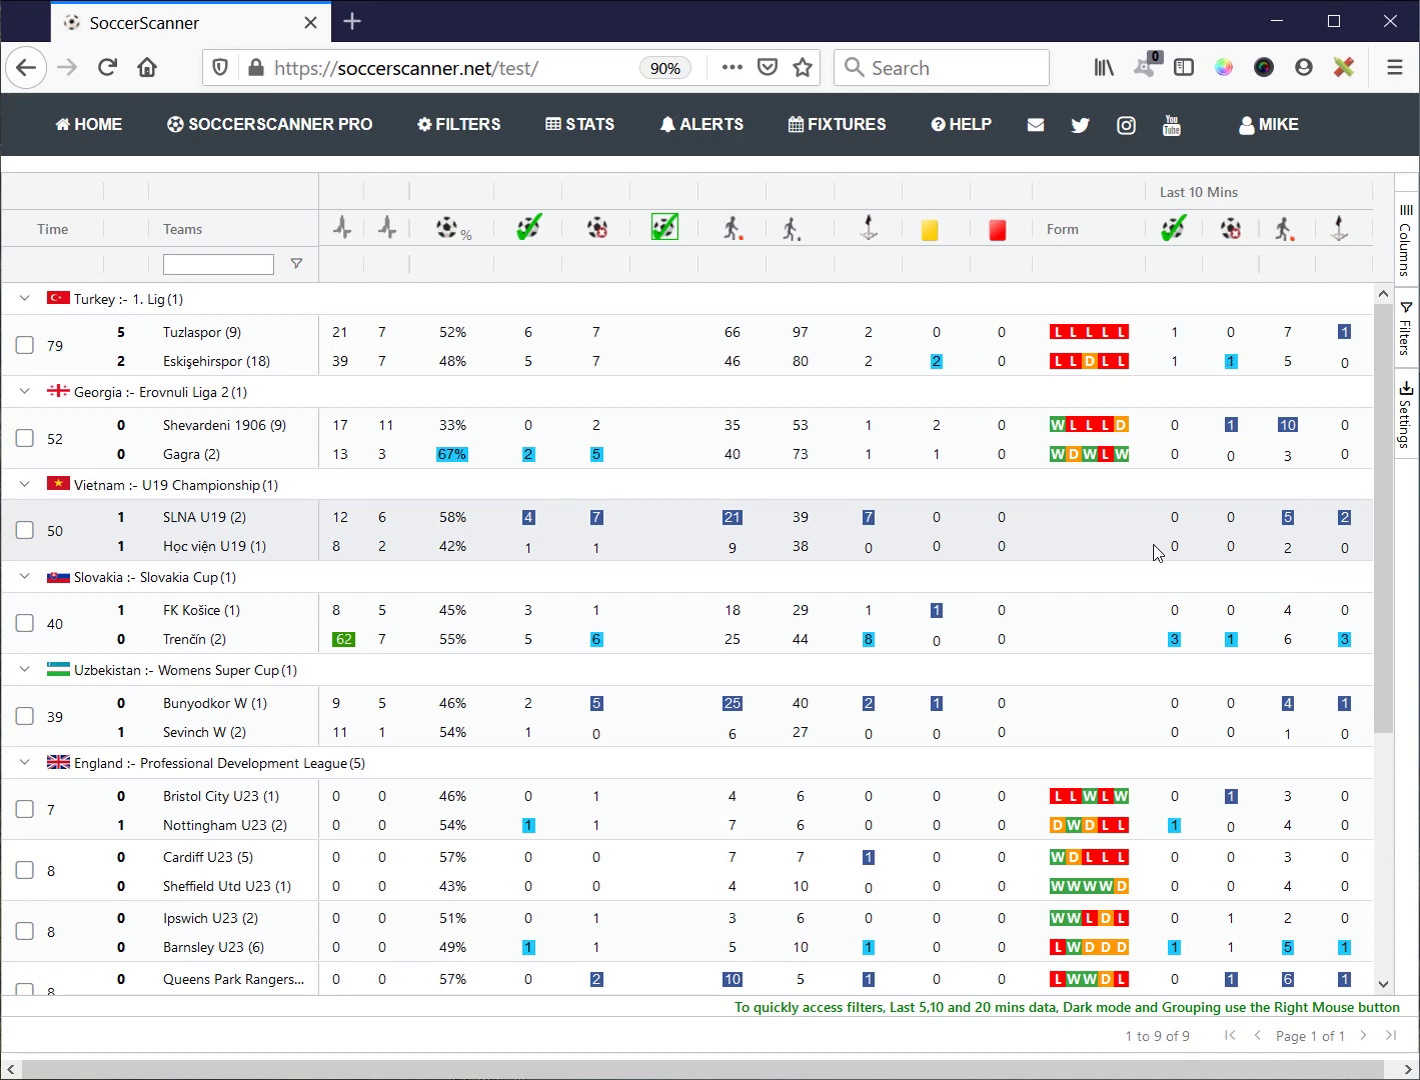
Step: Select the SLNA U19, FK Košice and Cardiff U23 matches and show only My Selected Games in the grid
drag(1377, 535, 1356, 782)
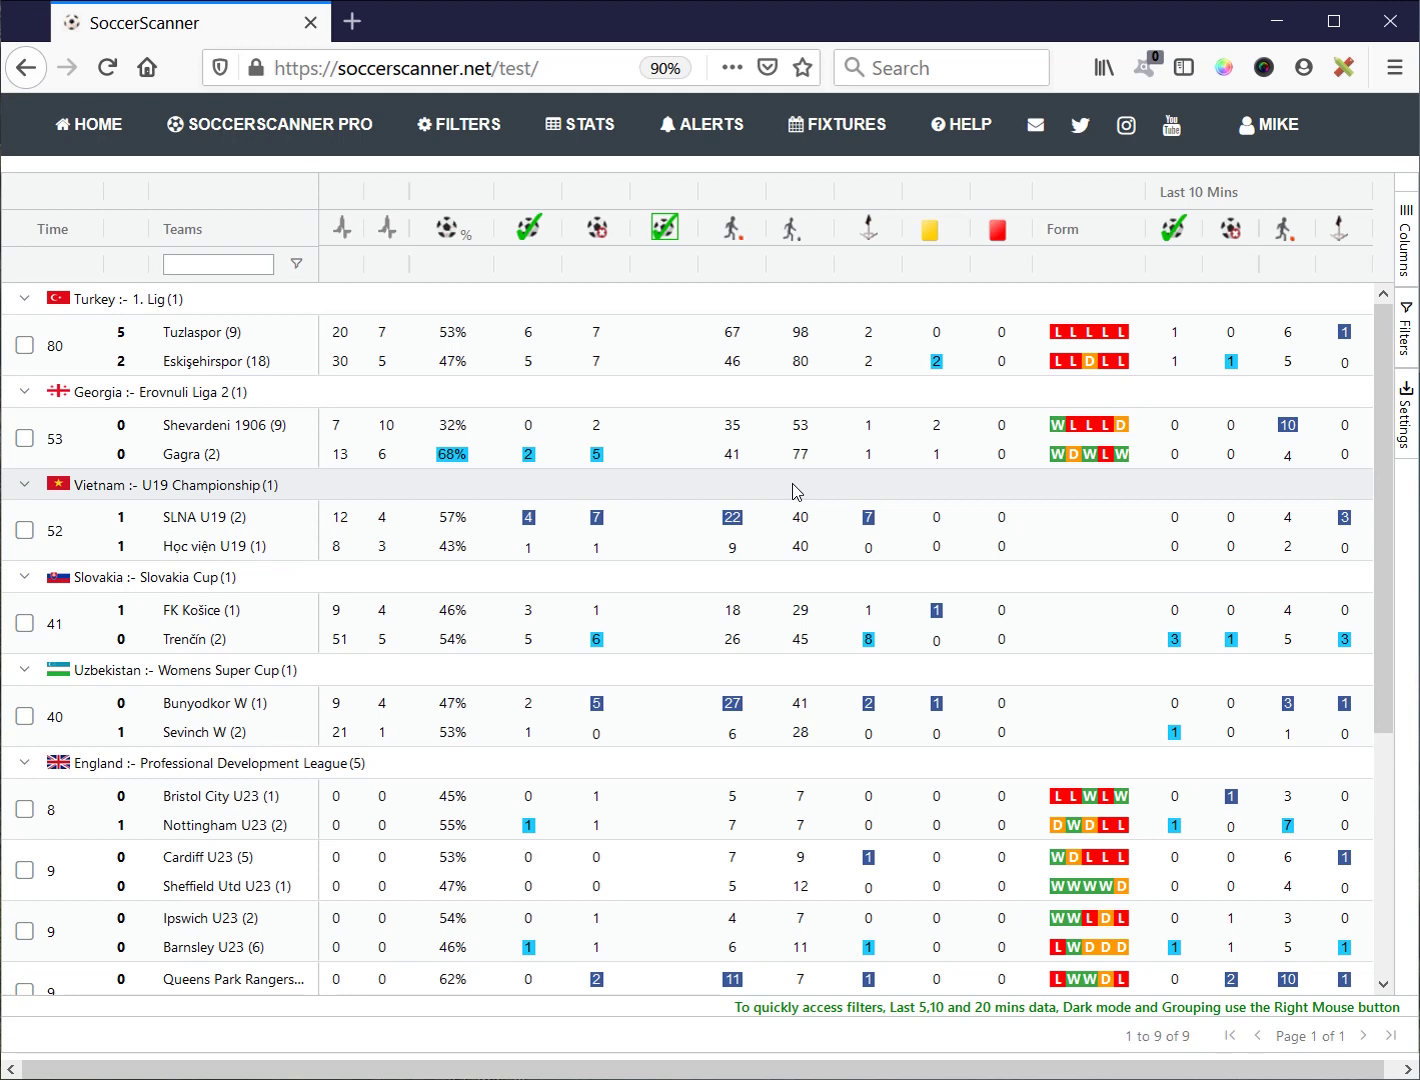
right_click(767, 456)
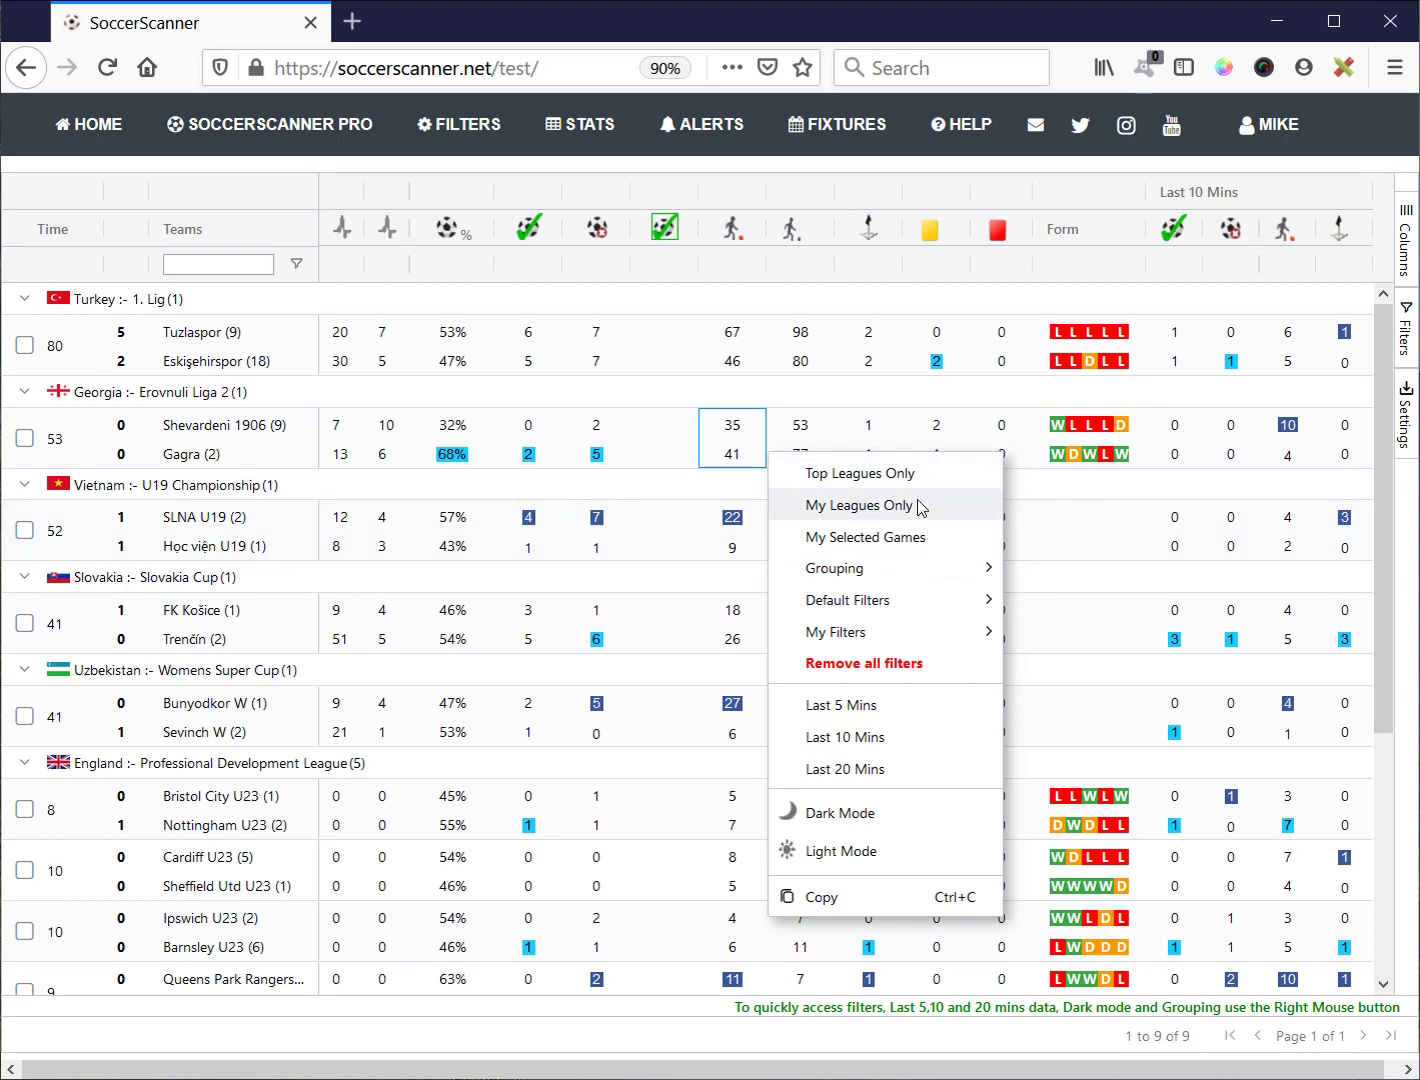
mouse_move(27, 569)
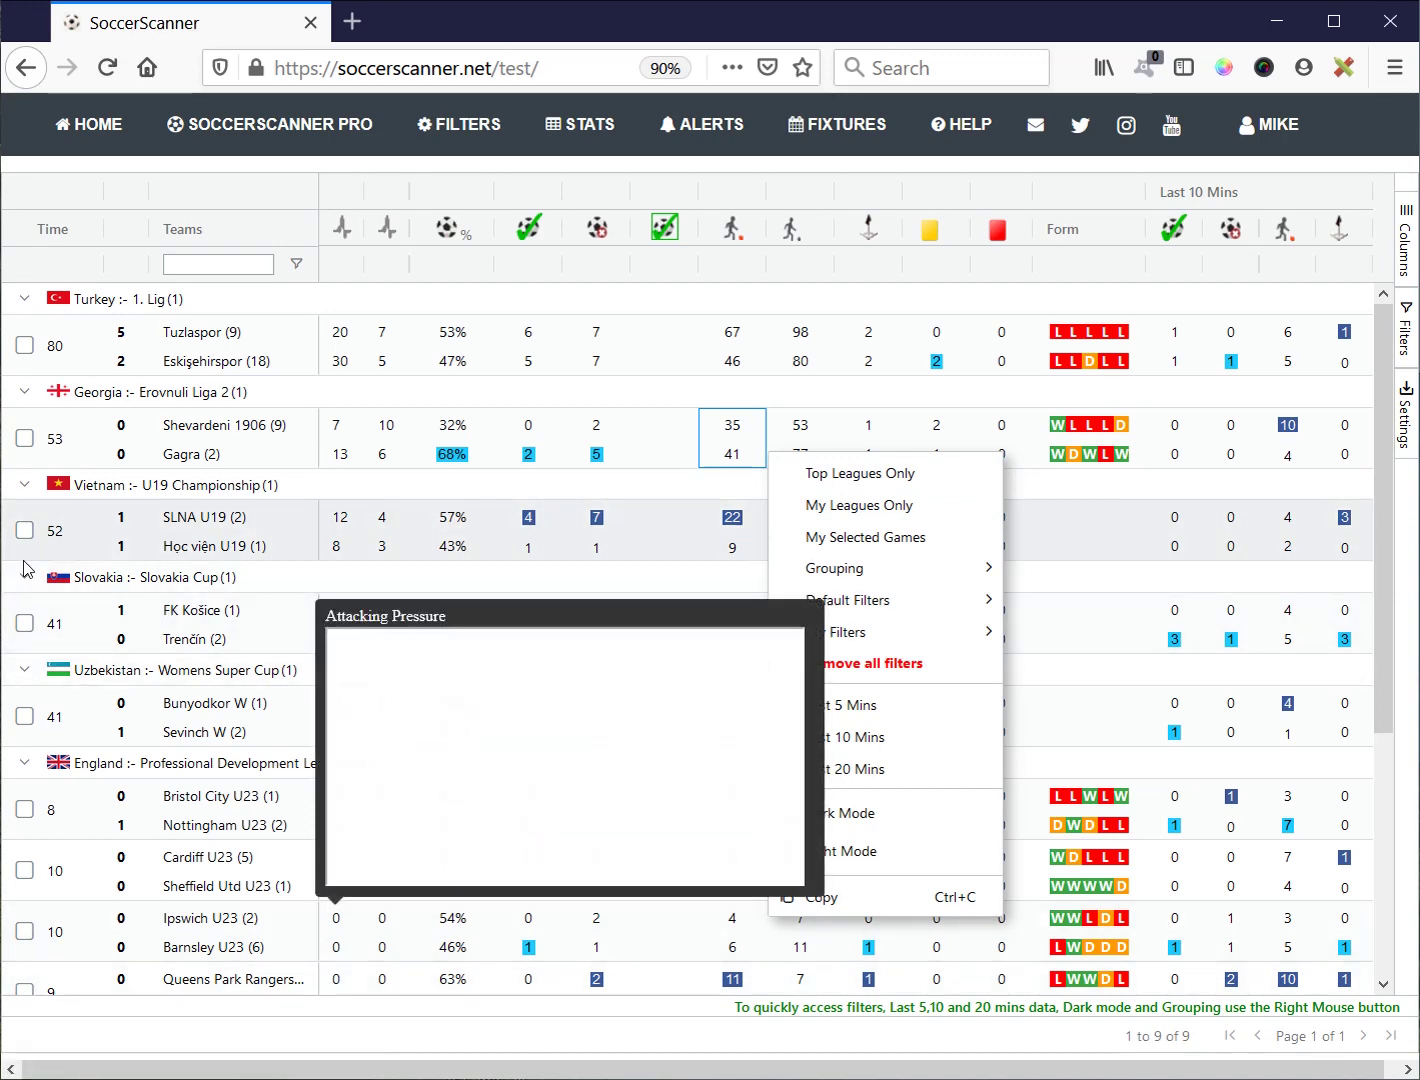
click(24, 530)
click(25, 624)
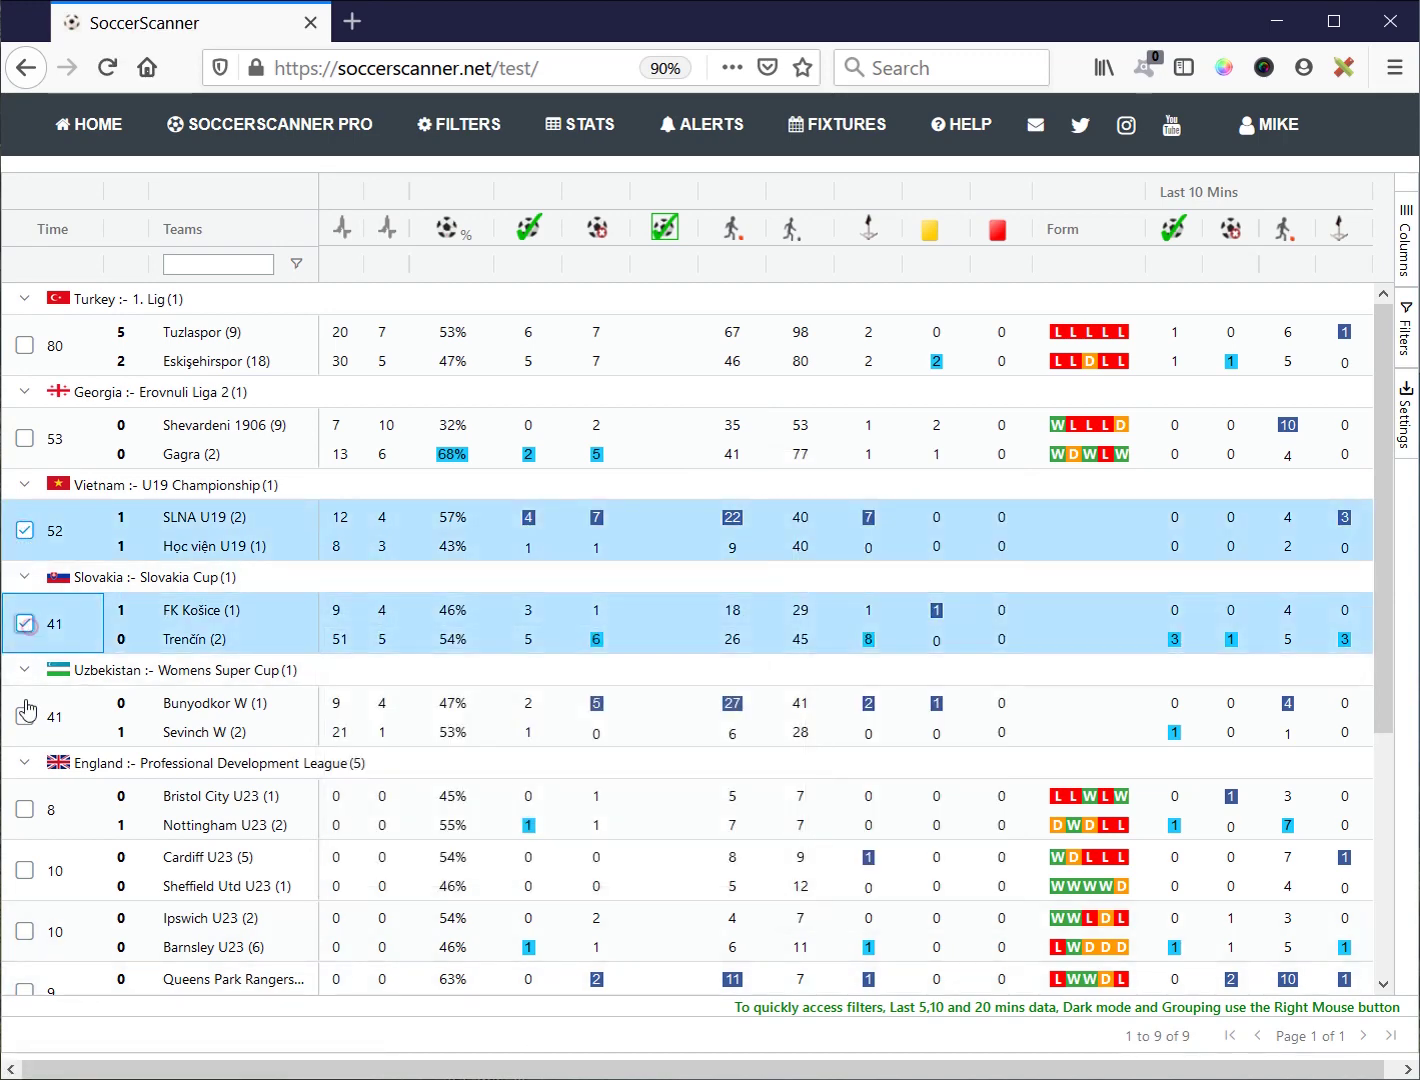
click(25, 868)
right_click(861, 584)
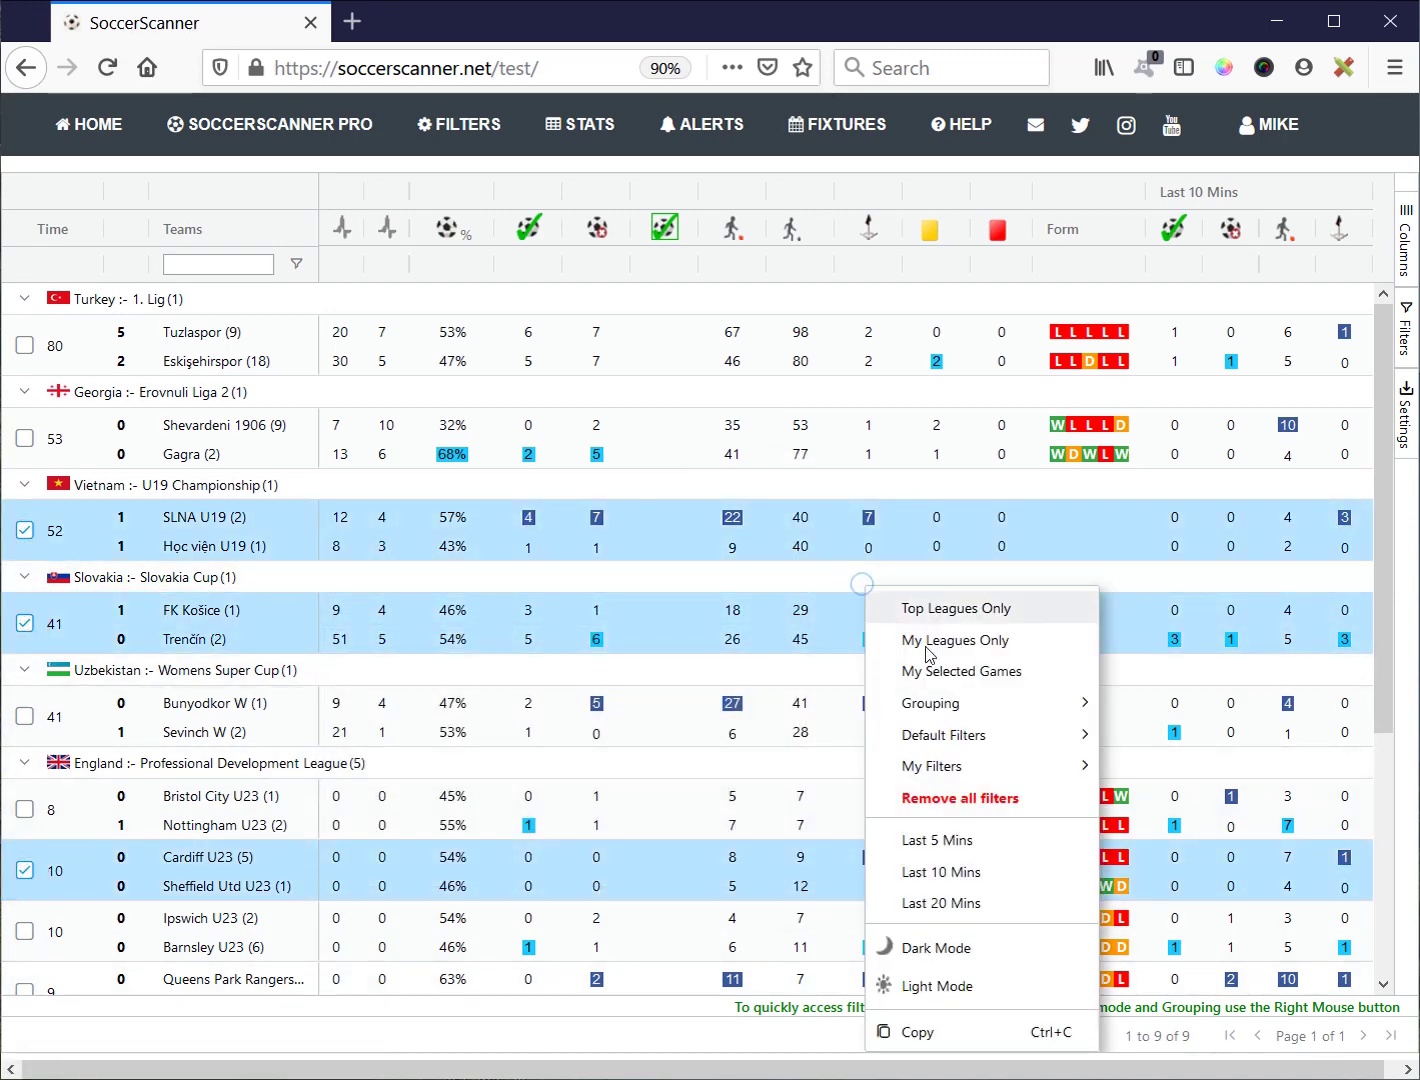
click(928, 671)
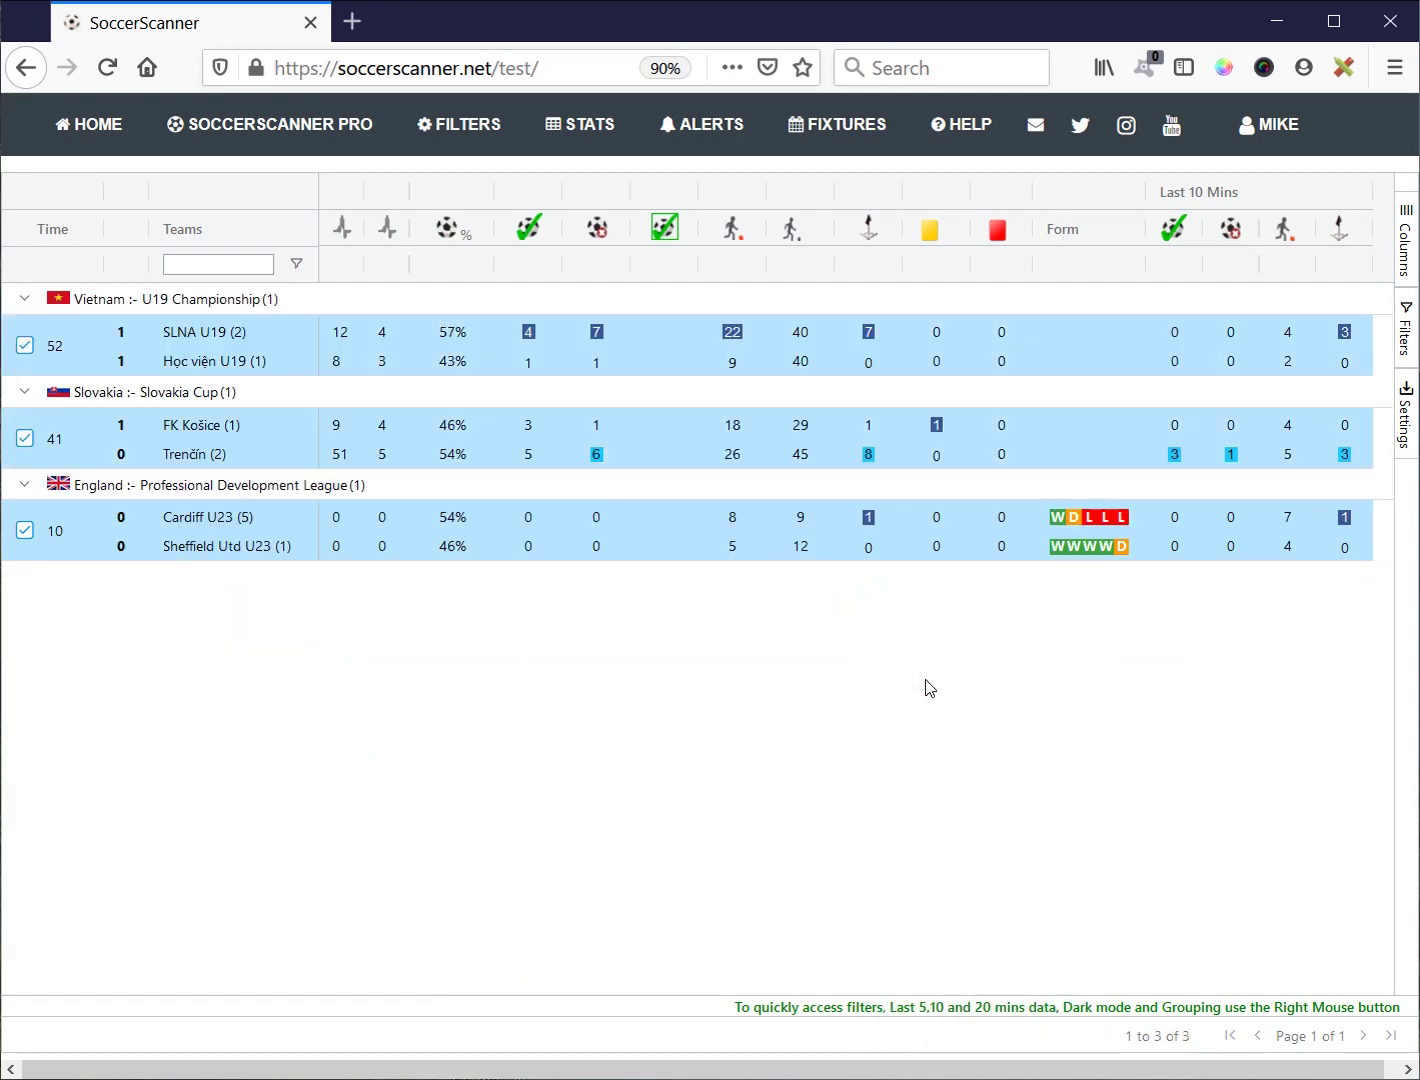
Step: Remove all filters and deselect the SLNA U19, FK Košice and Cardiff U23 matches
right_click(813, 470)
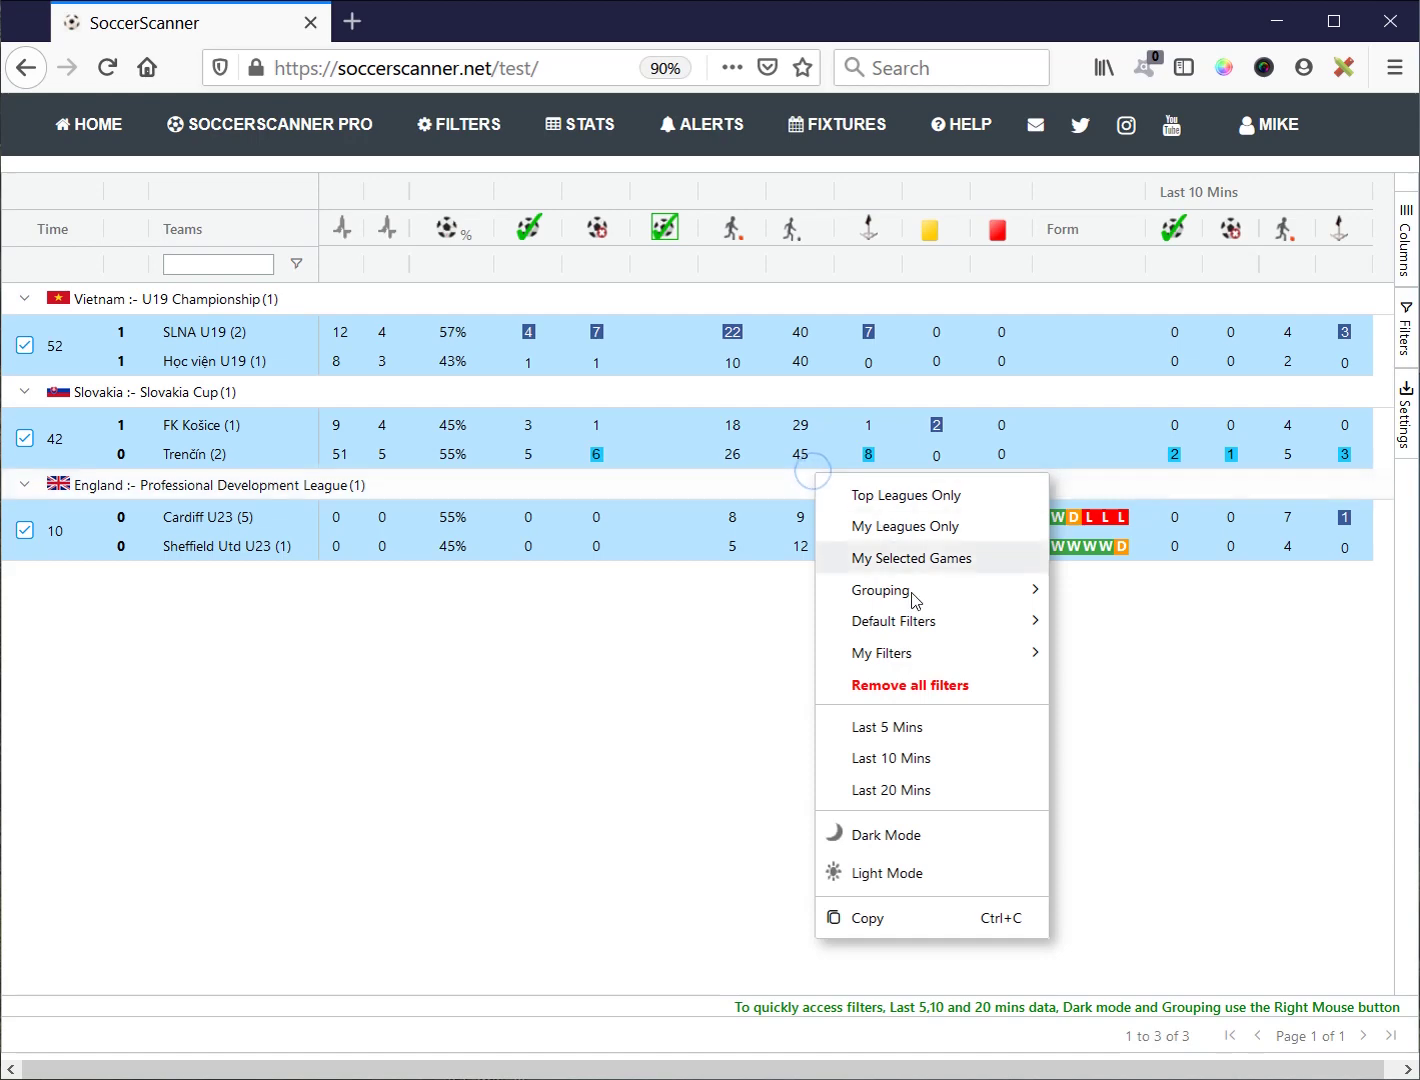
click(928, 684)
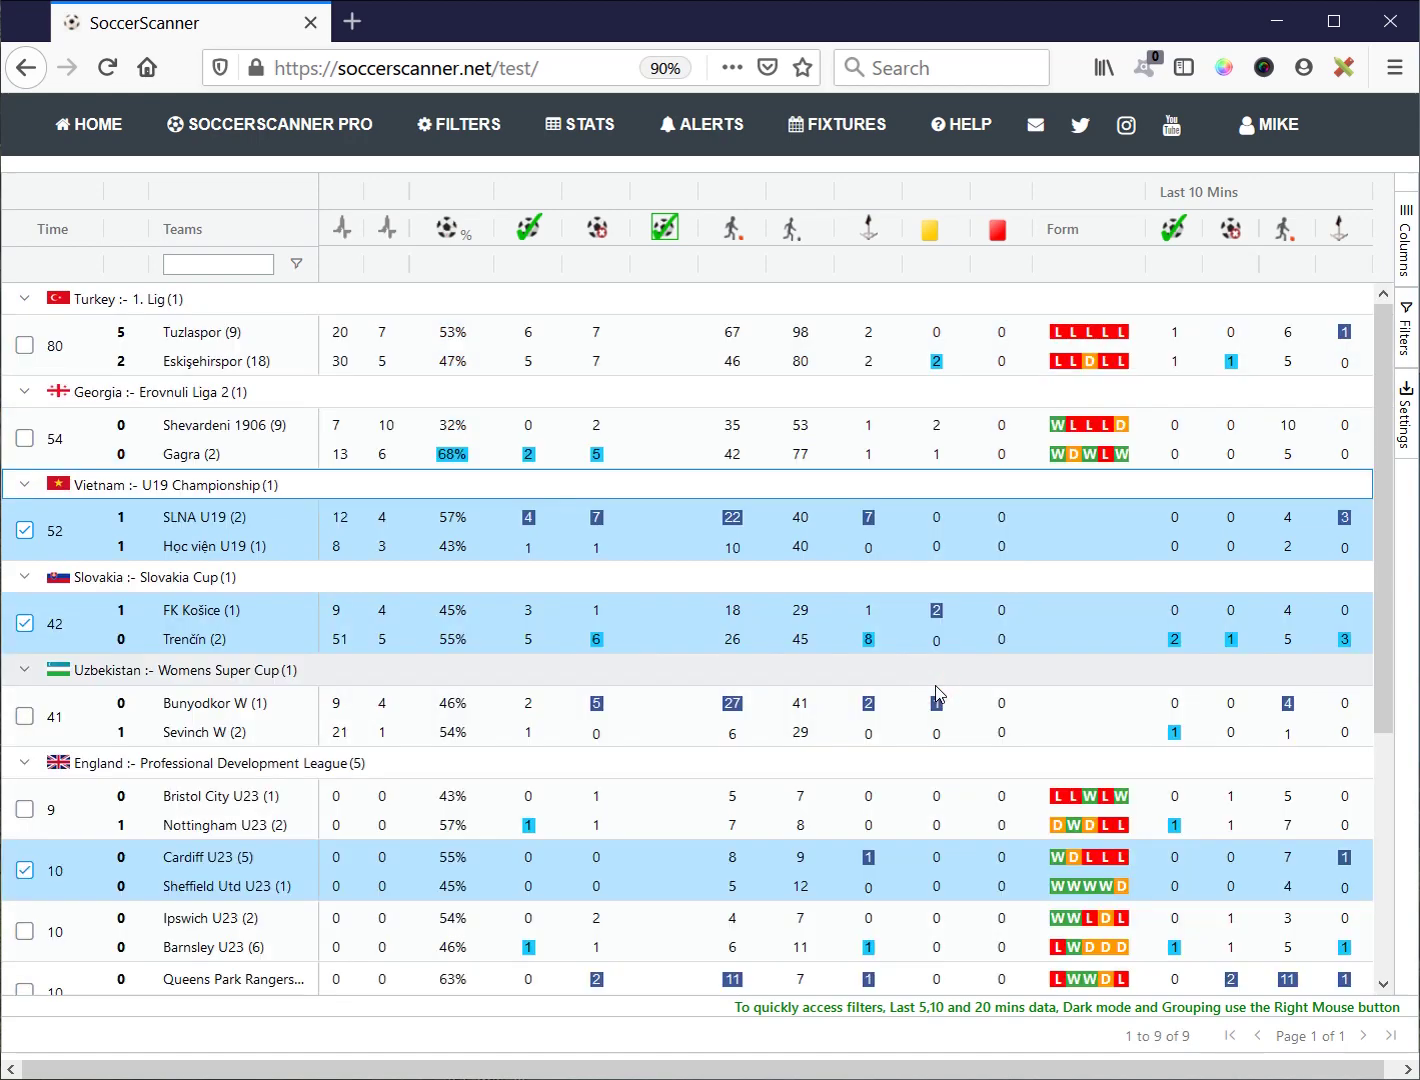
click(33, 535)
click(25, 624)
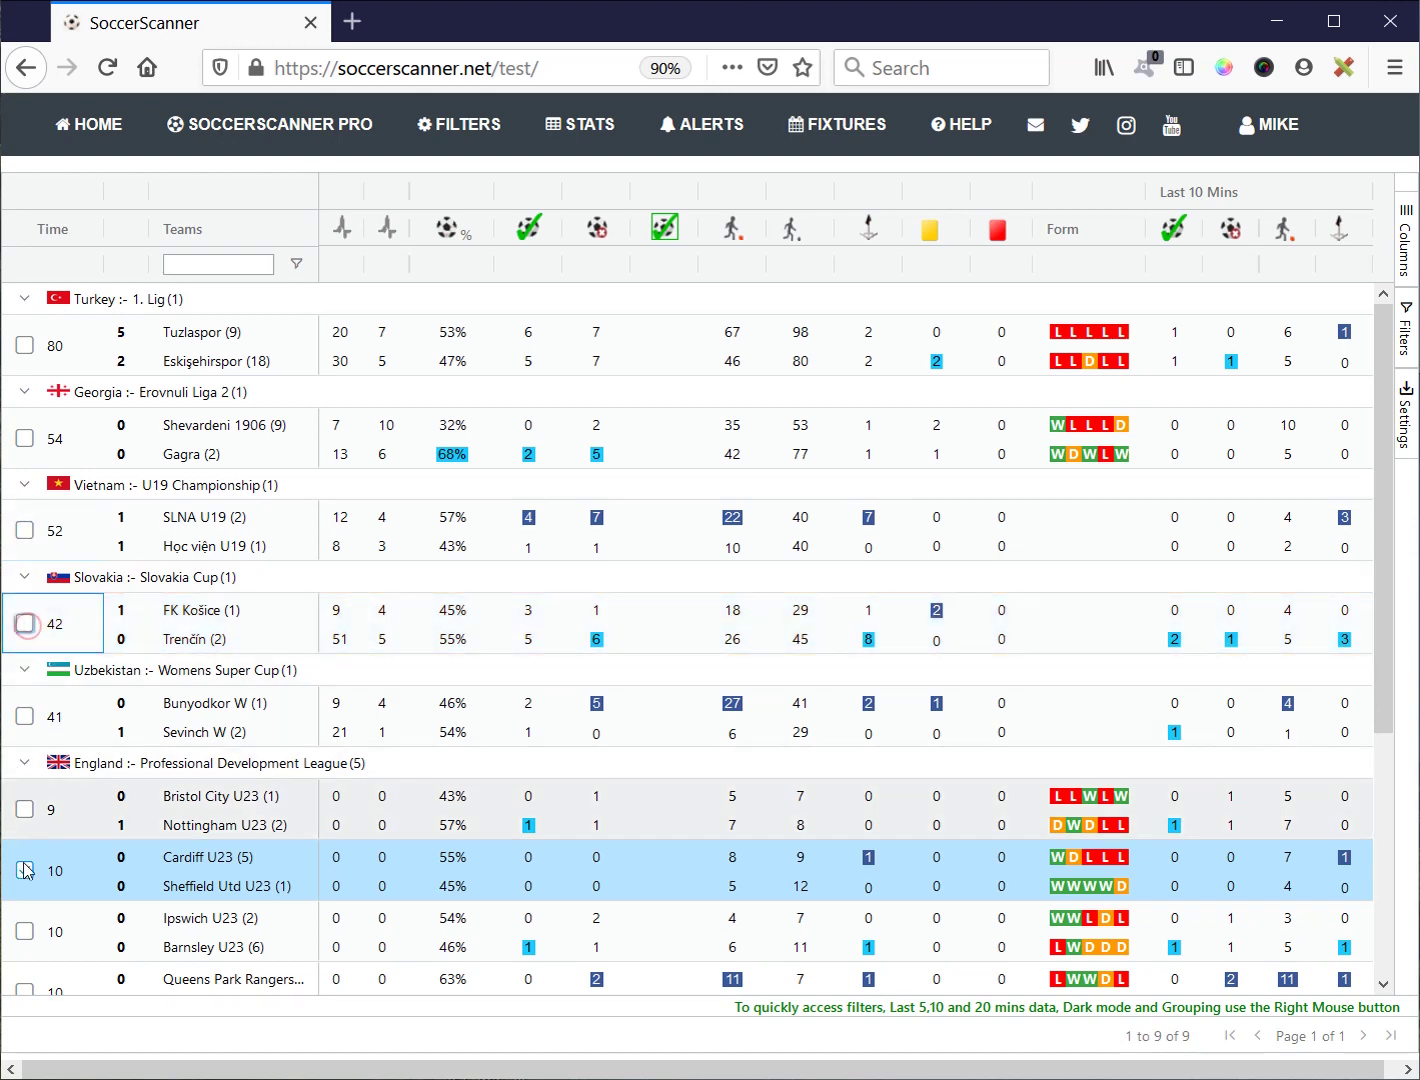
click(25, 869)
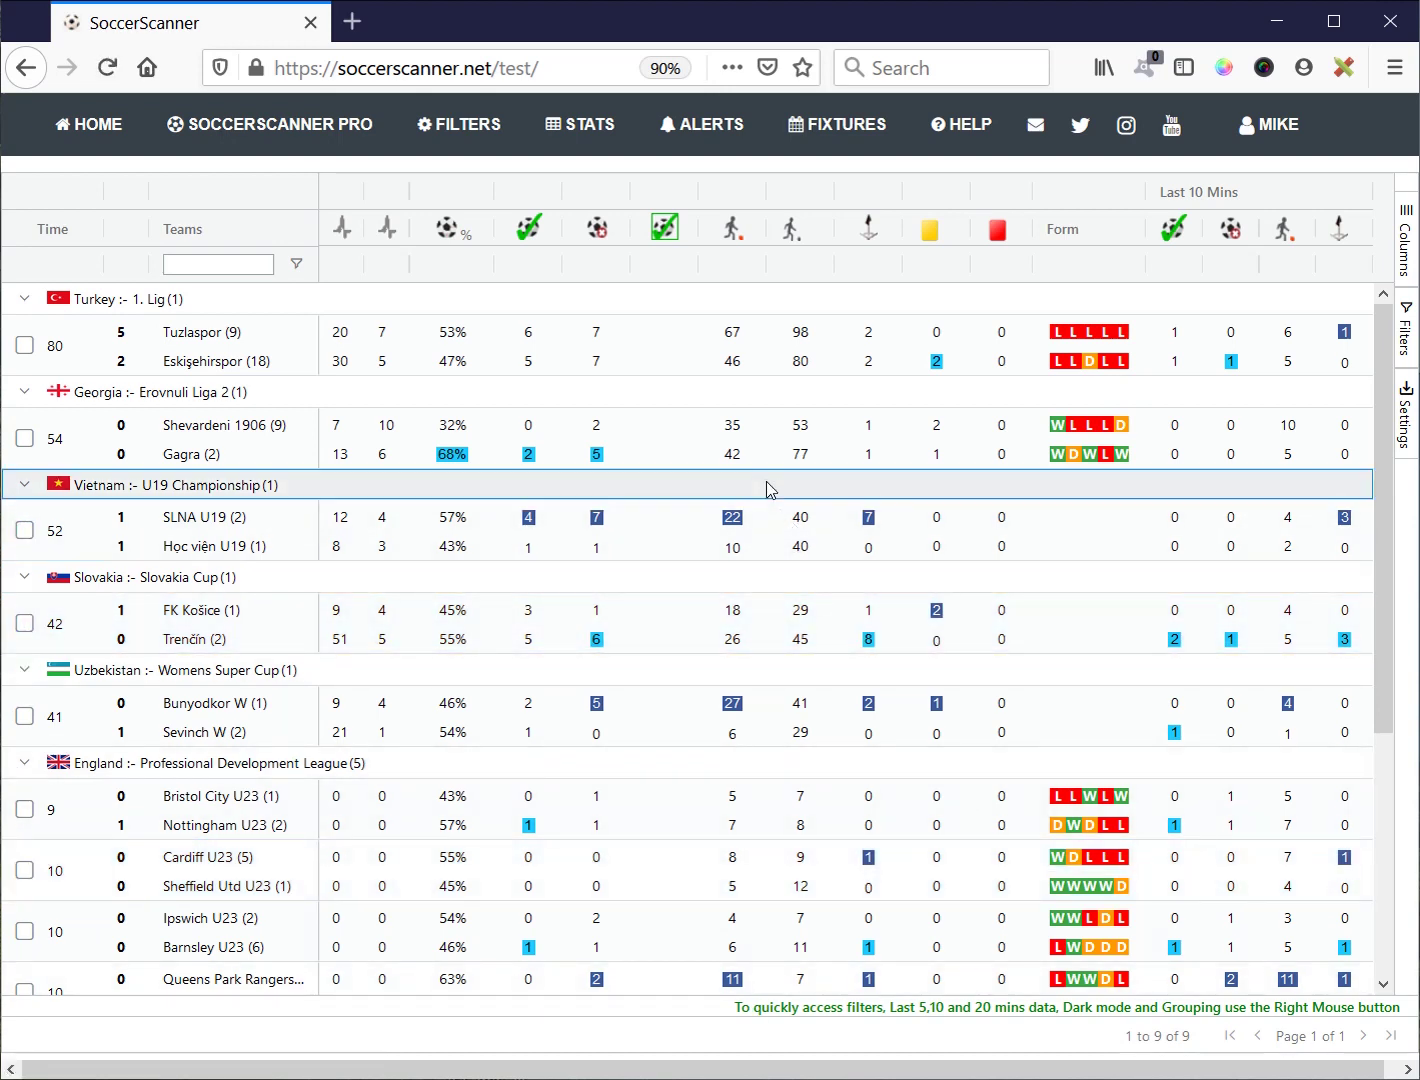
Step: Set the recent-statistics columns of the match grid to Last 5 Mins
right_click(769, 485)
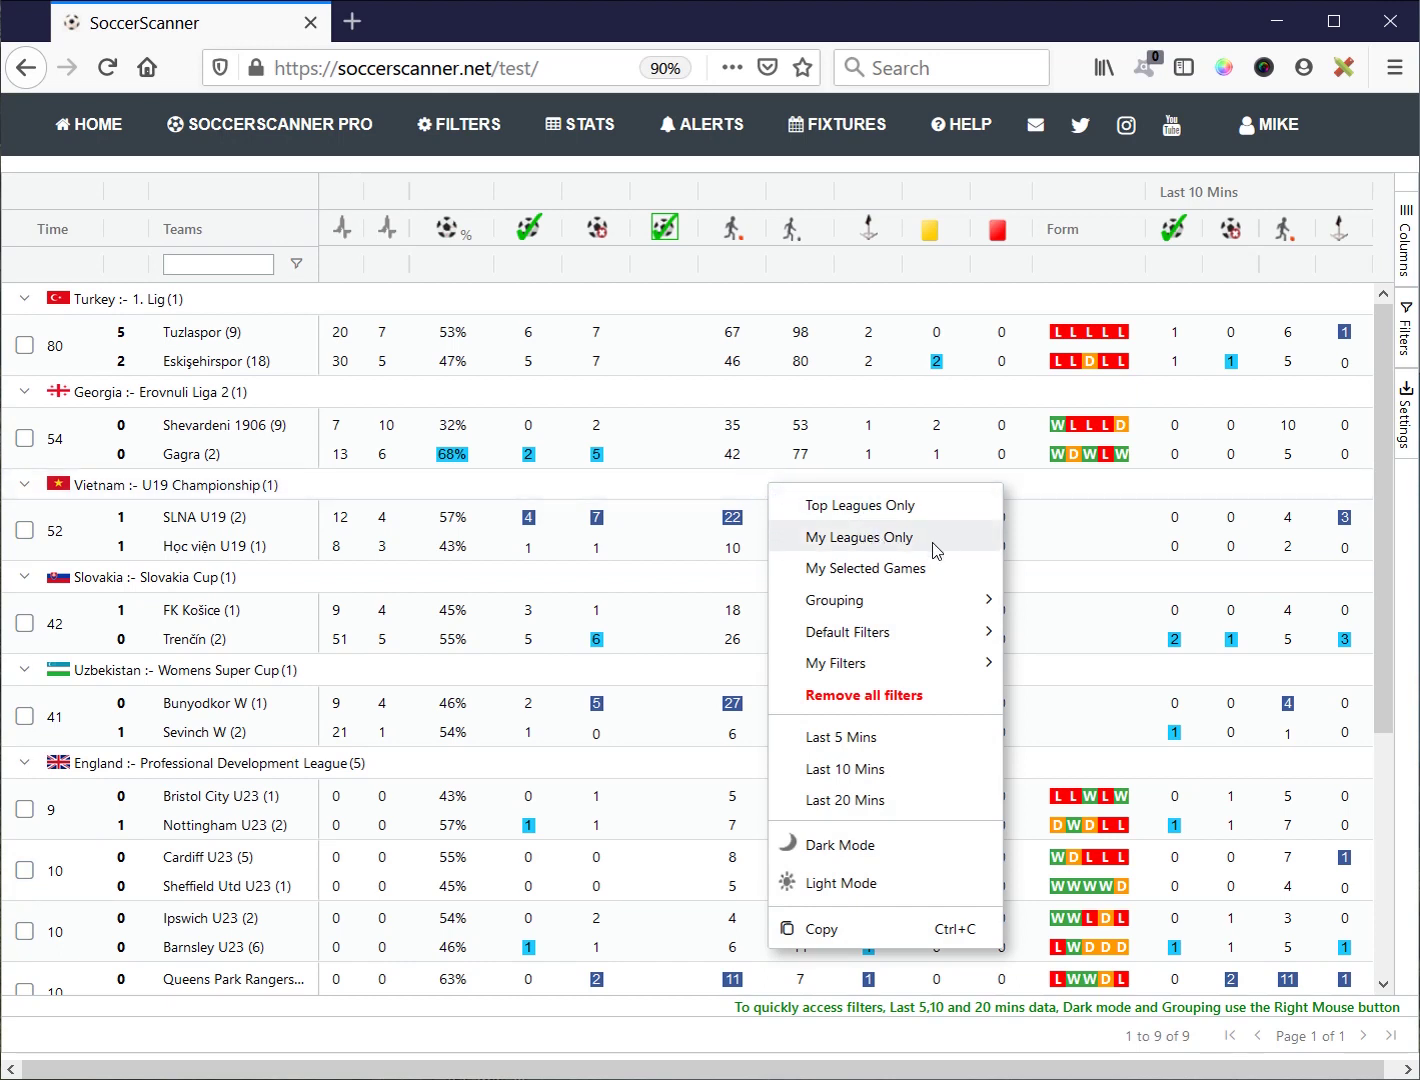
mouse_move(900, 633)
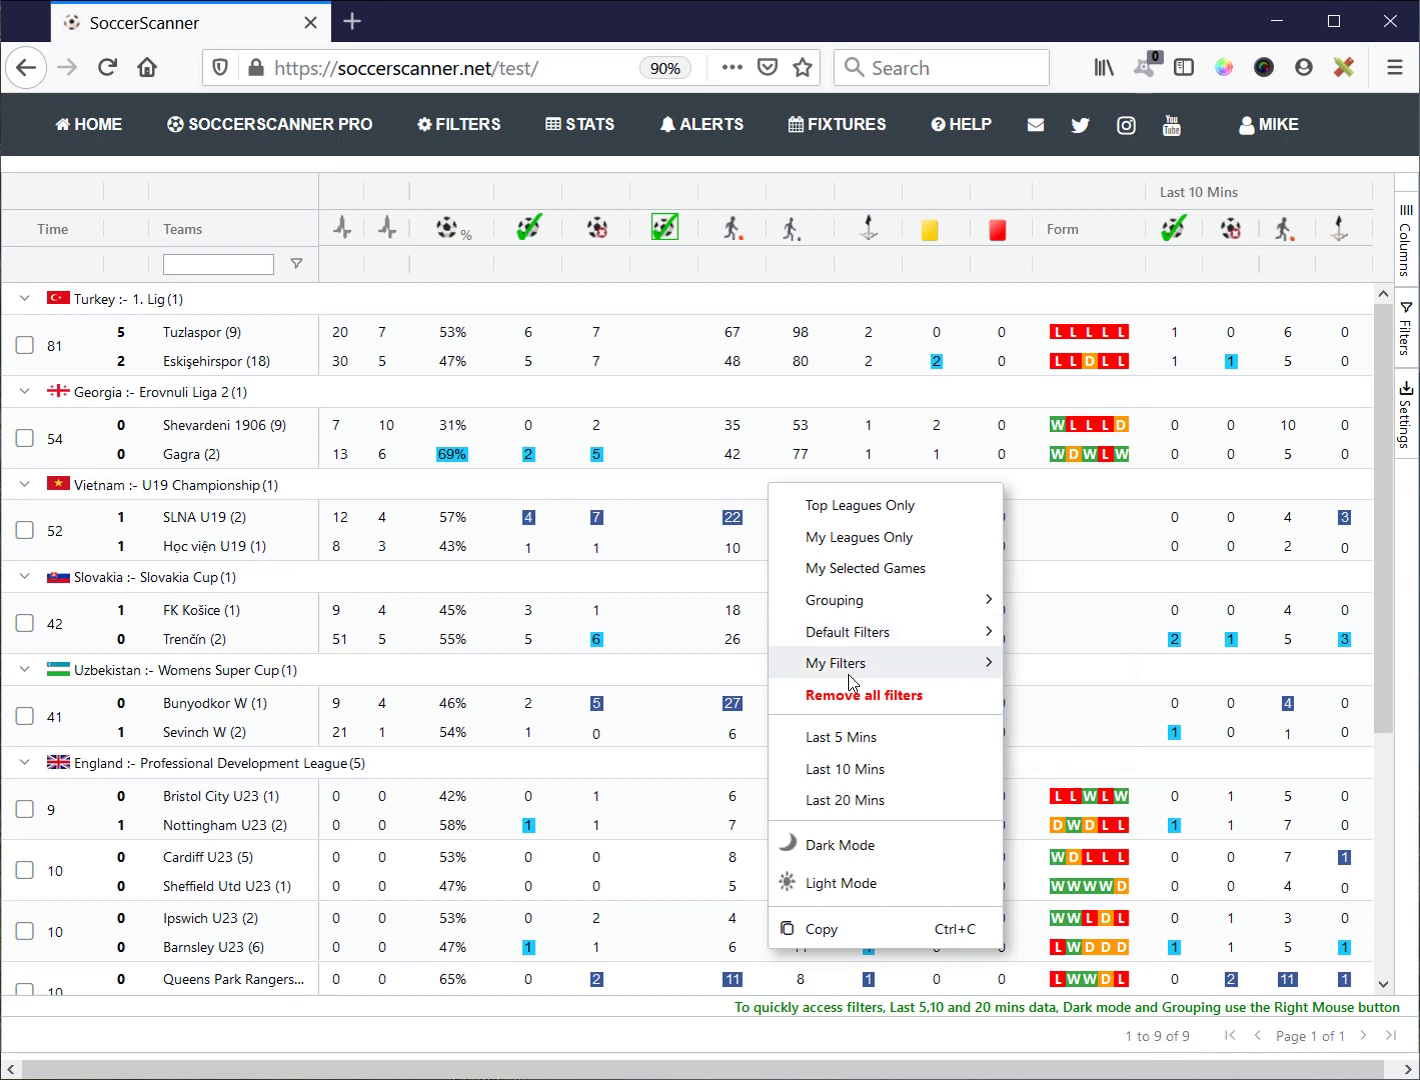
mouse_move(849, 672)
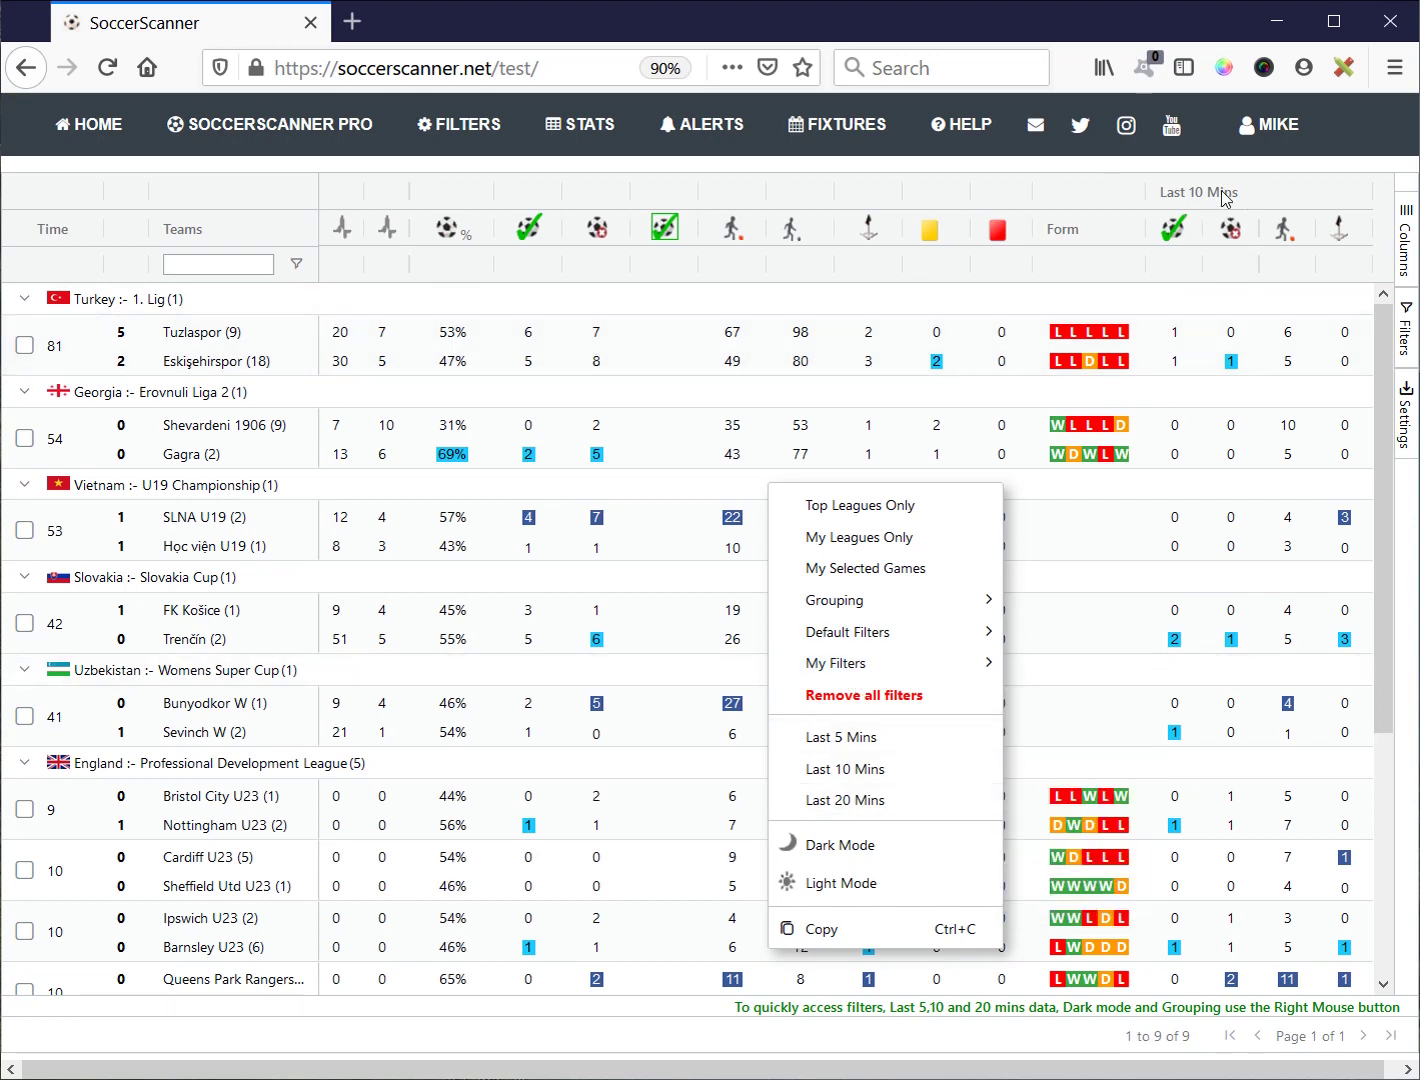
click(862, 737)
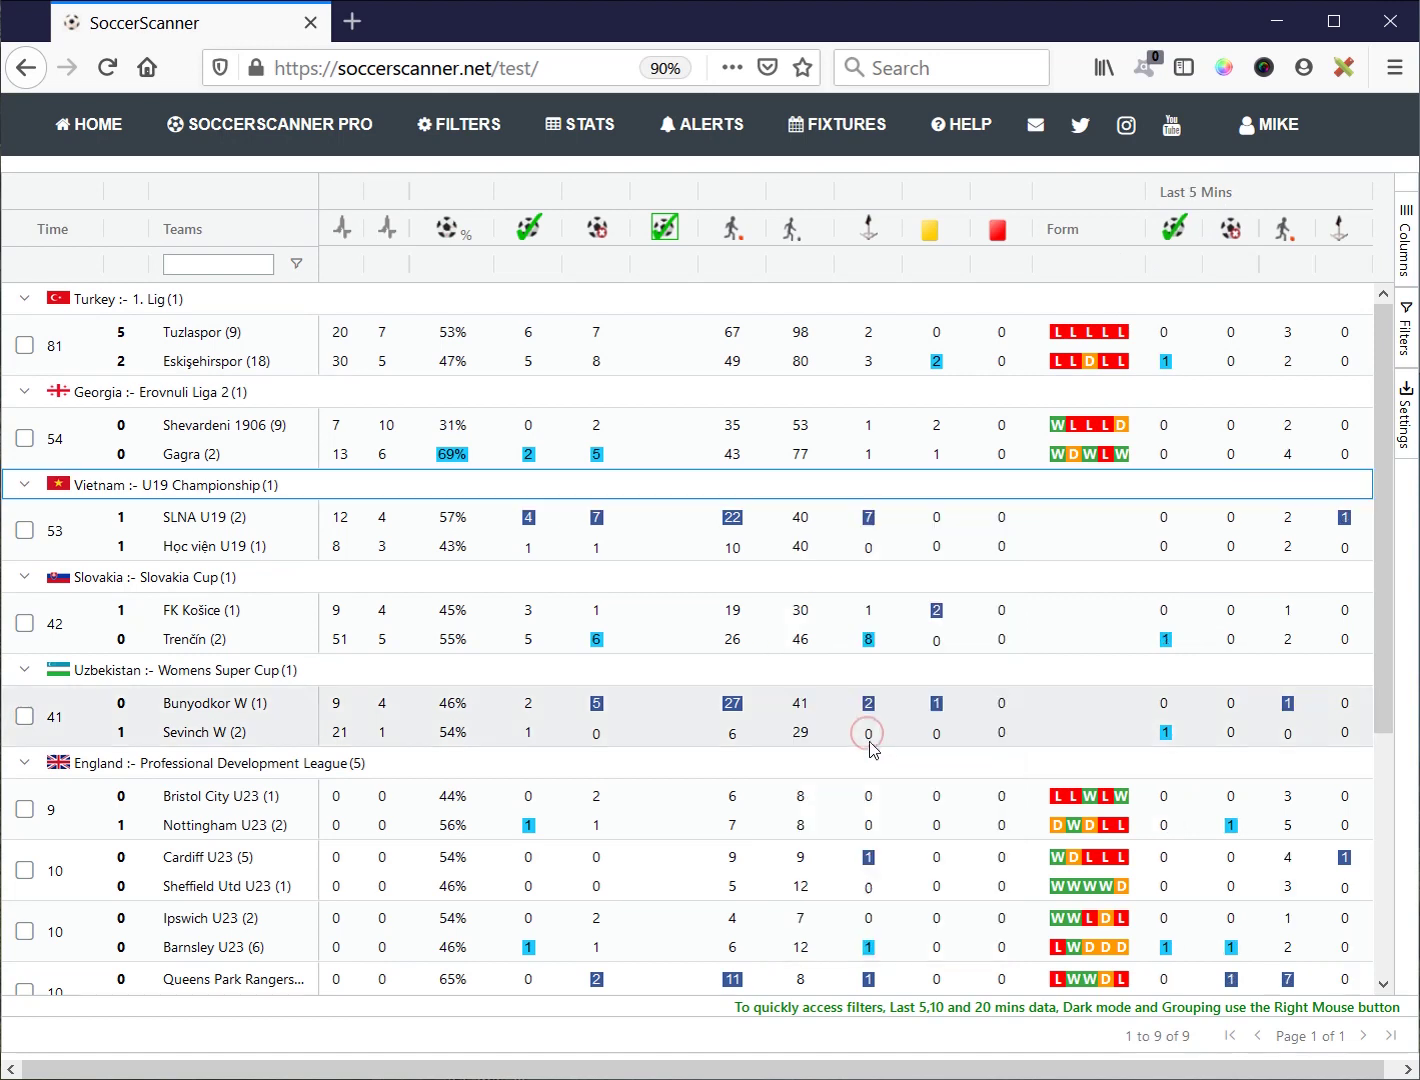
Step: Show the Last 20 Mins statistics and return the recent-statistics columns to Last 5 Mins
right_click(837, 461)
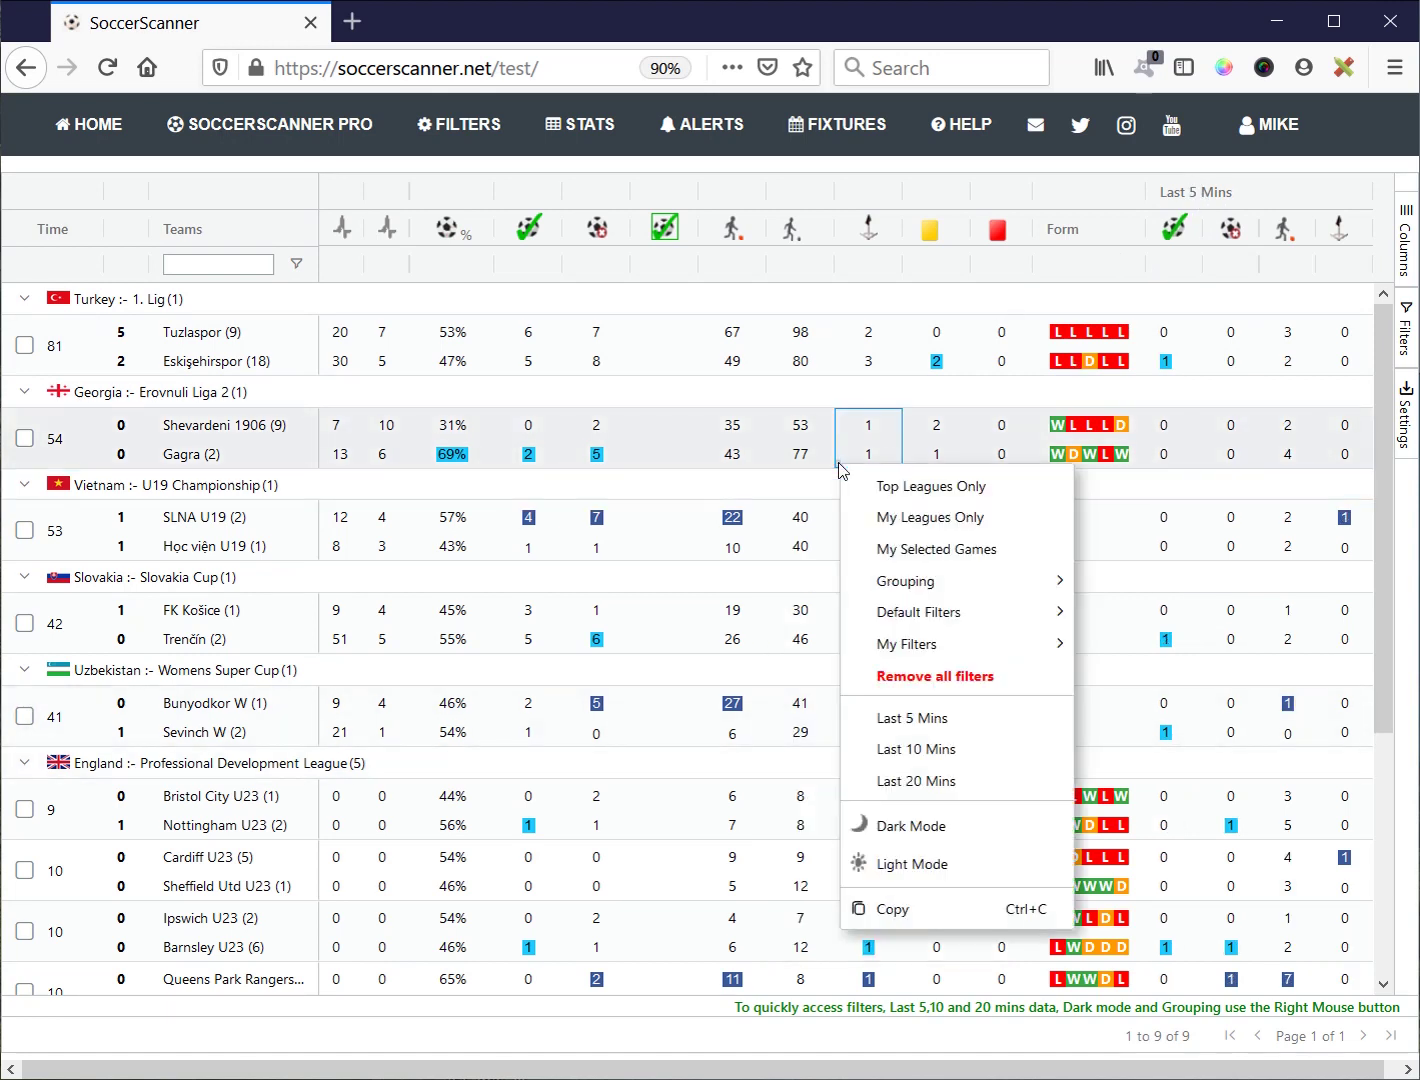
click(939, 782)
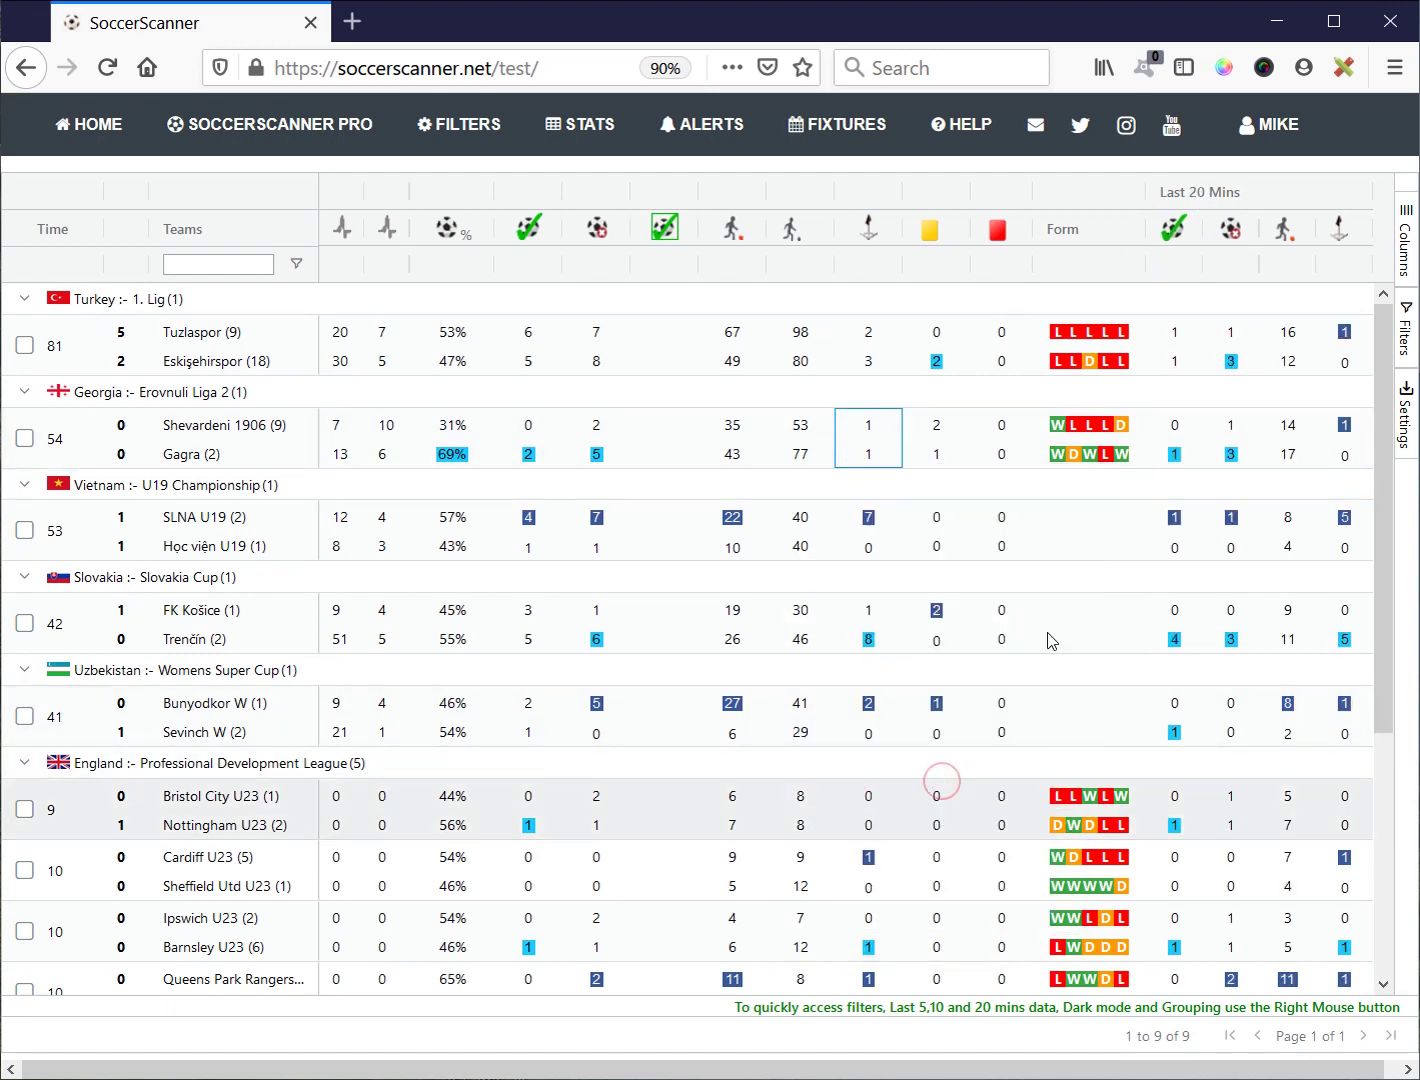
right_click(838, 580)
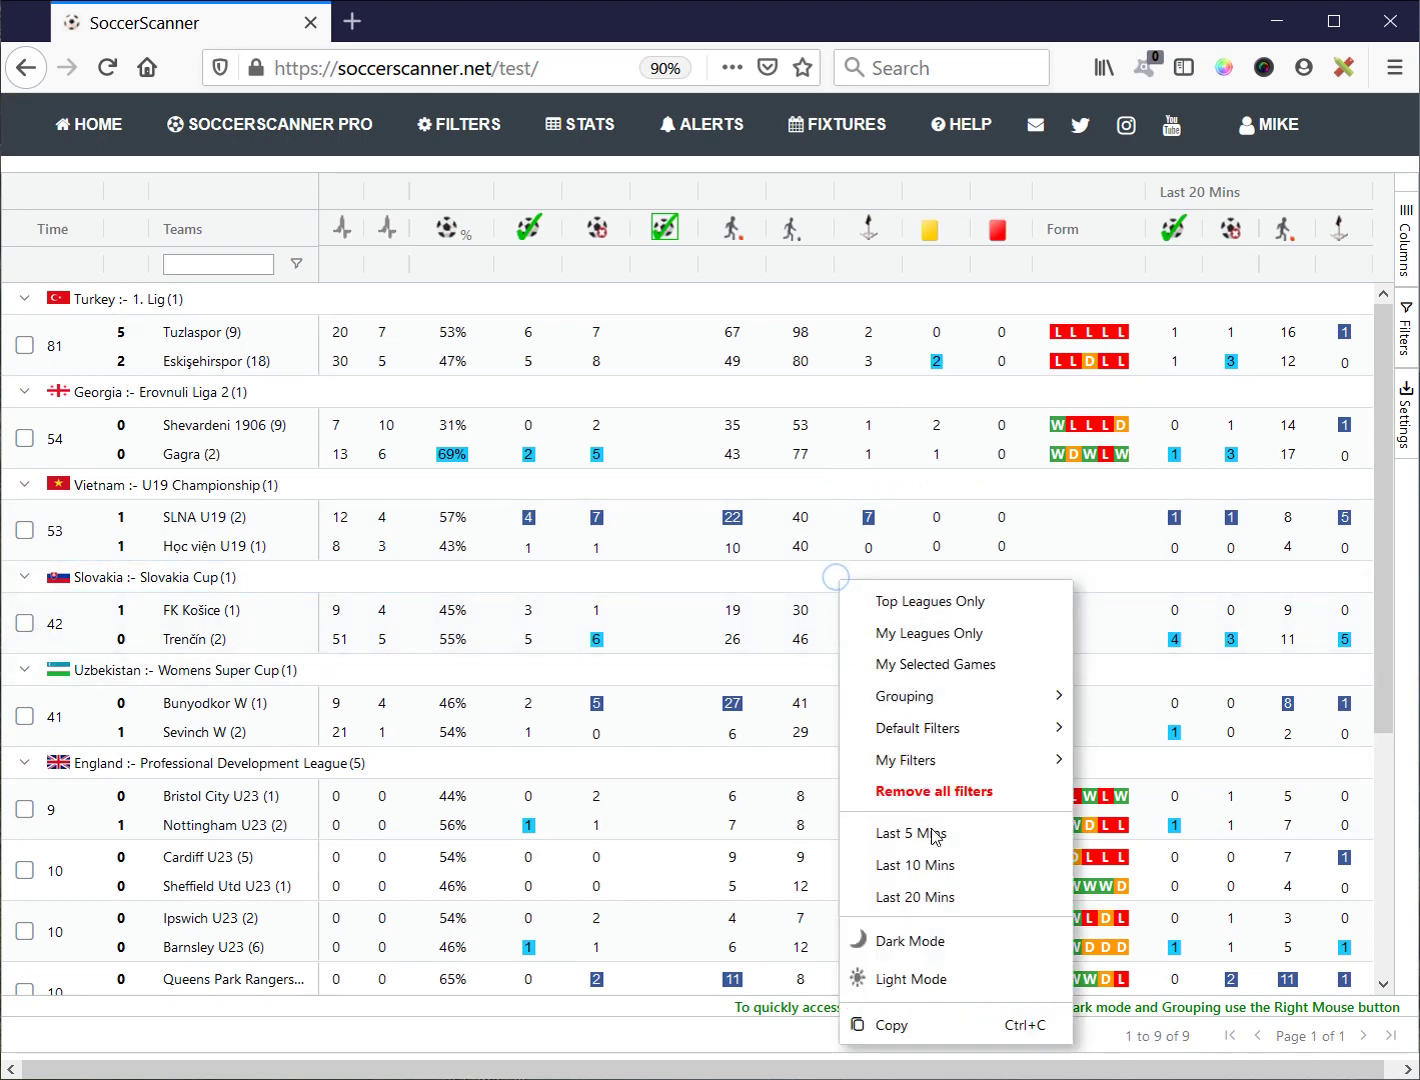
click(930, 835)
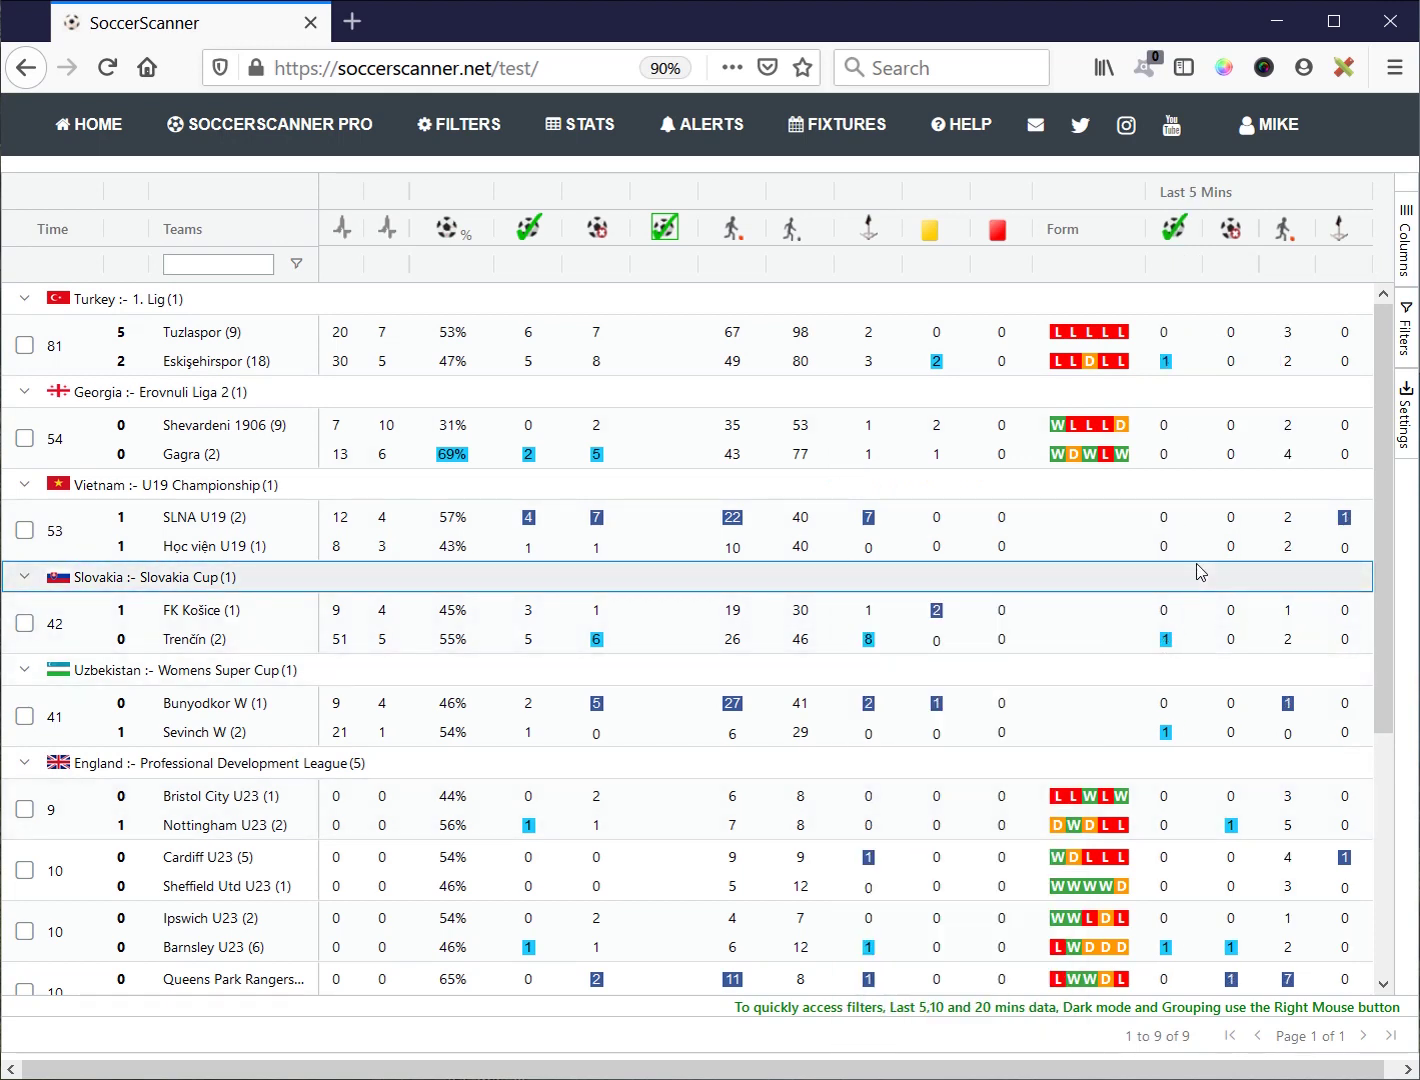
Step: Switch the match grid to Dark Mode and back to Light Mode
right_click(760, 502)
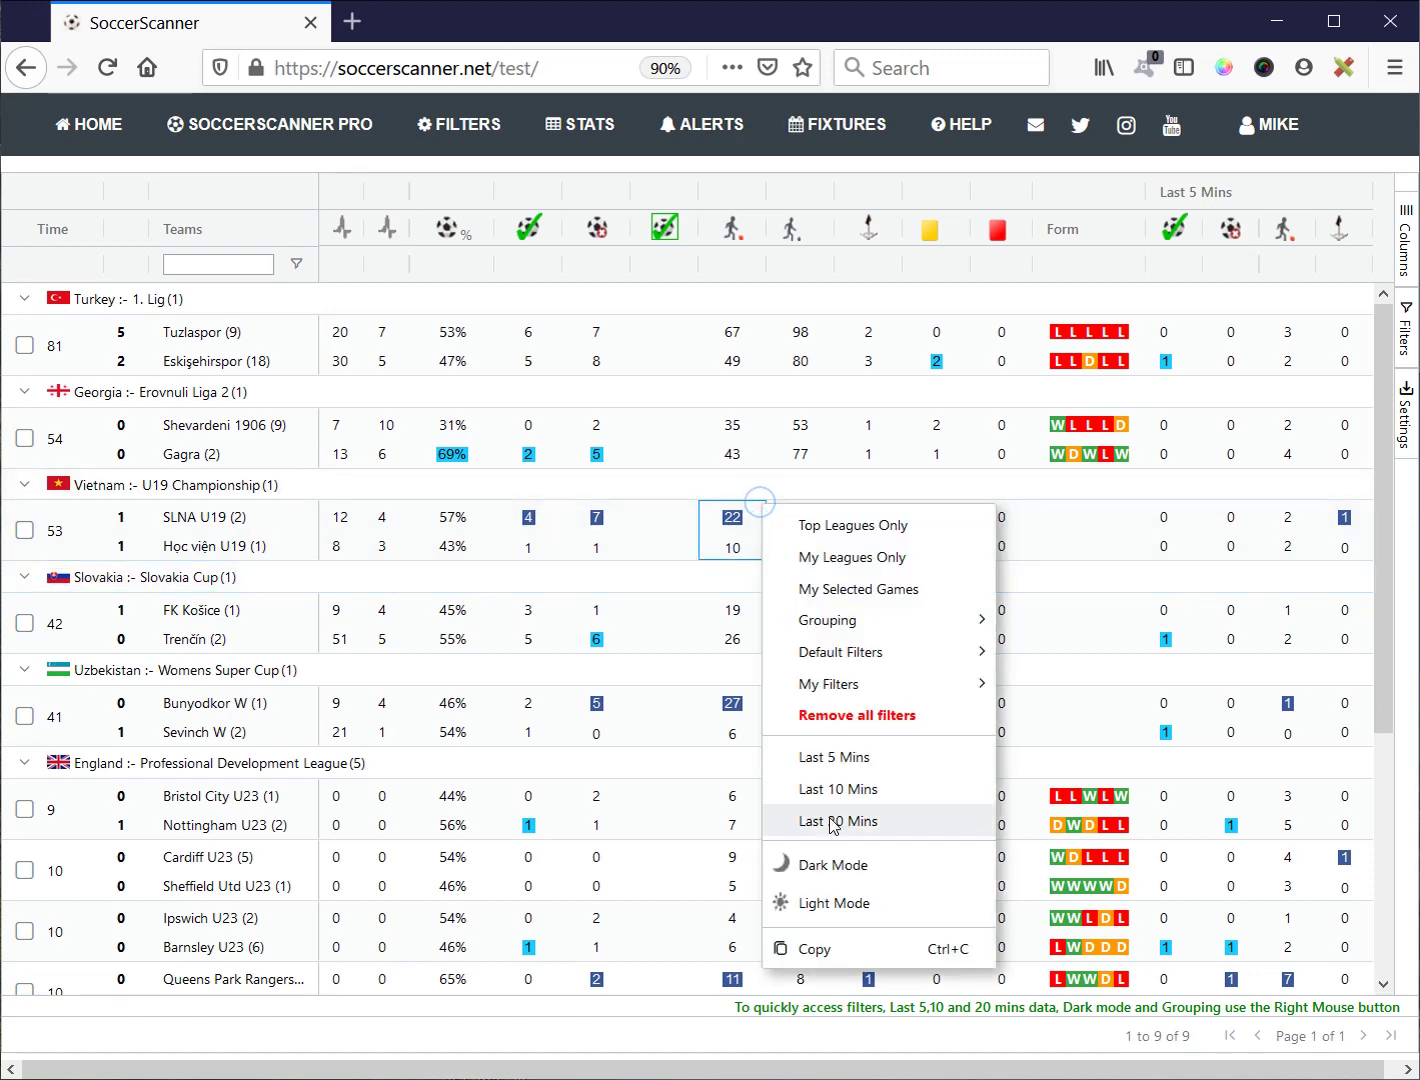
click(837, 860)
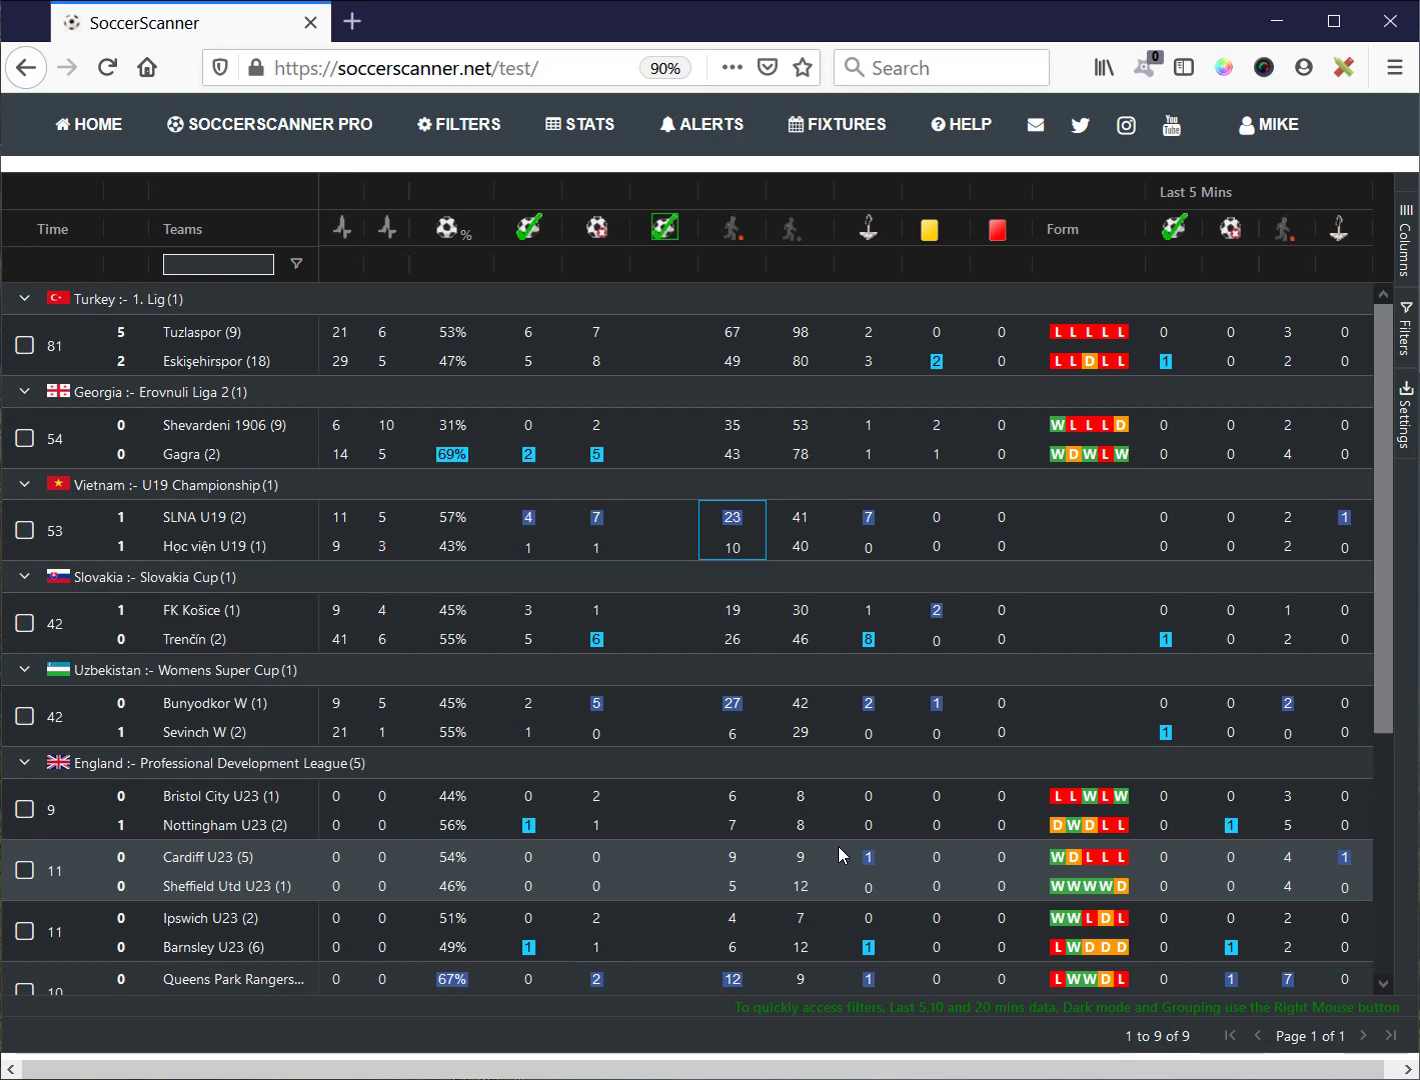
right_click(806, 540)
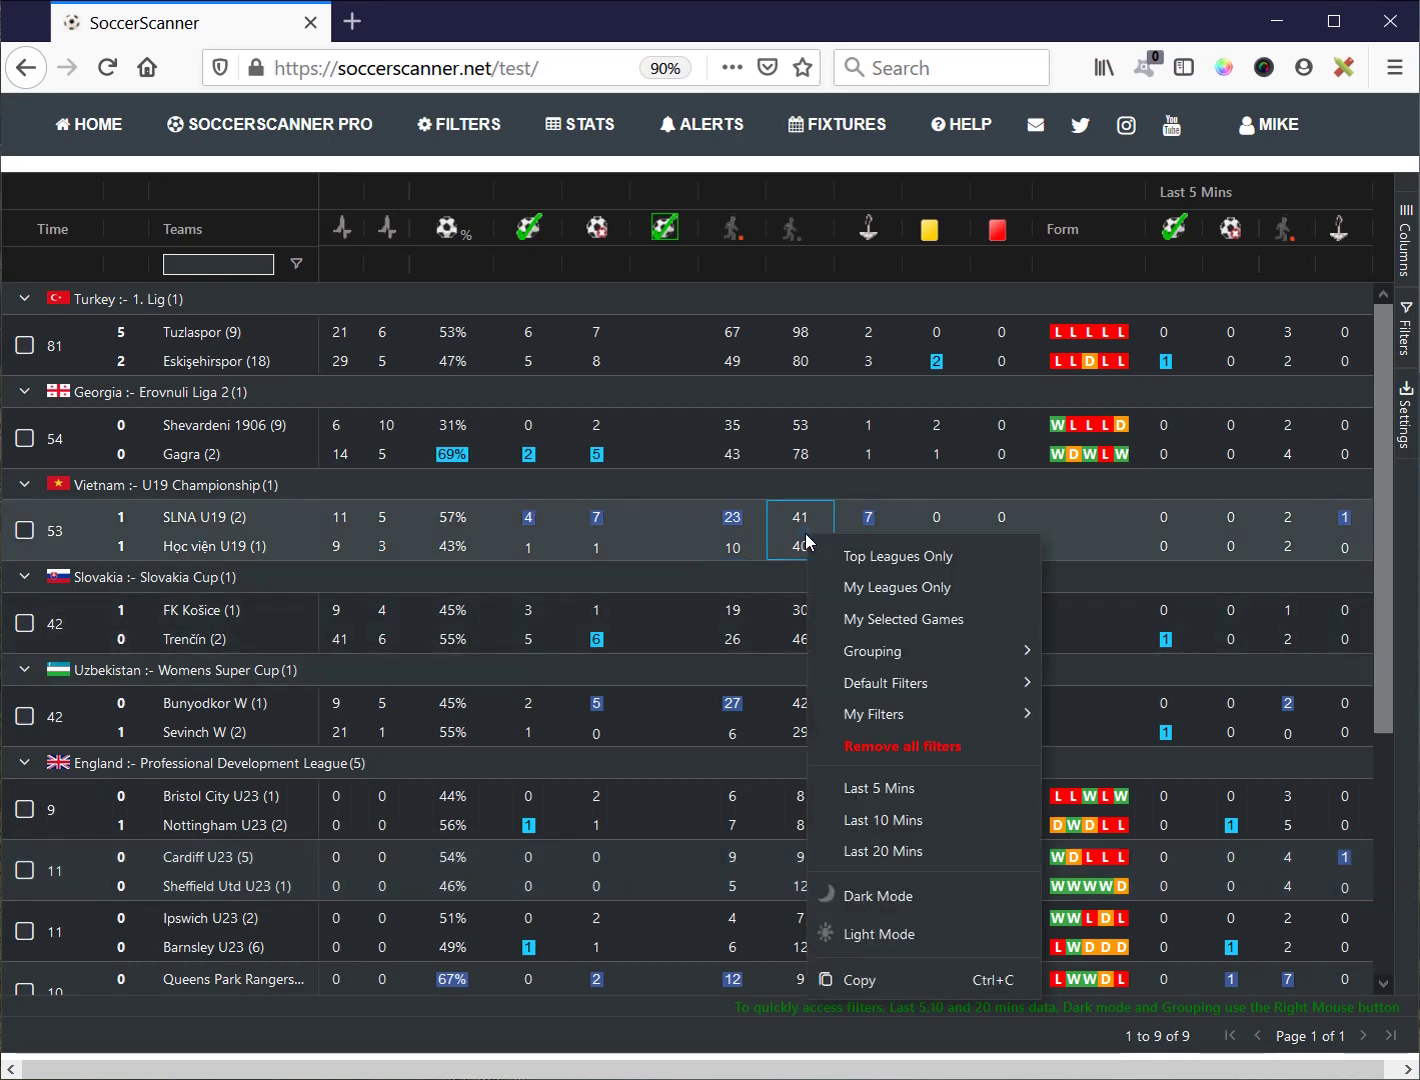
click(872, 935)
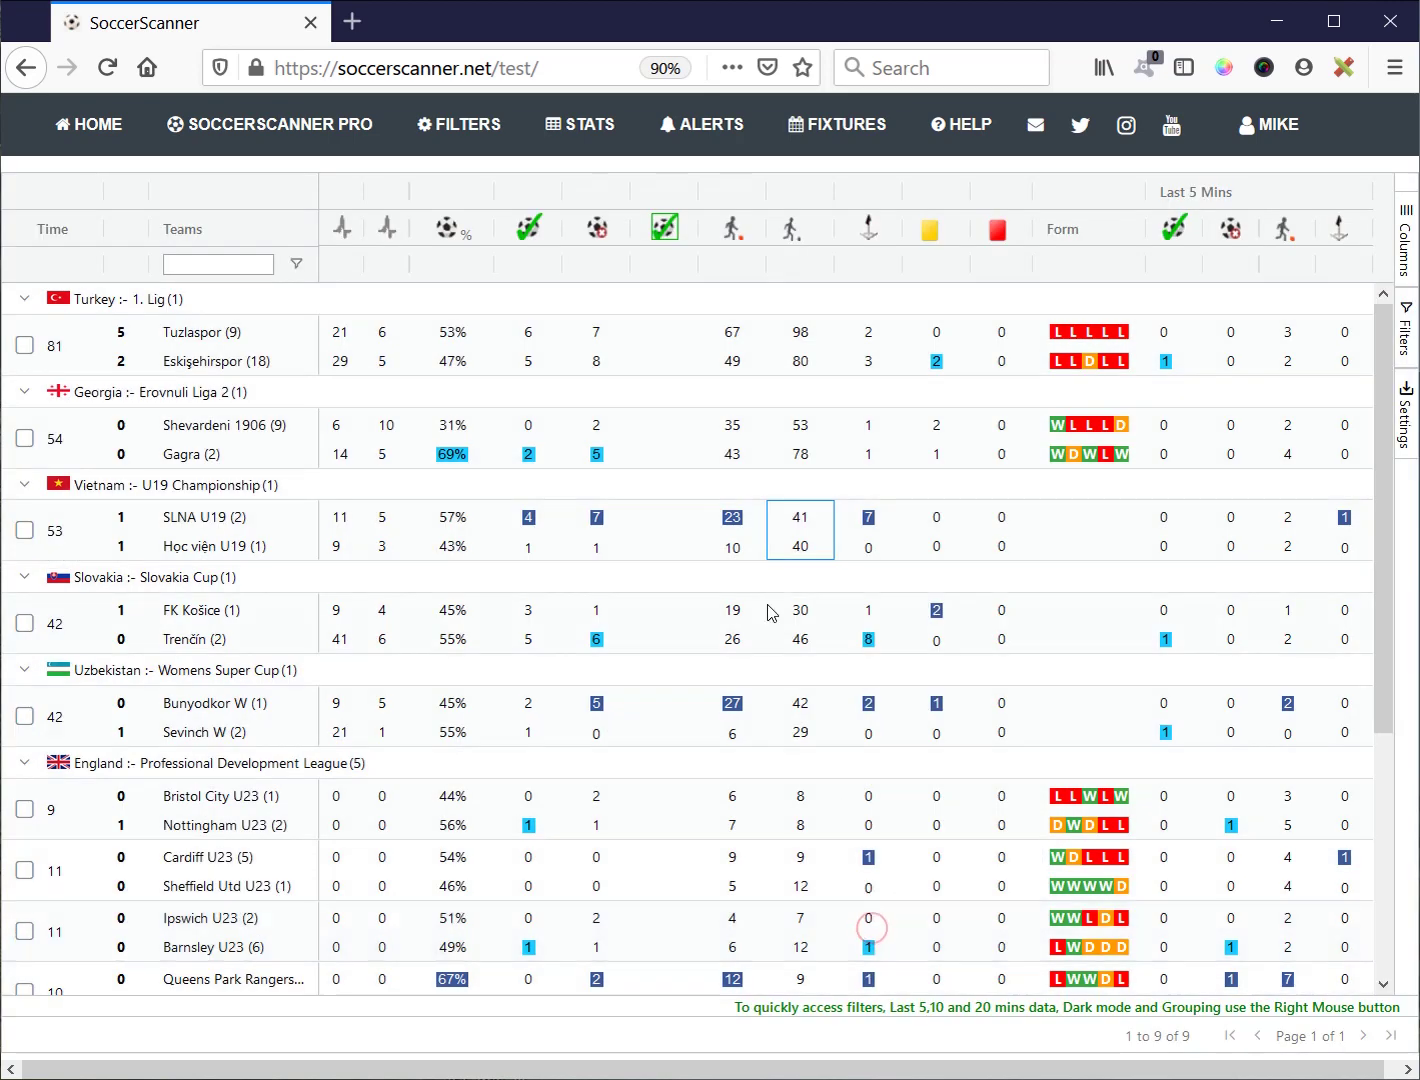
Step: Copy the Tuzlaspor v Eskişehirspor match from the grid
right_click(771, 605)
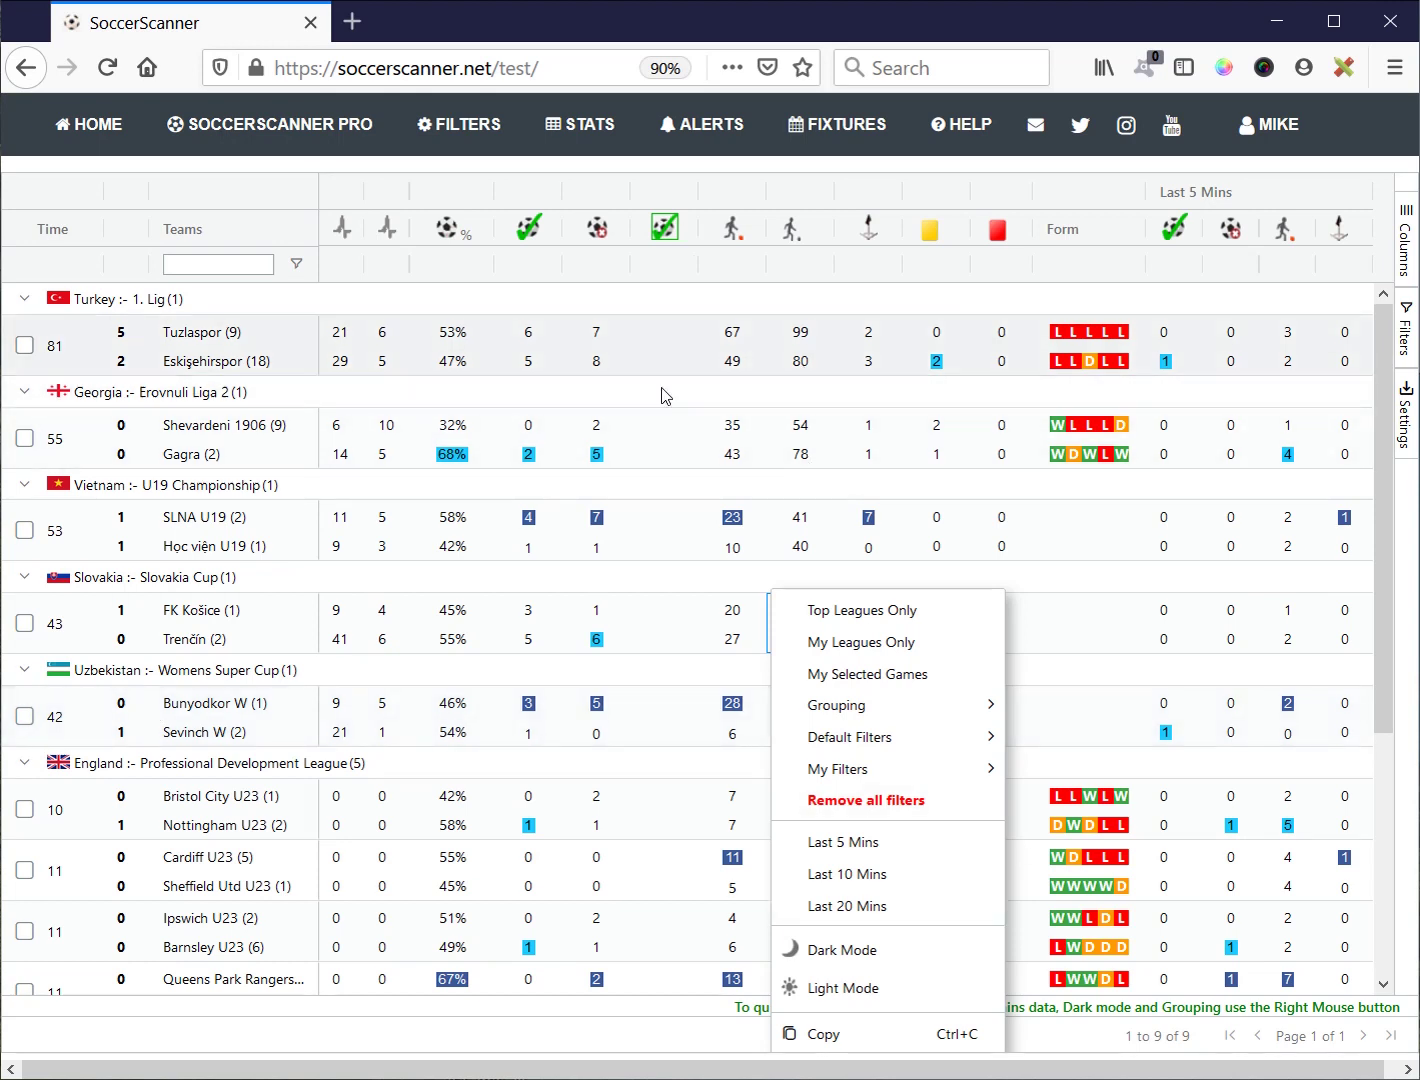
mouse_move(665, 400)
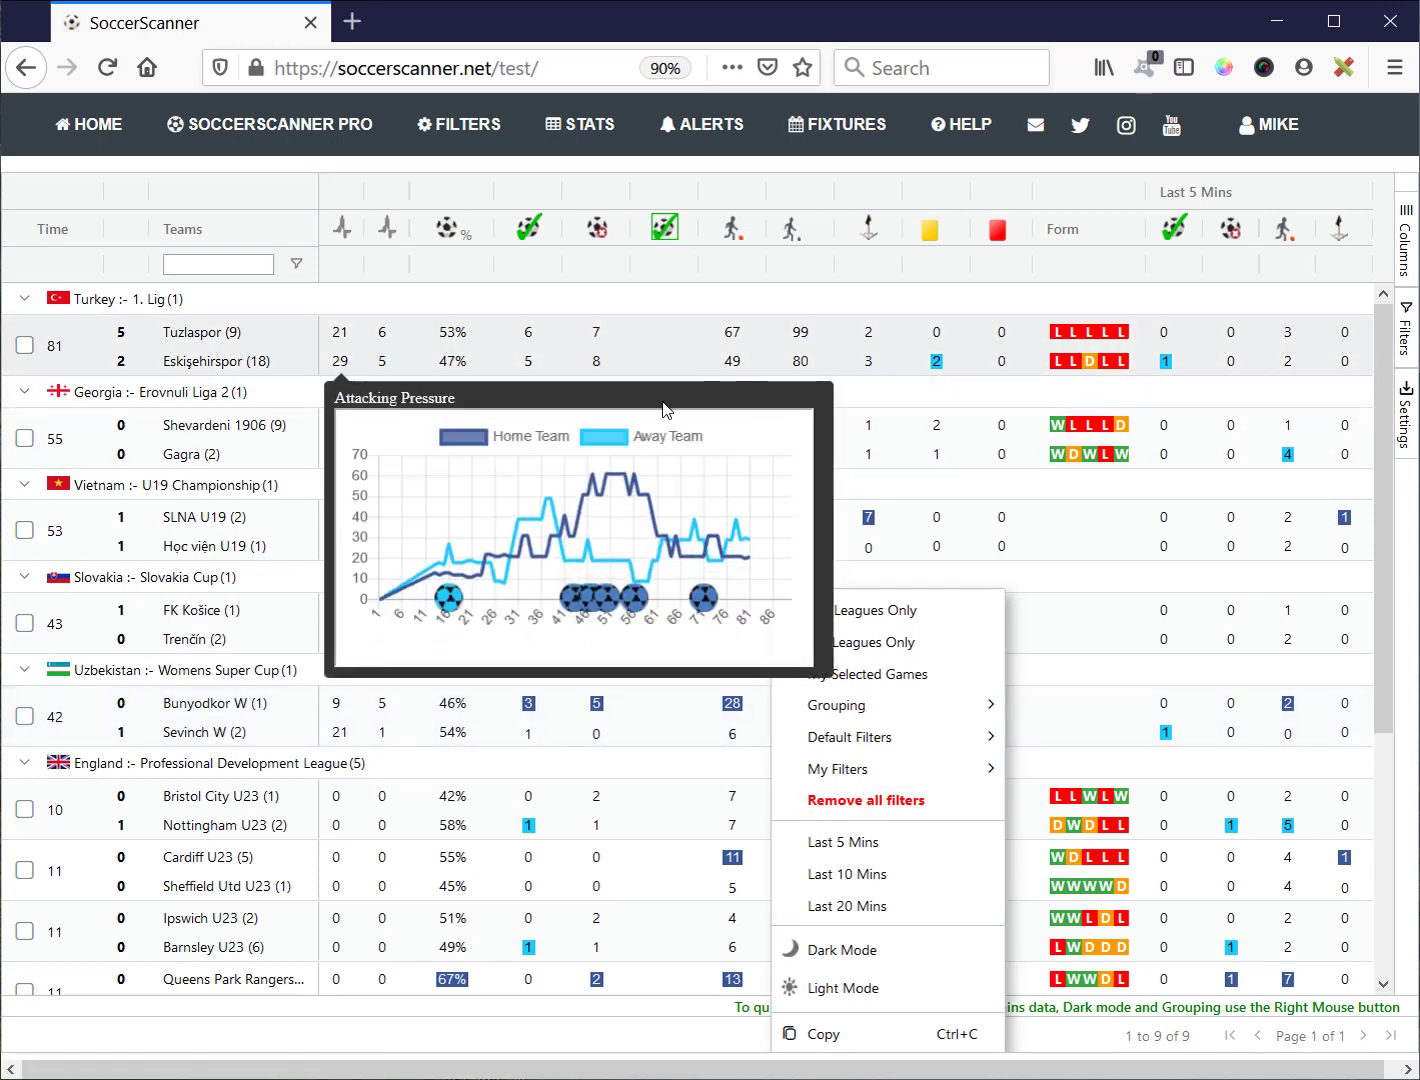
click(690, 441)
right_click(843, 355)
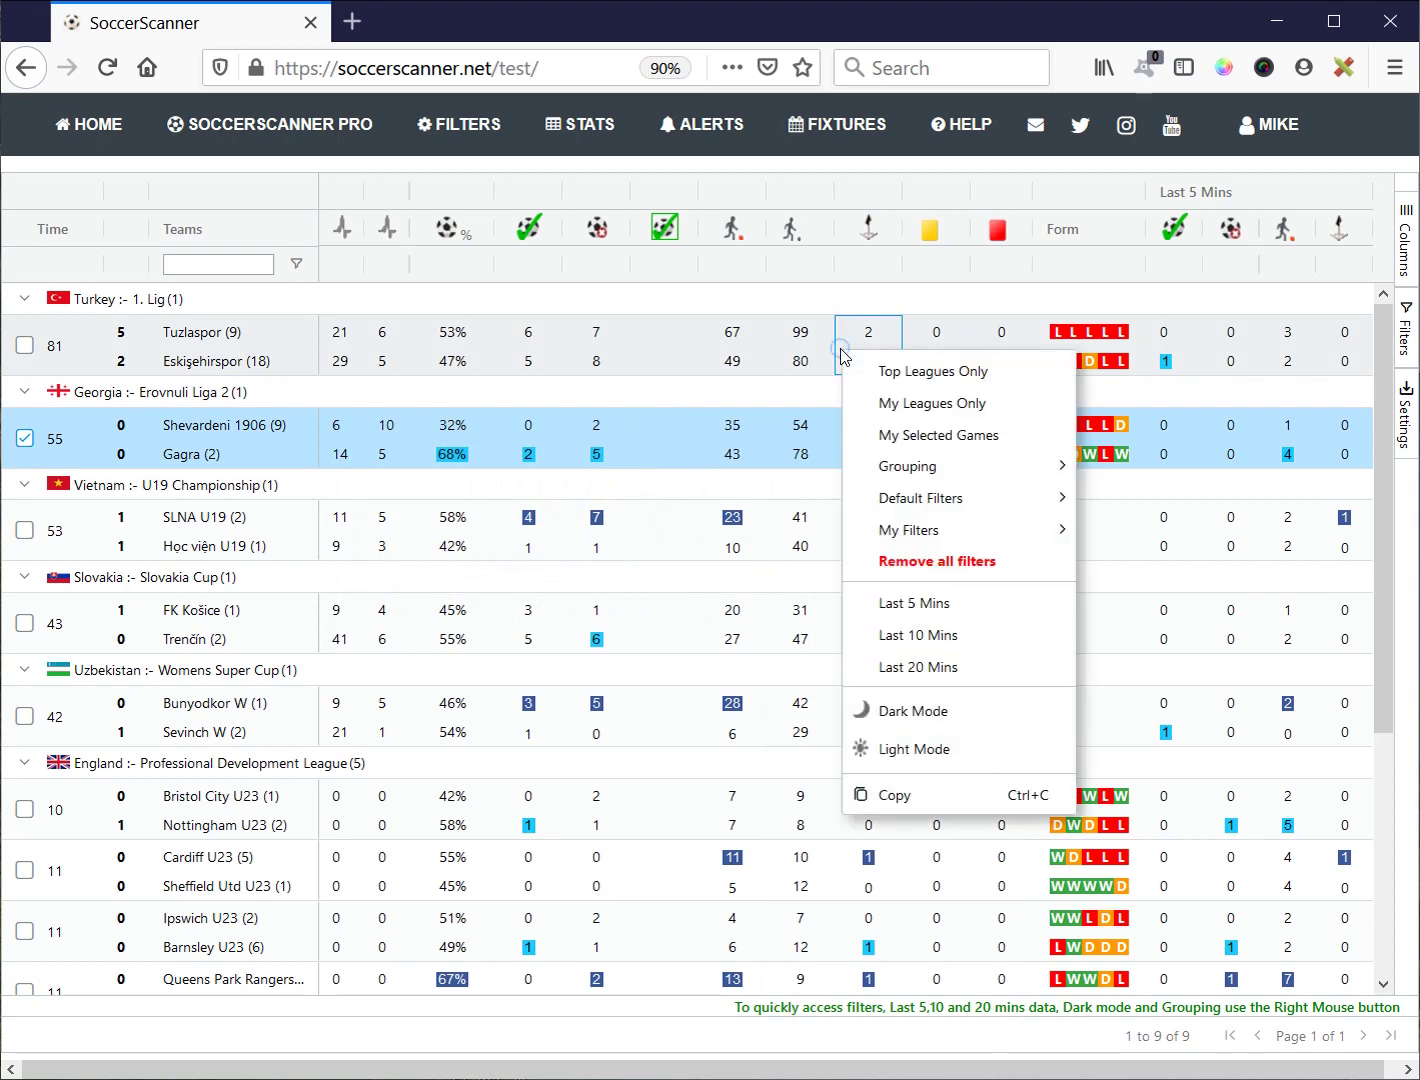
click(953, 788)
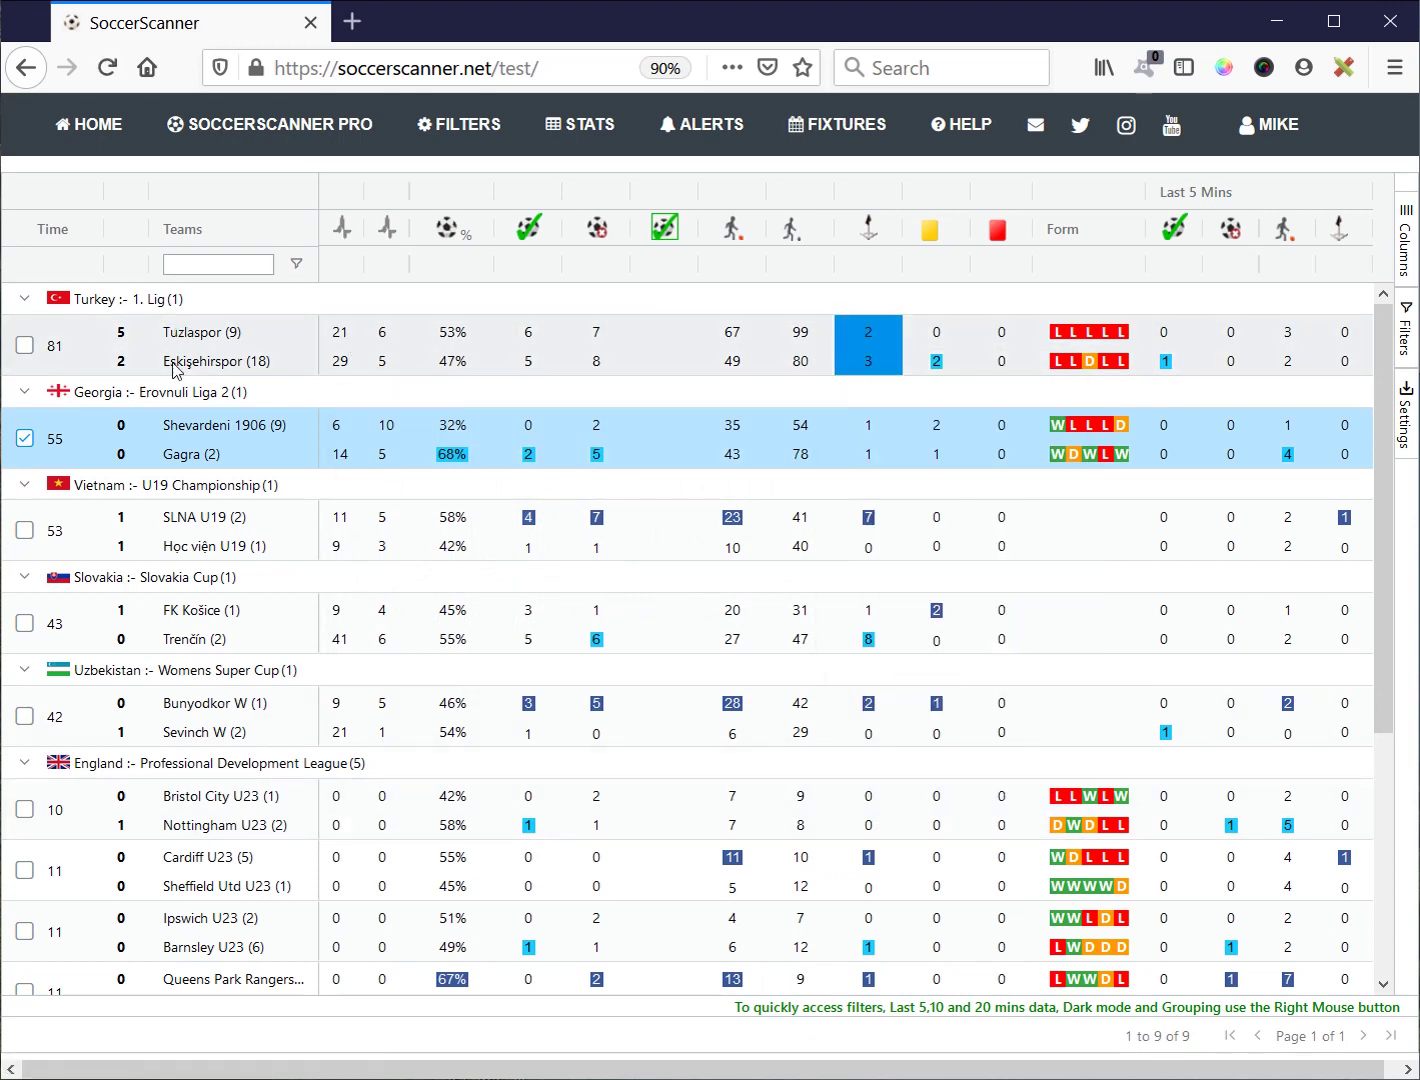
Step: Paste the copied match names into the browser's search box and clear the box again
click(884, 67)
key(ctrl+v)
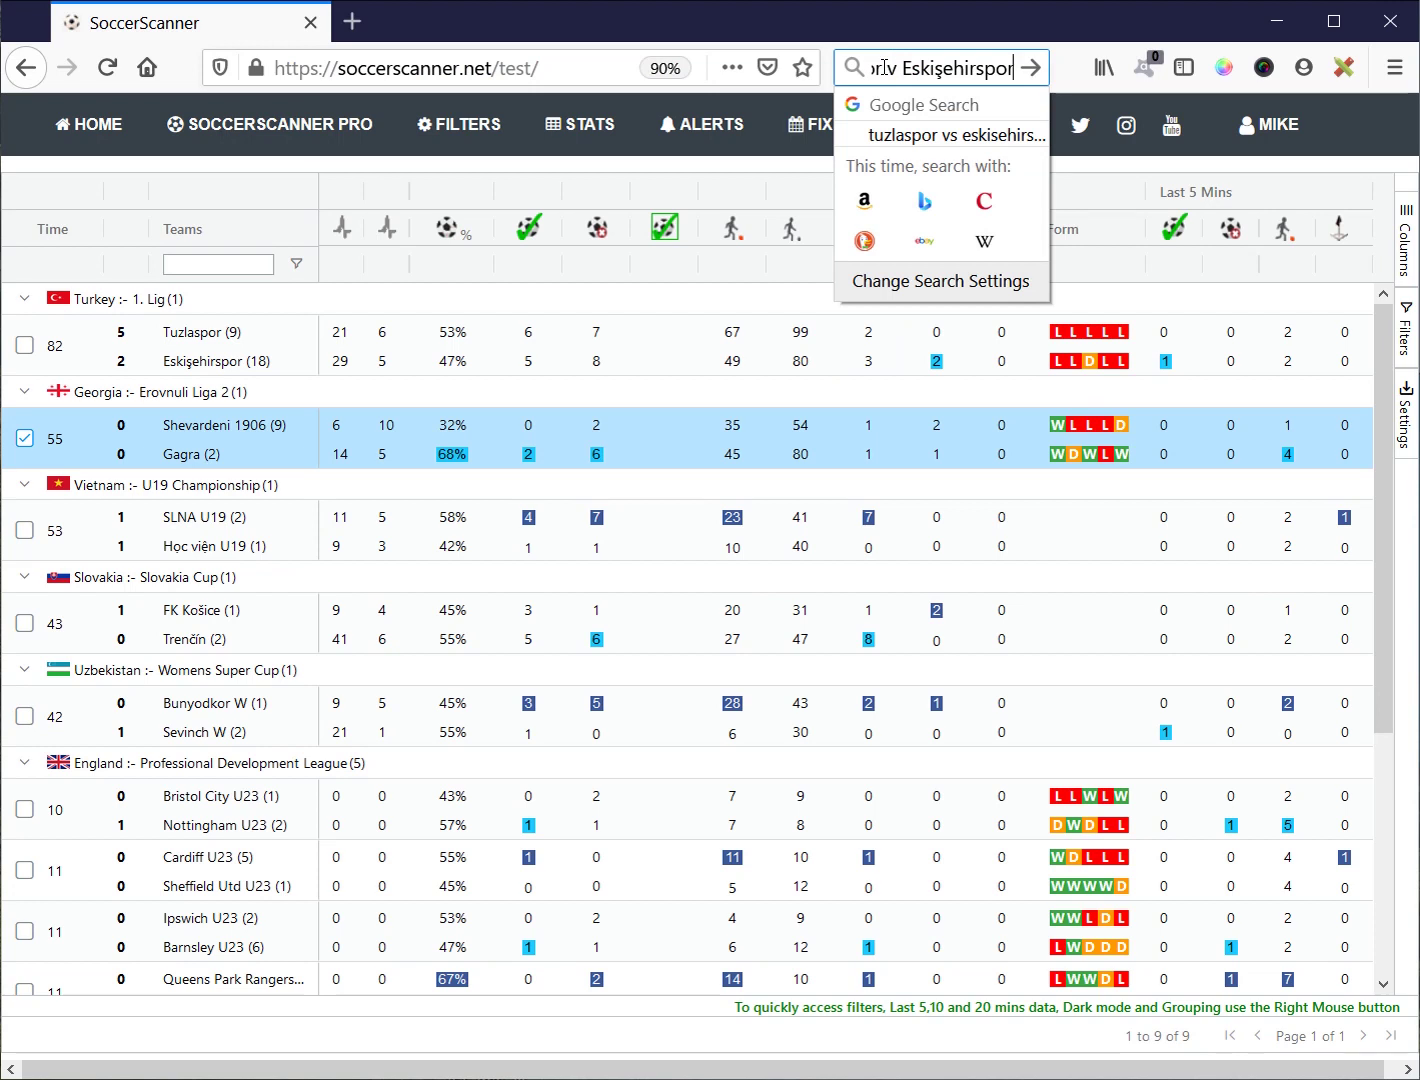
drag(1009, 74, 856, 80)
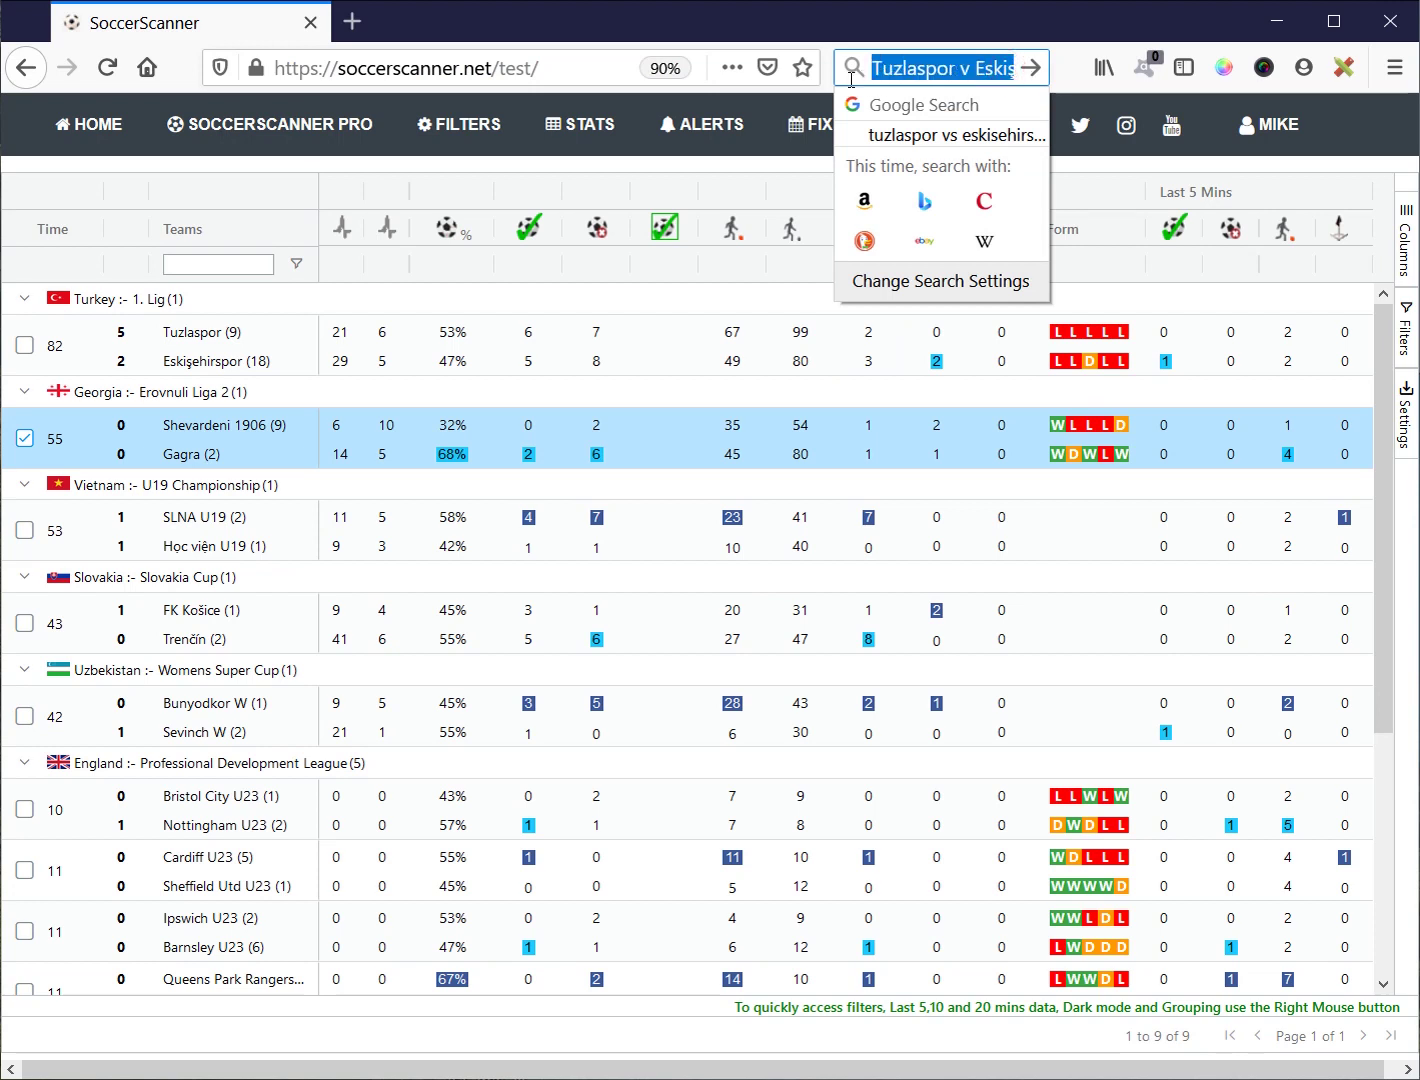
key(BackSpace)
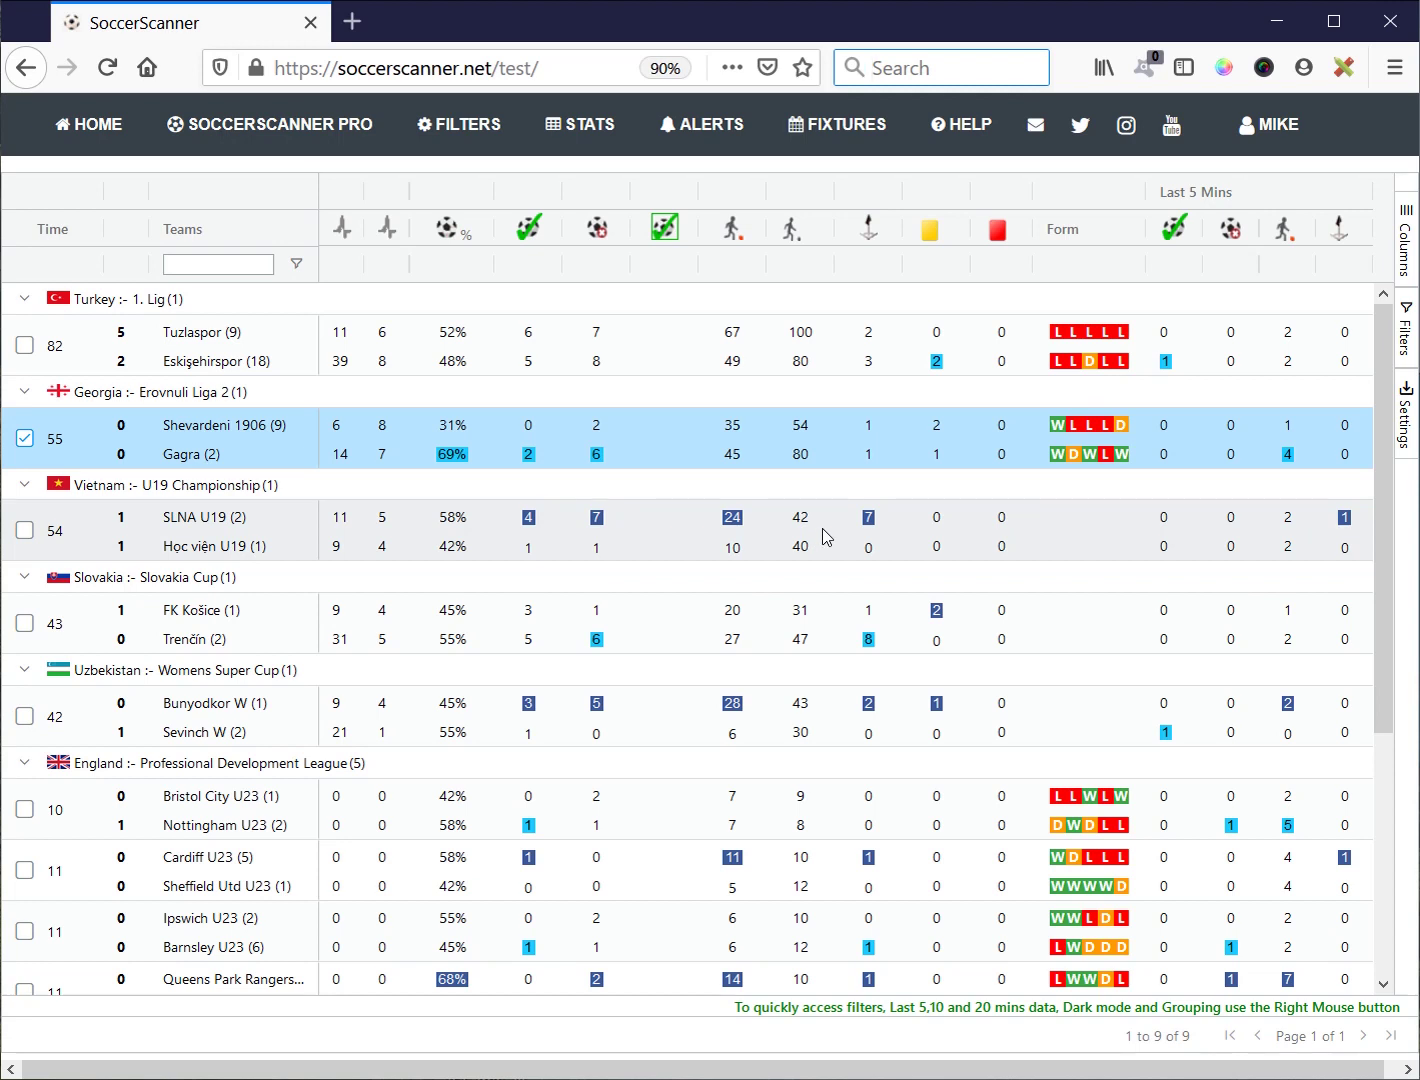
right_click(713, 542)
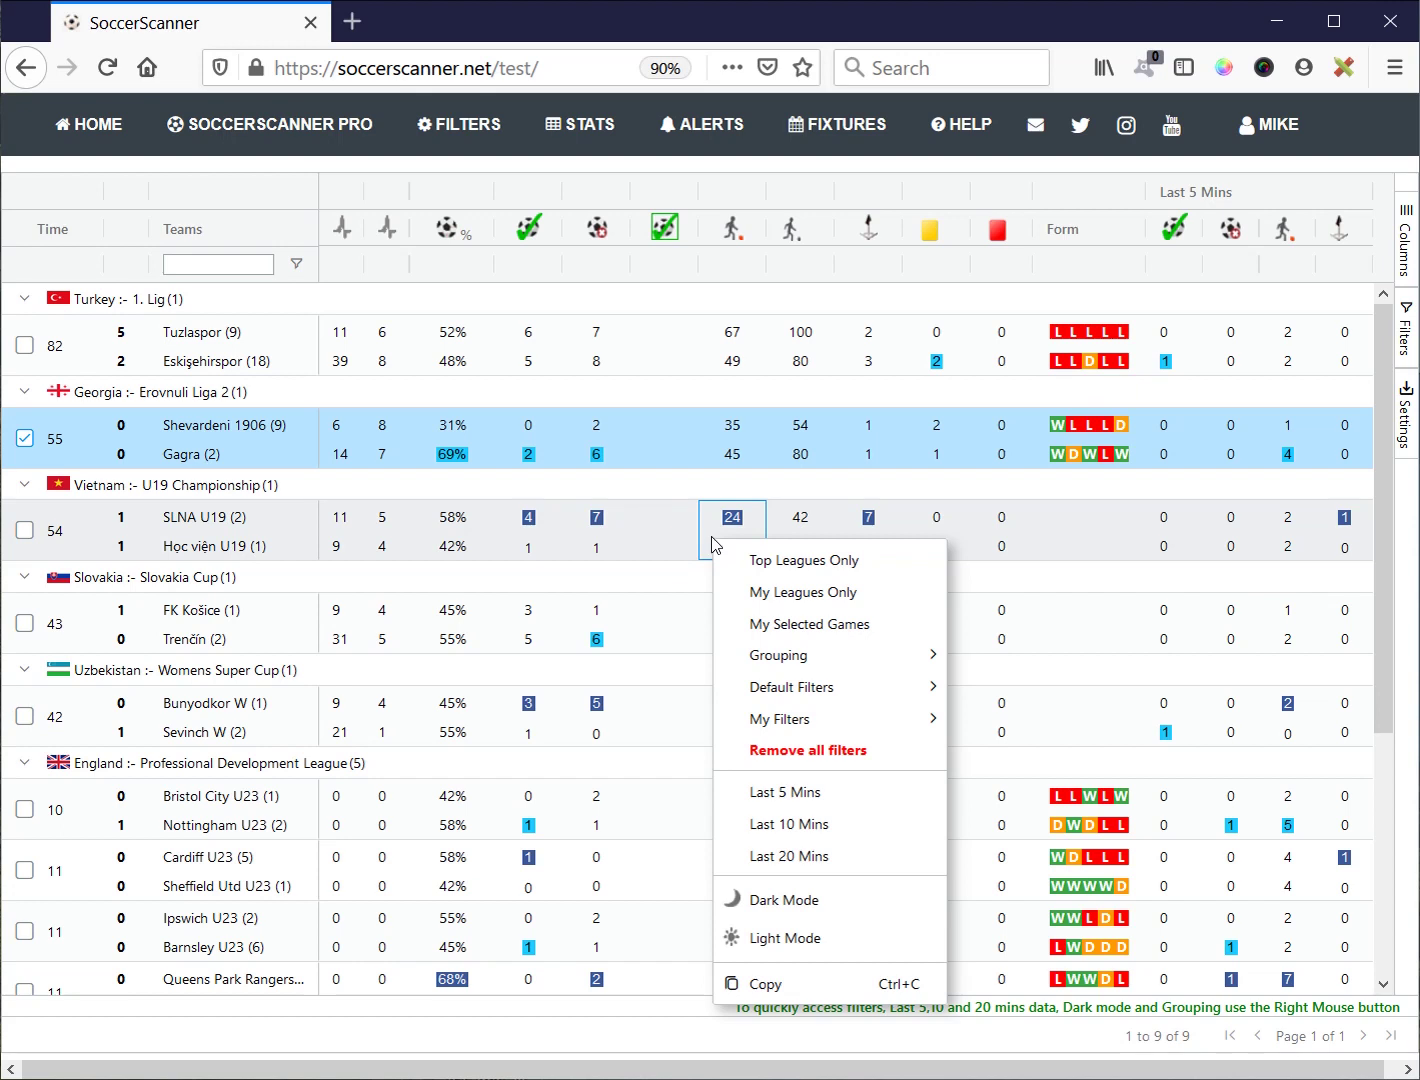
click(856, 488)
click(854, 489)
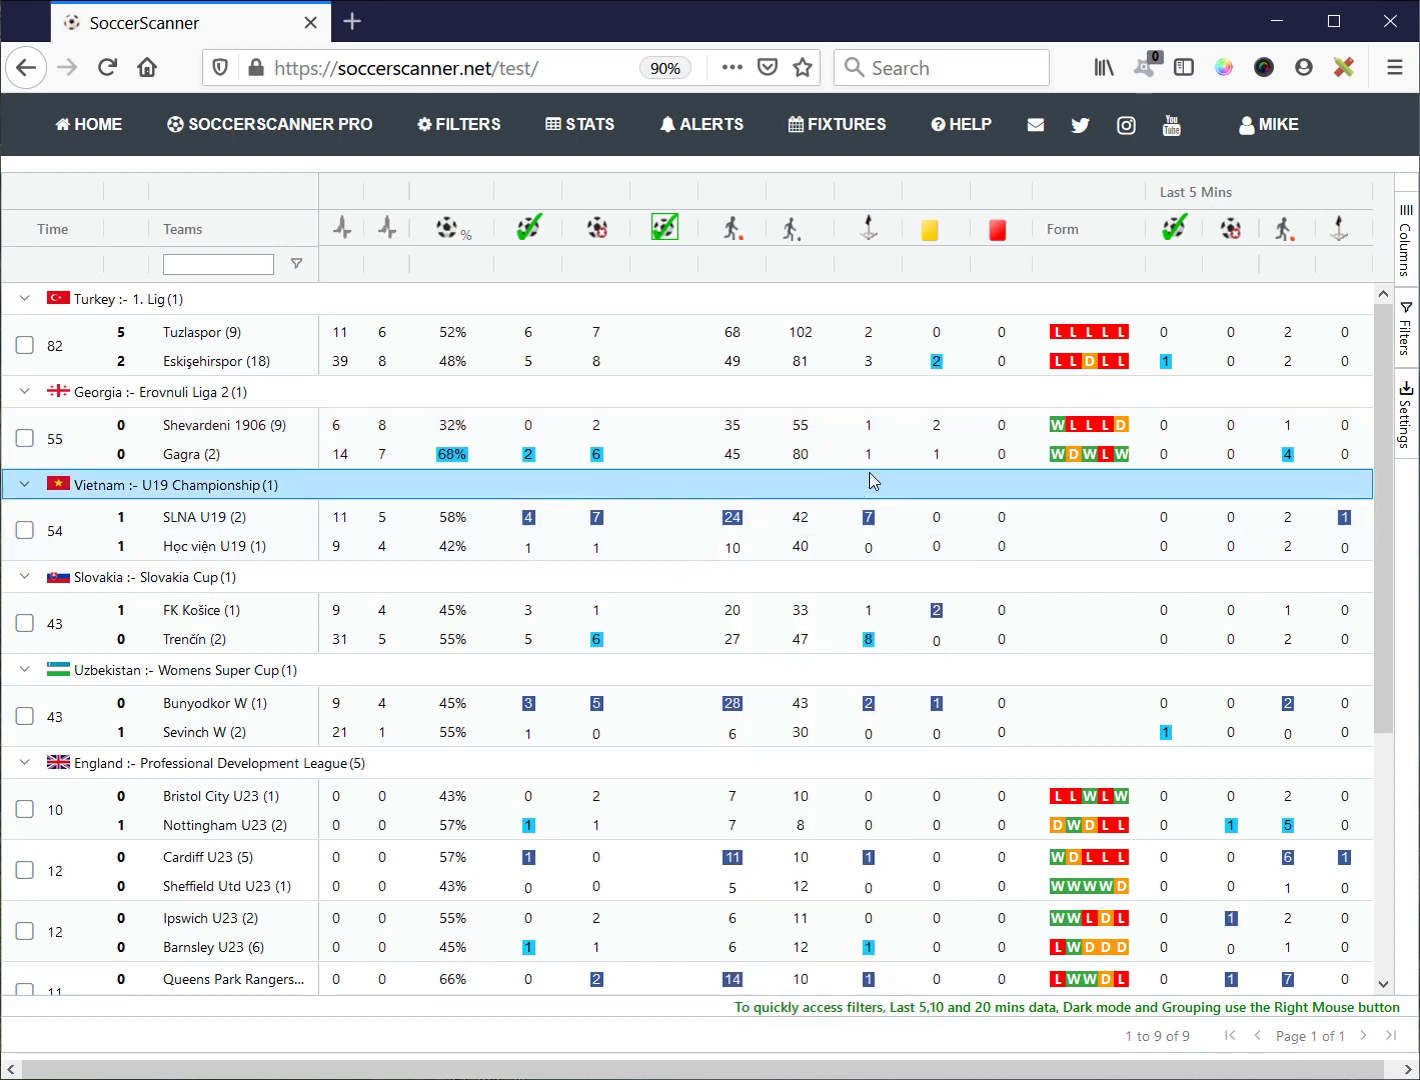
Step: Look through the list of available columns and hide the Attacks column from the match grid
click(1405, 262)
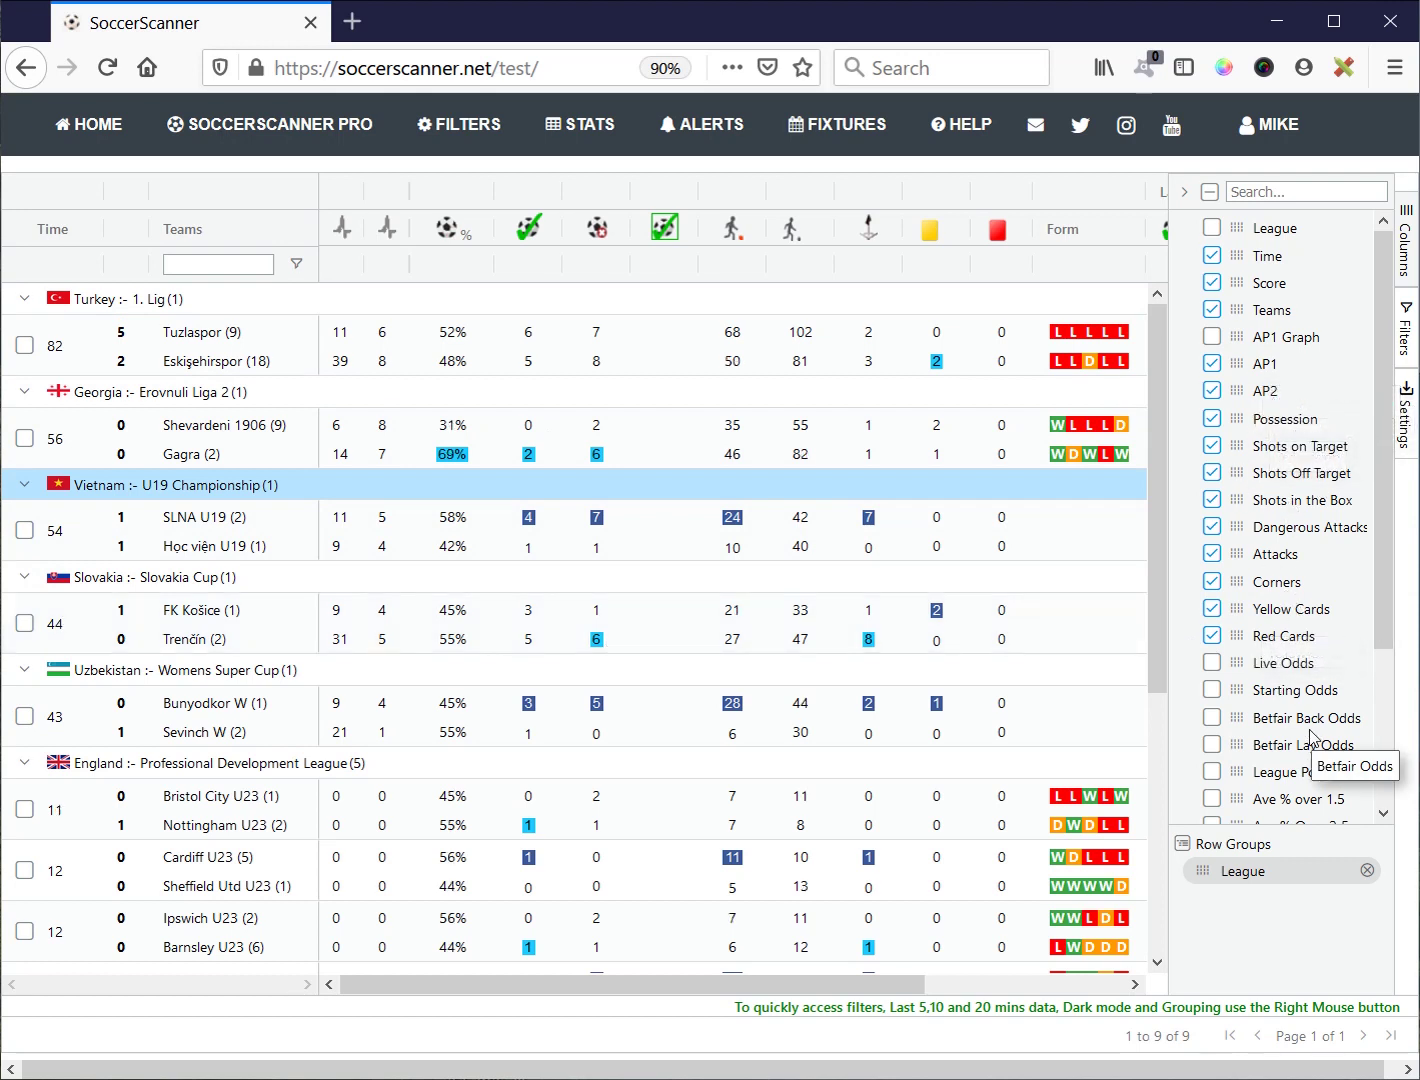
drag(1381, 566, 1384, 692)
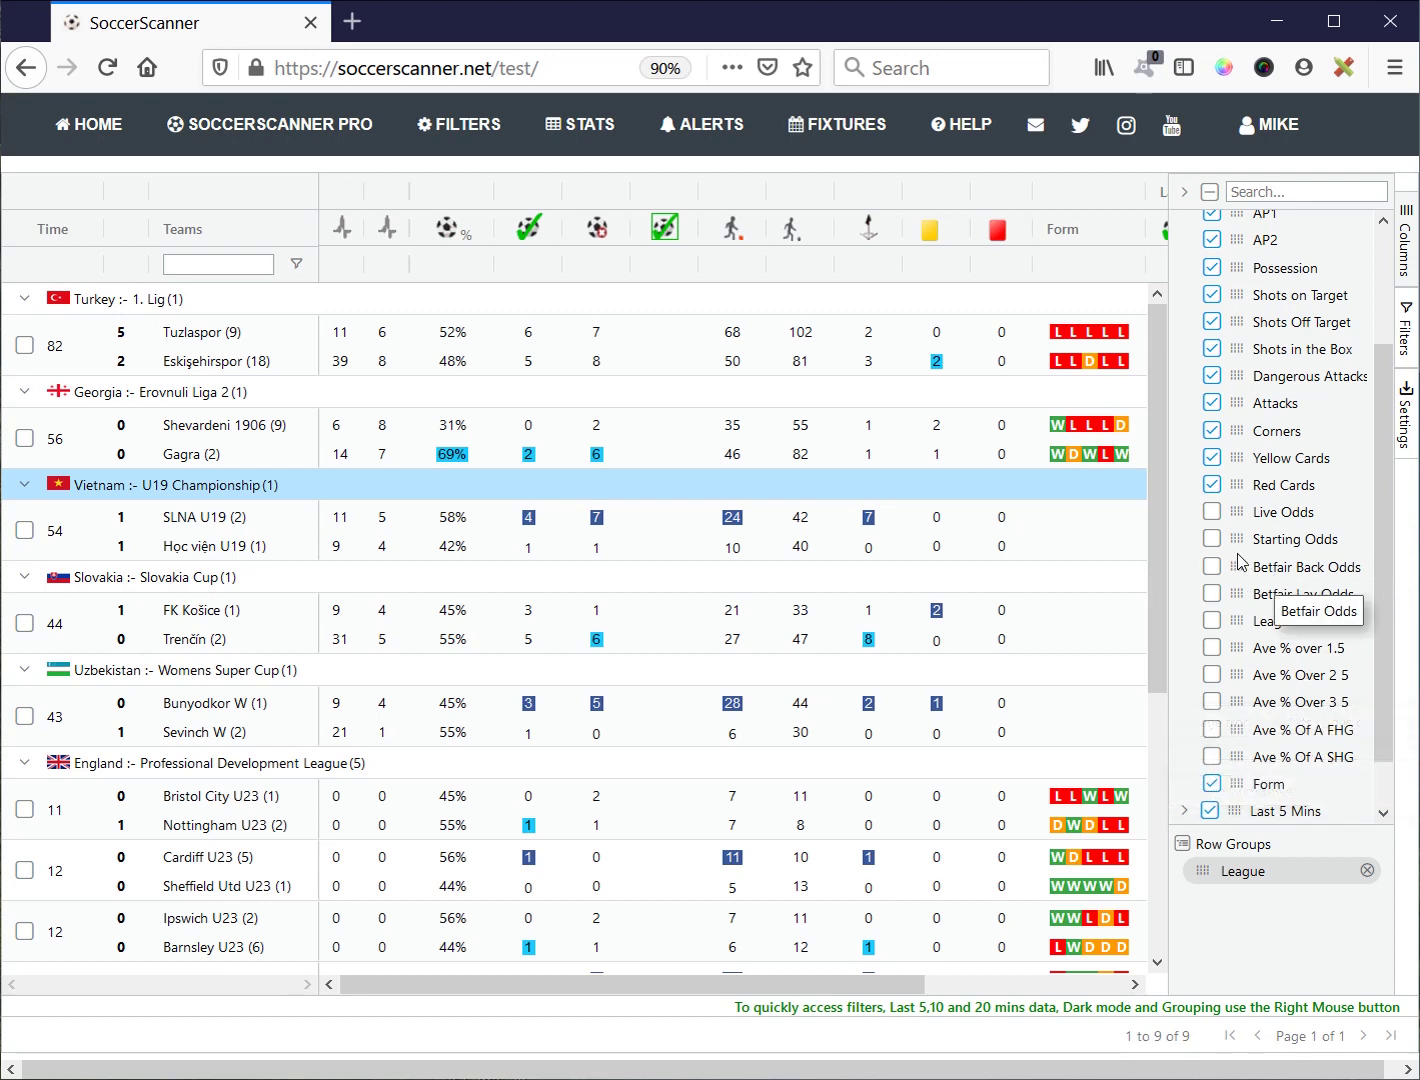
drag(1385, 415, 1370, 340)
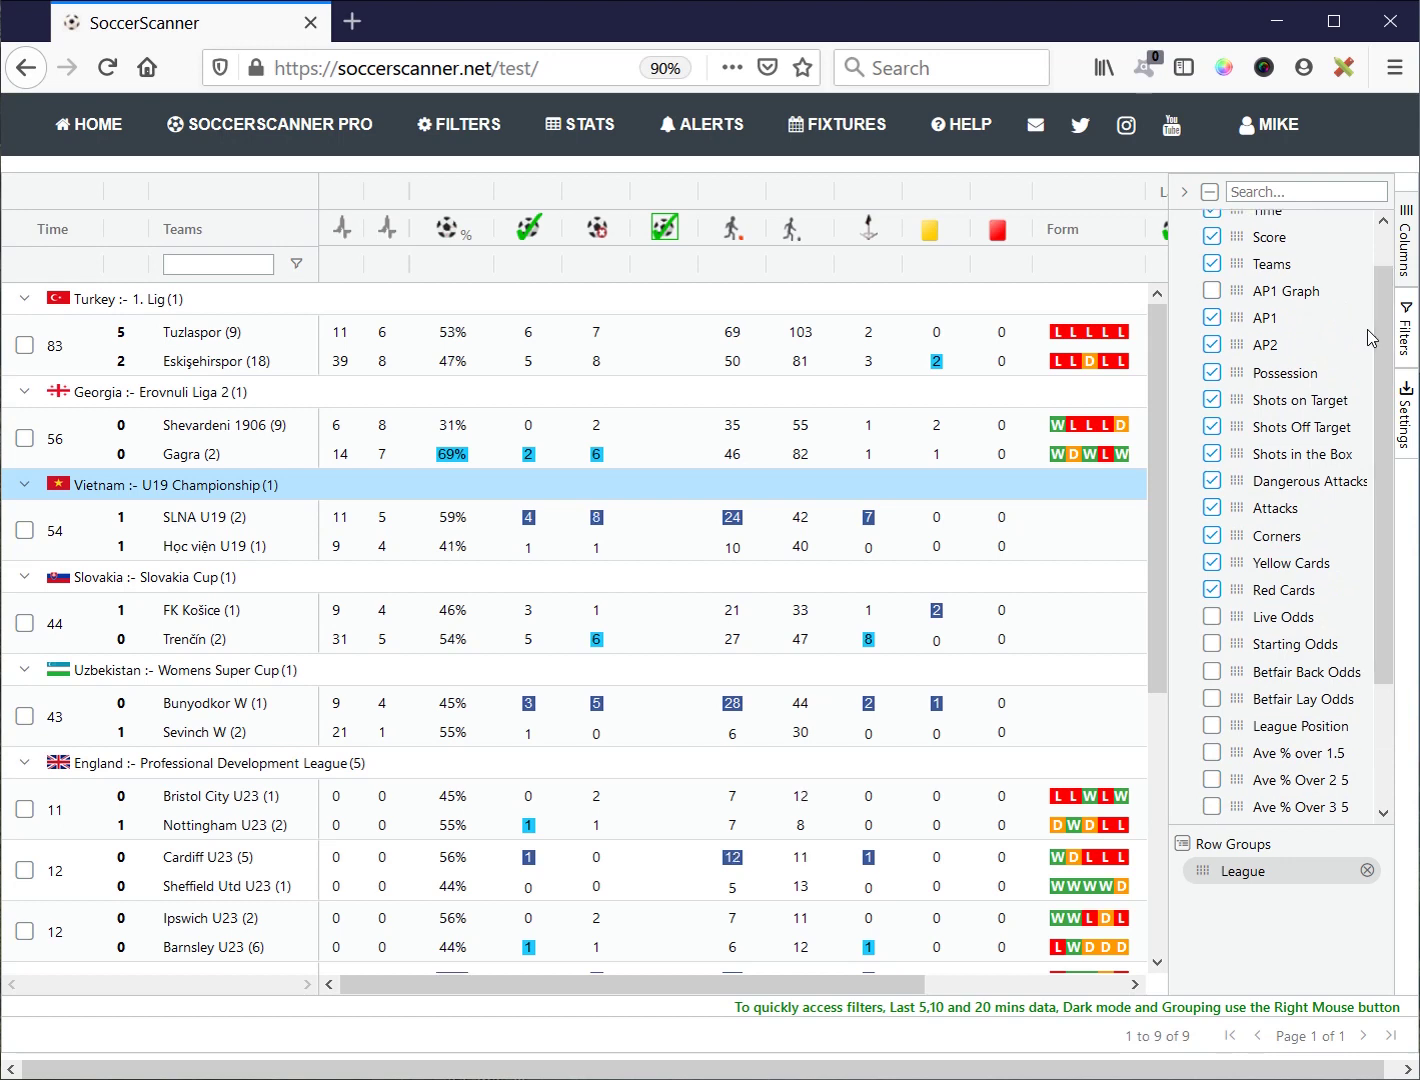
click(1213, 510)
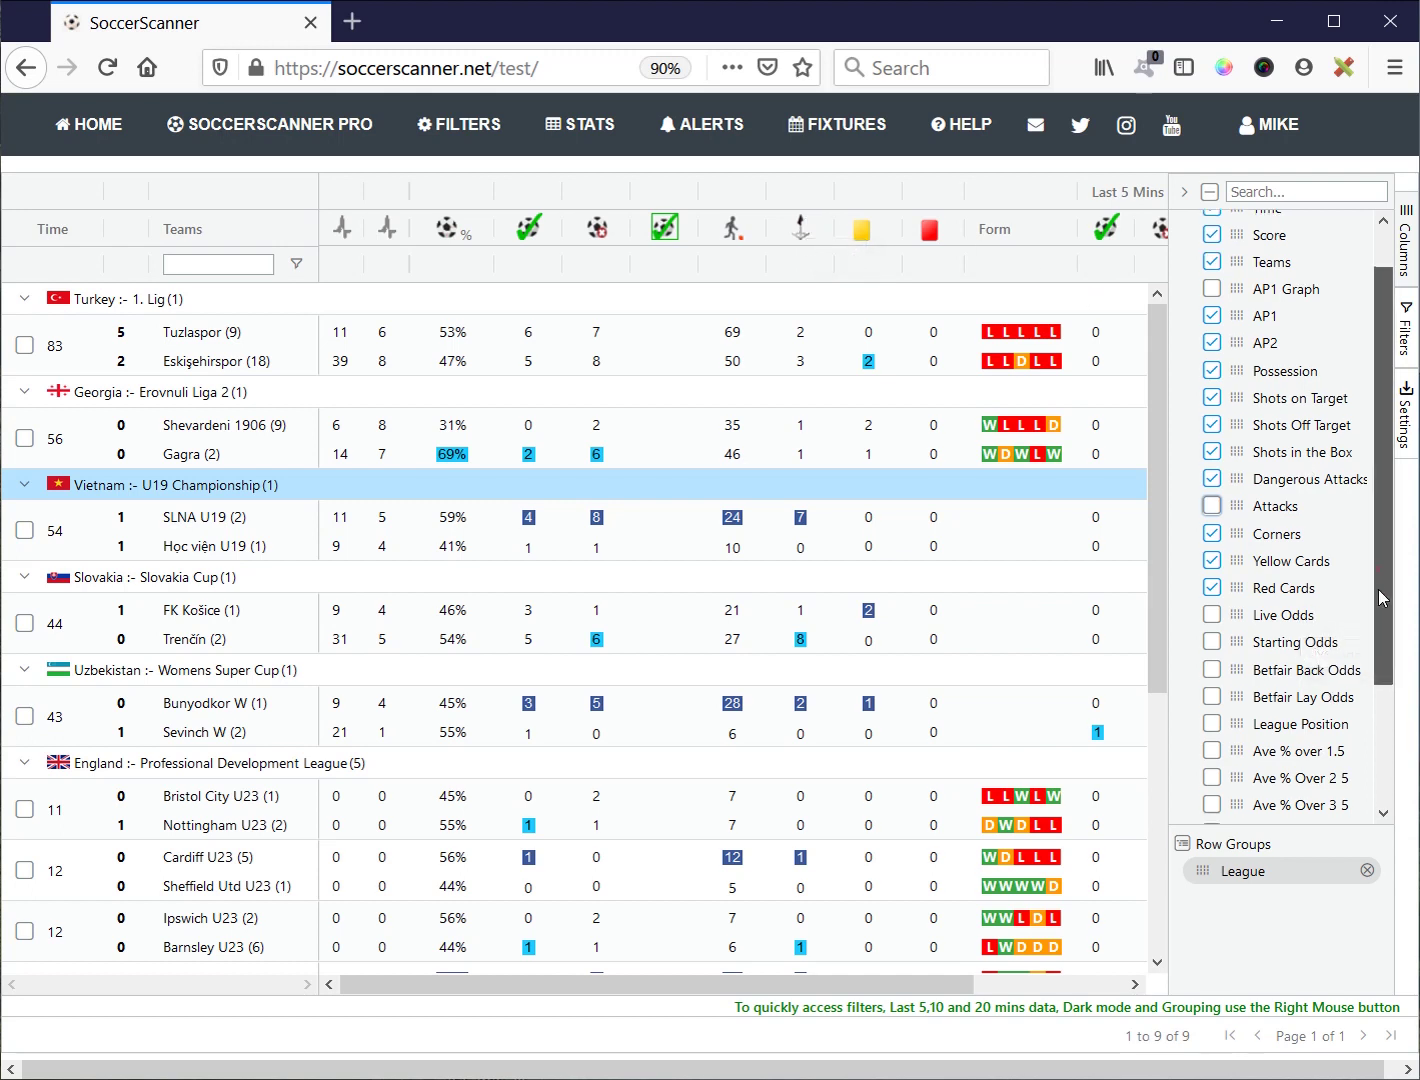
Step: Show the Live Odds, Ave % Of A FHG and Ave % Of A SHG columns in the match grid
scroll(1378, 589, down, 3)
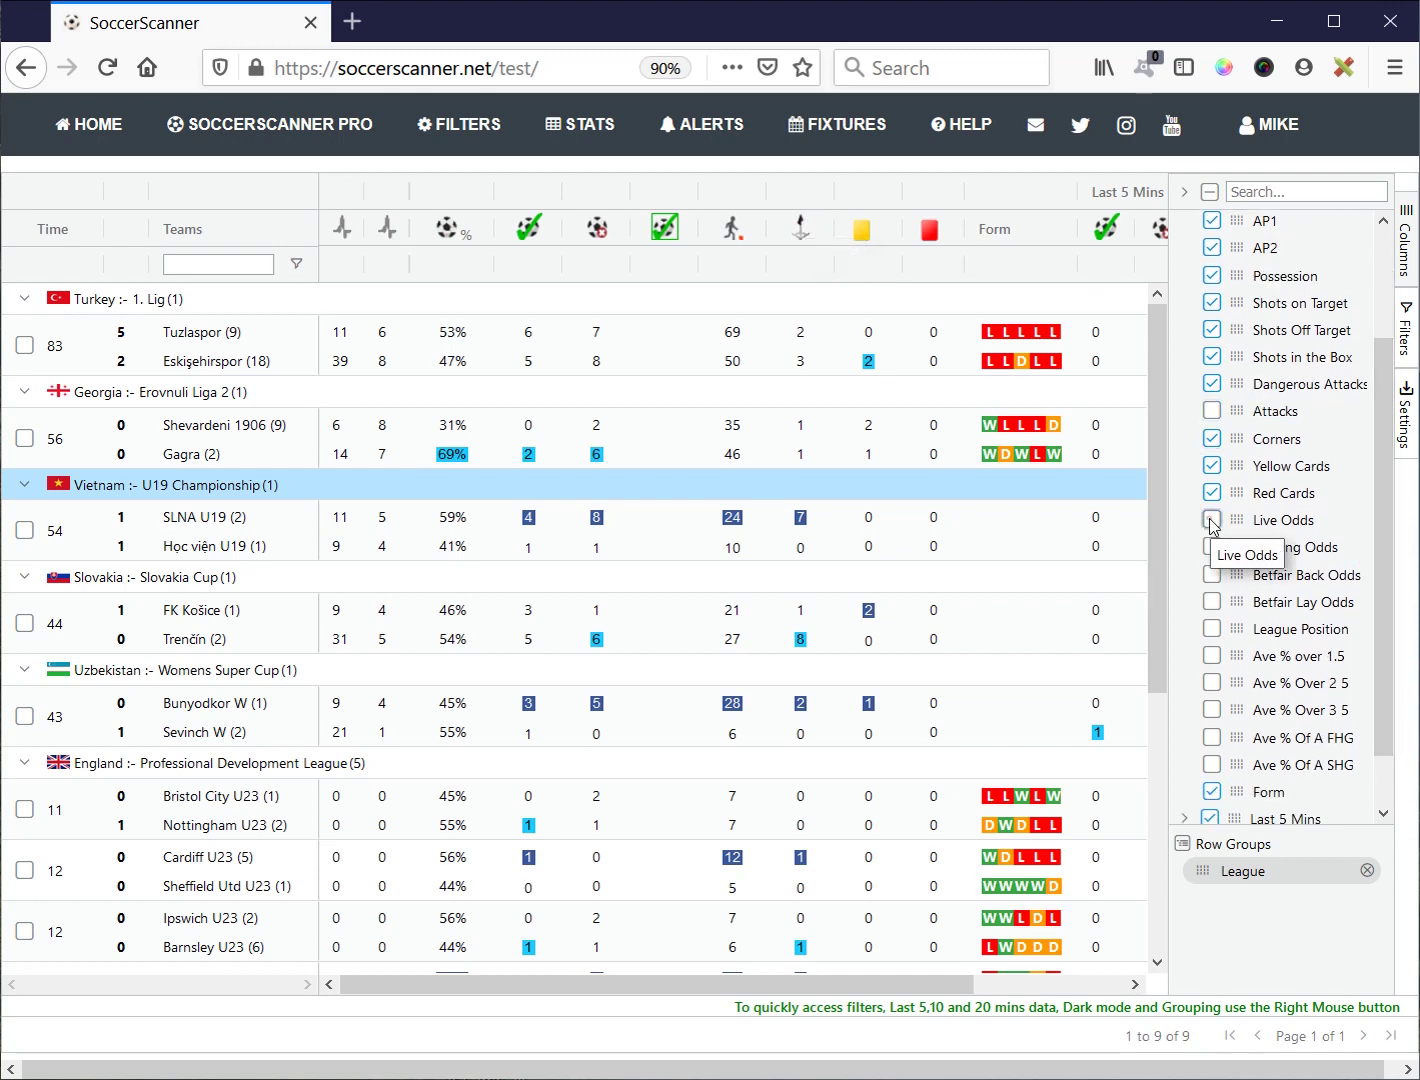
click(1211, 521)
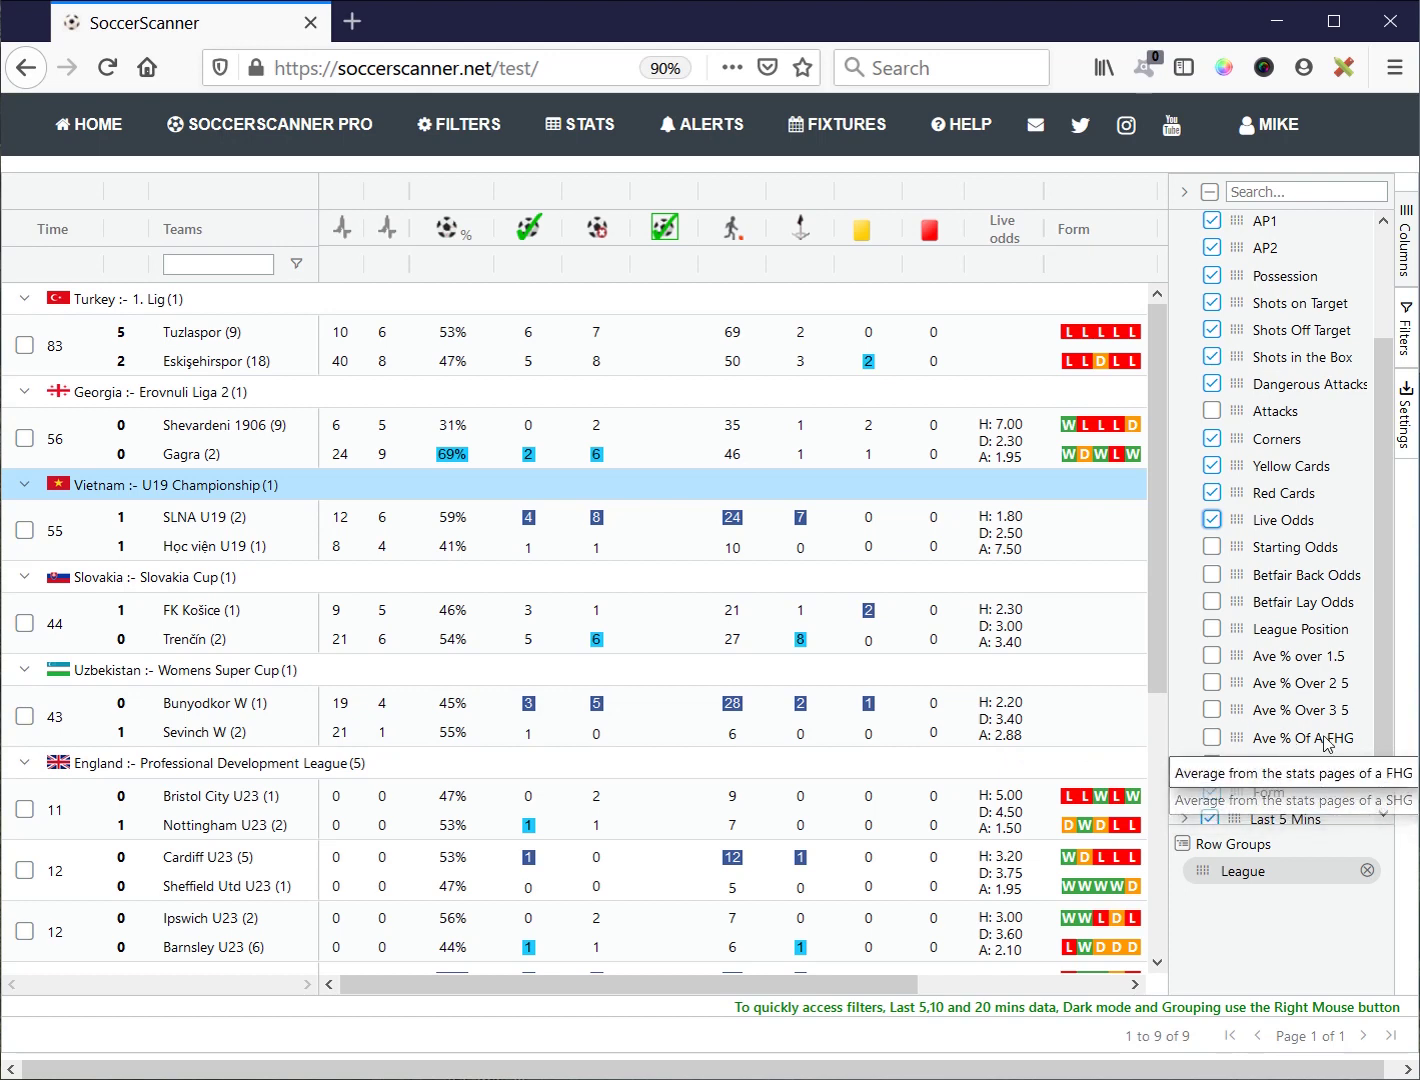
click(1213, 740)
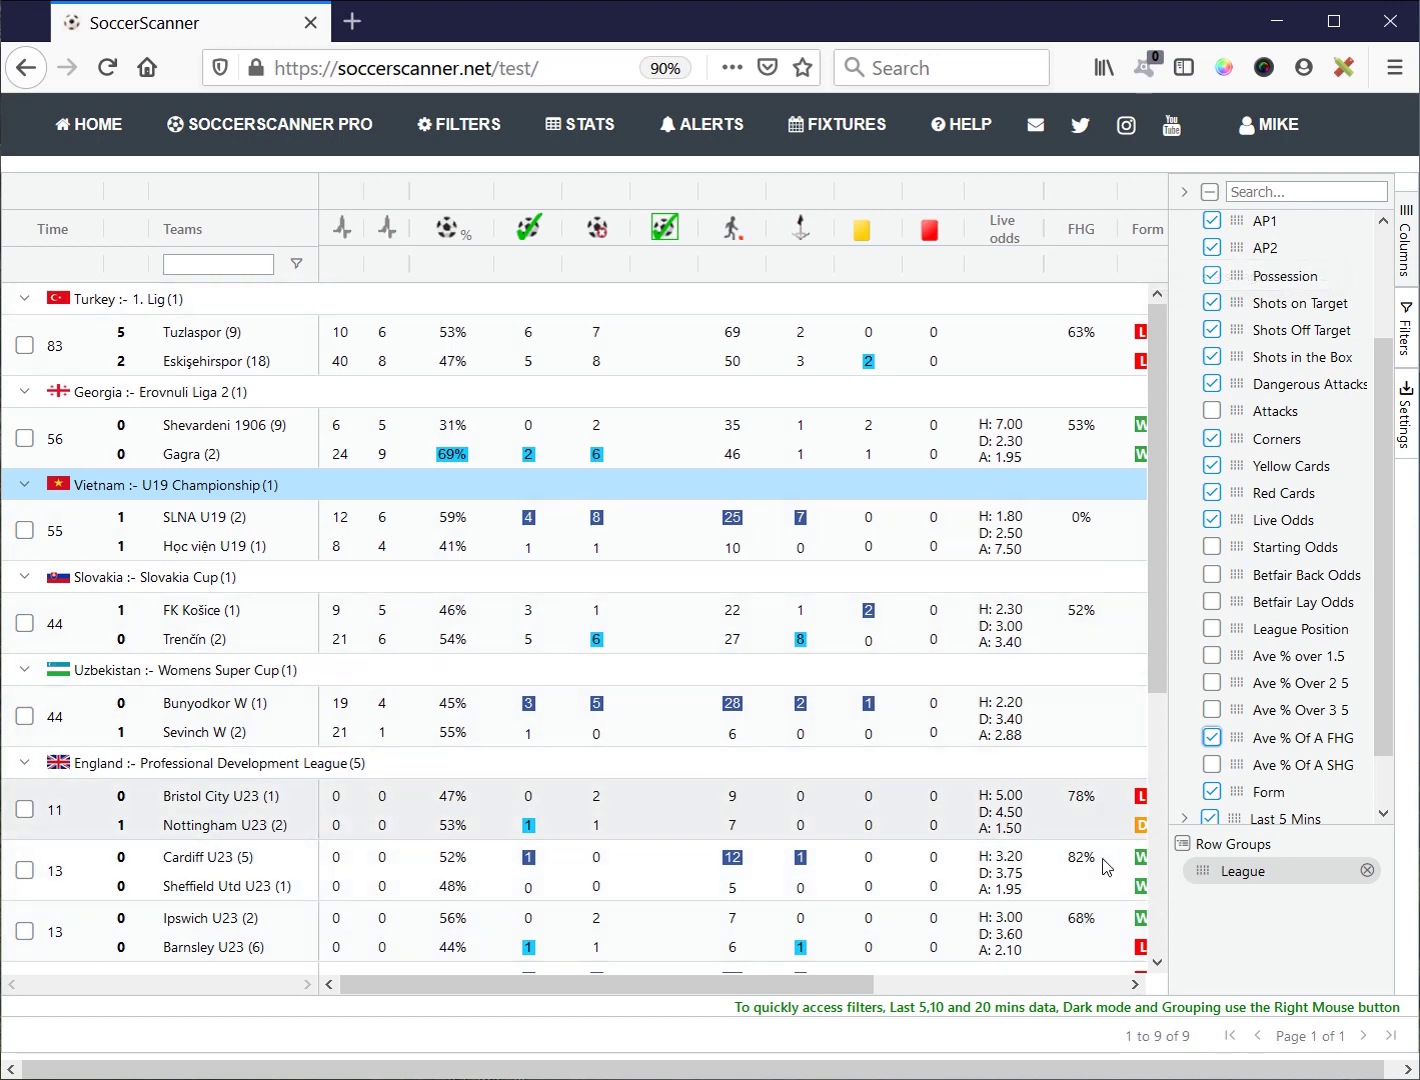
click(1213, 766)
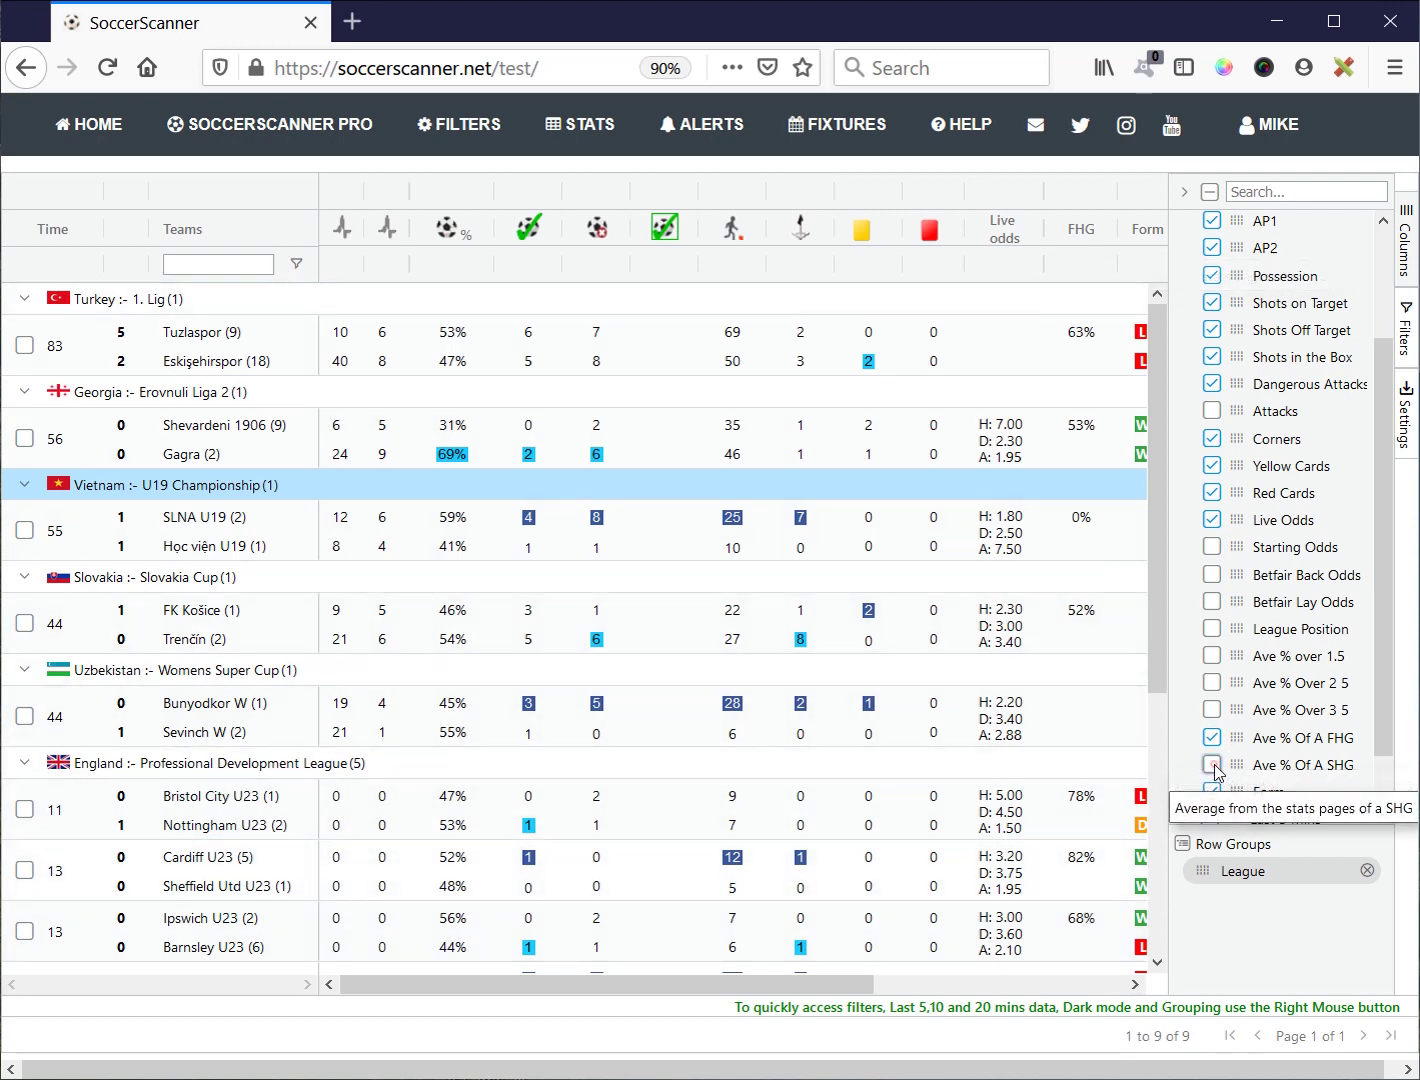
click(1404, 255)
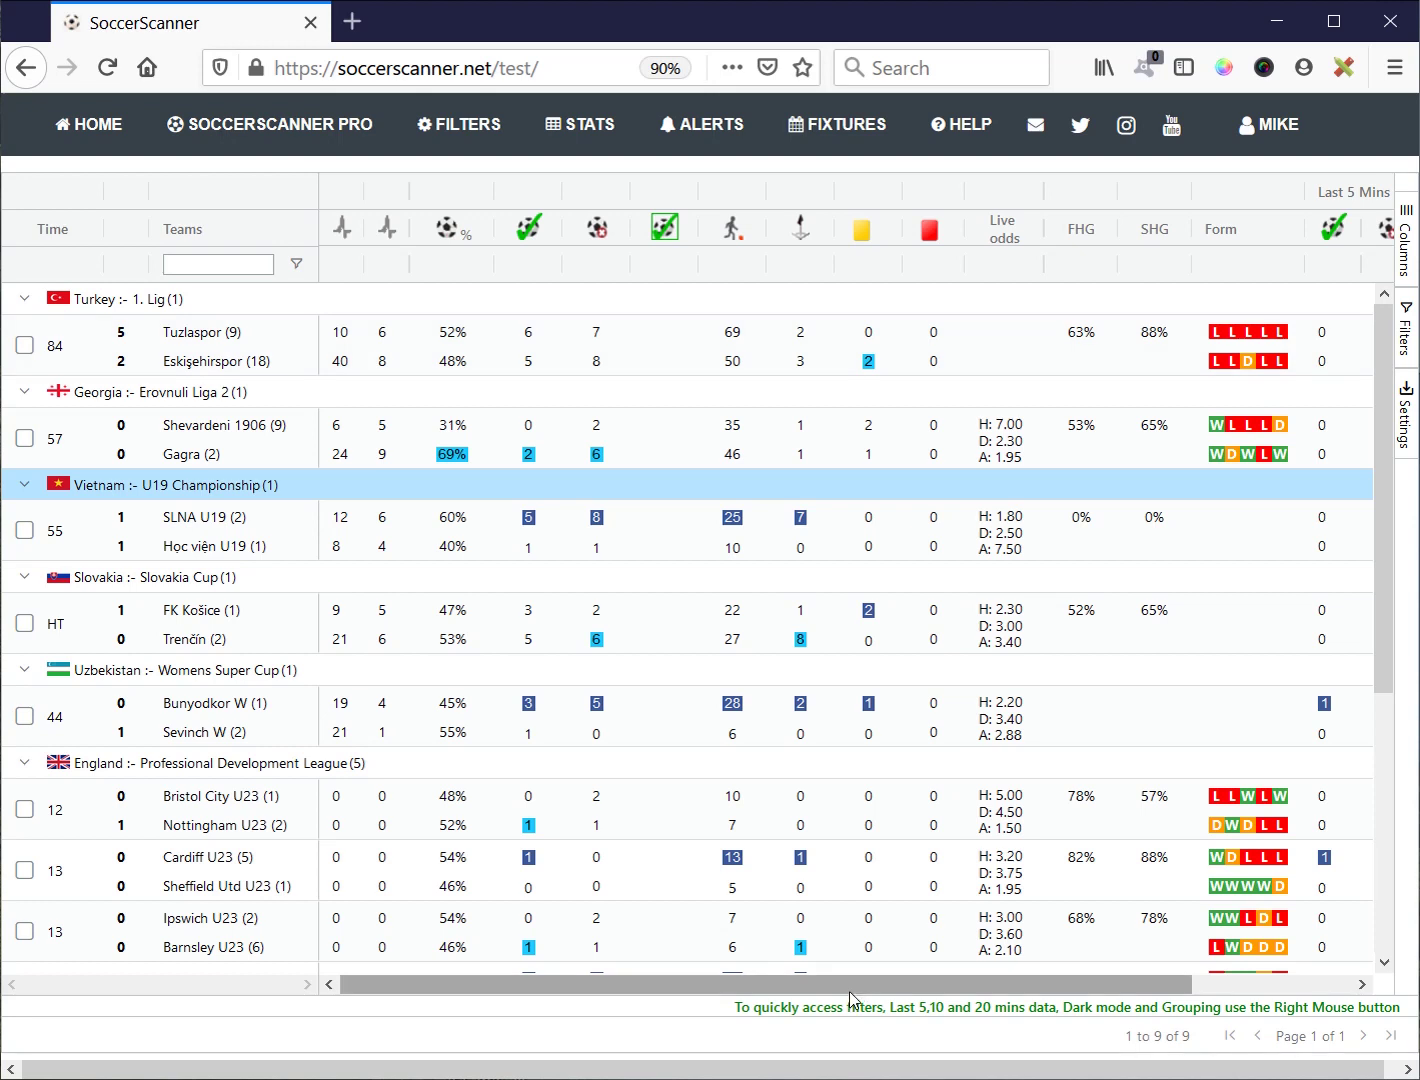
Step: Move the red cards column ahead of possession and reposition it between shots on target and shots off target
drag(848, 990, 1009, 990)
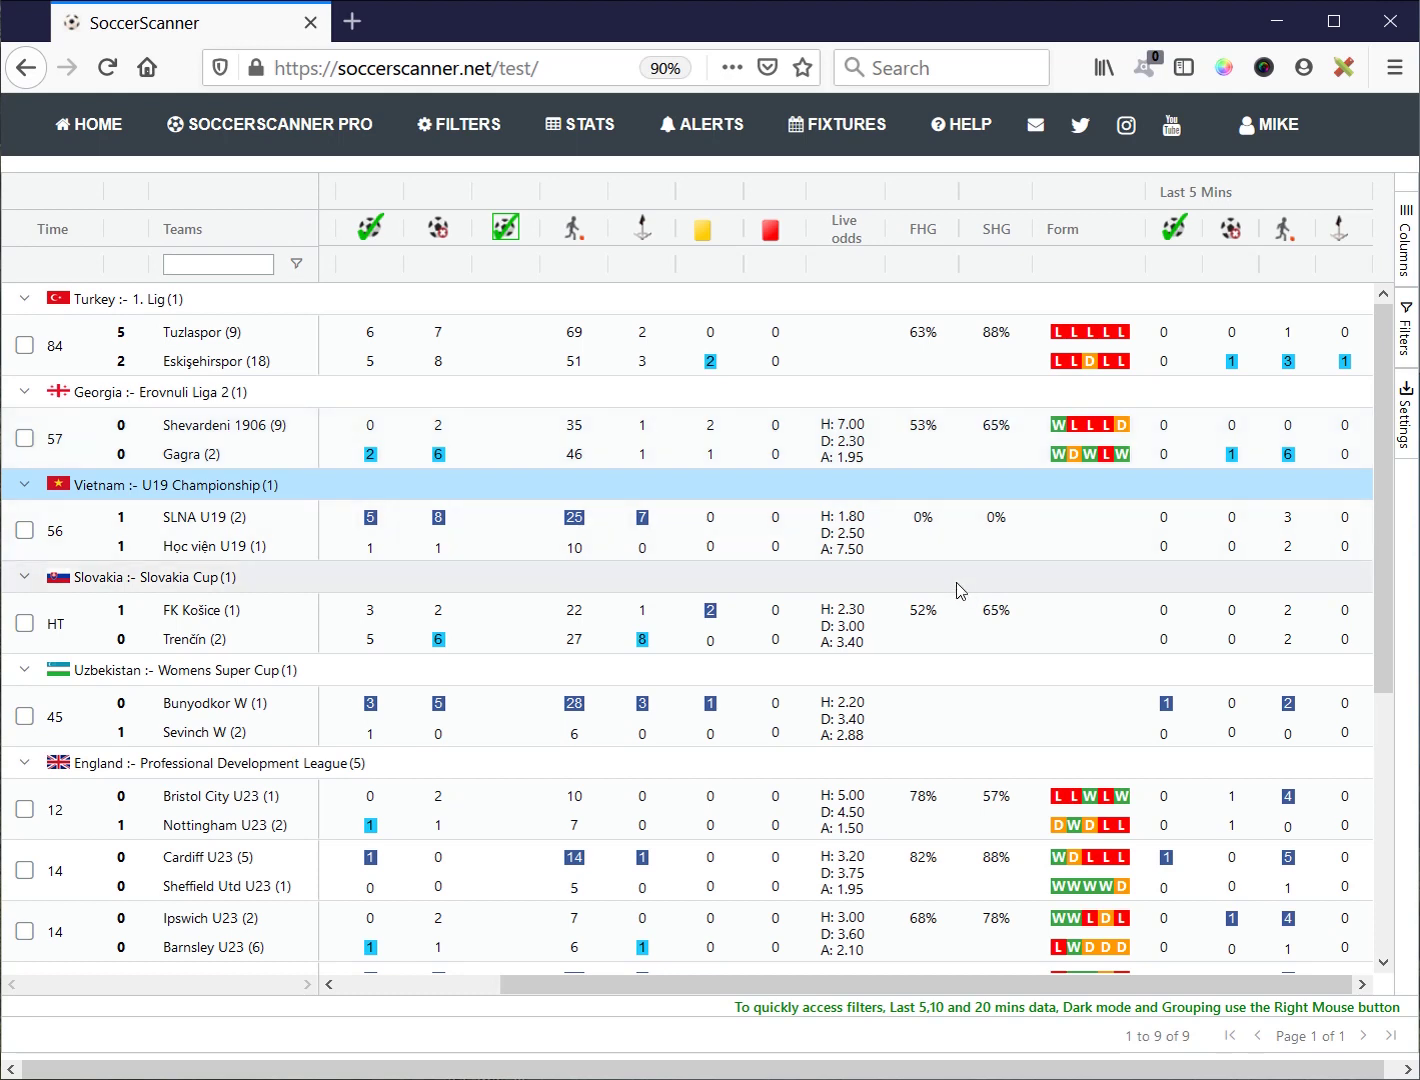
drag(528, 986, 315, 1009)
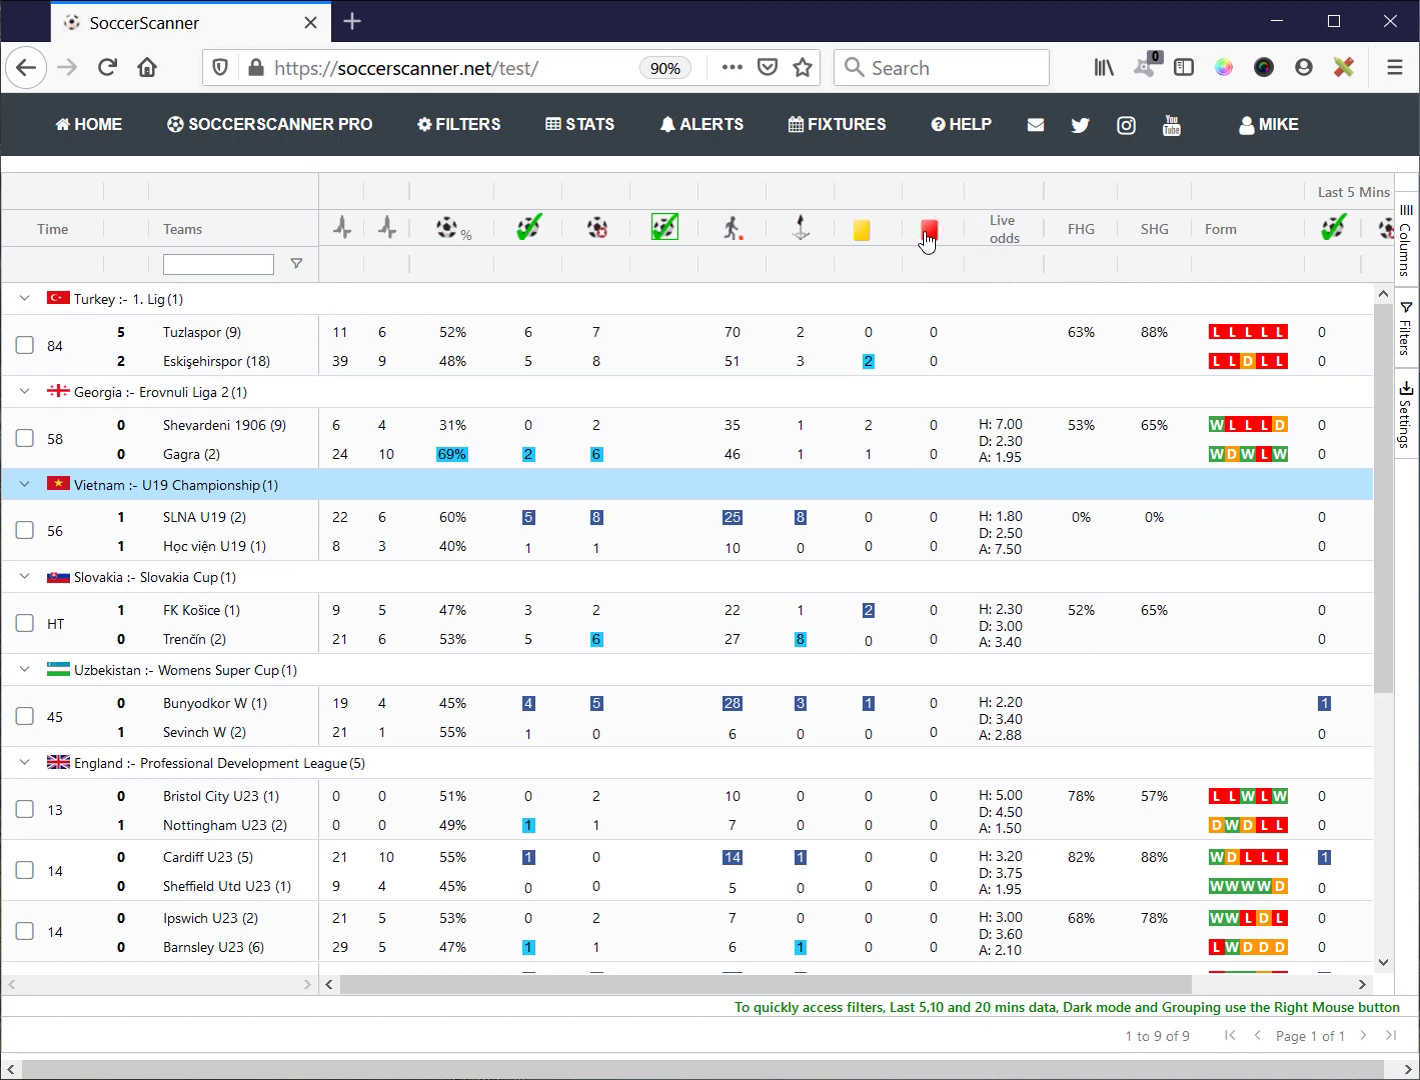
drag(916, 241, 458, 241)
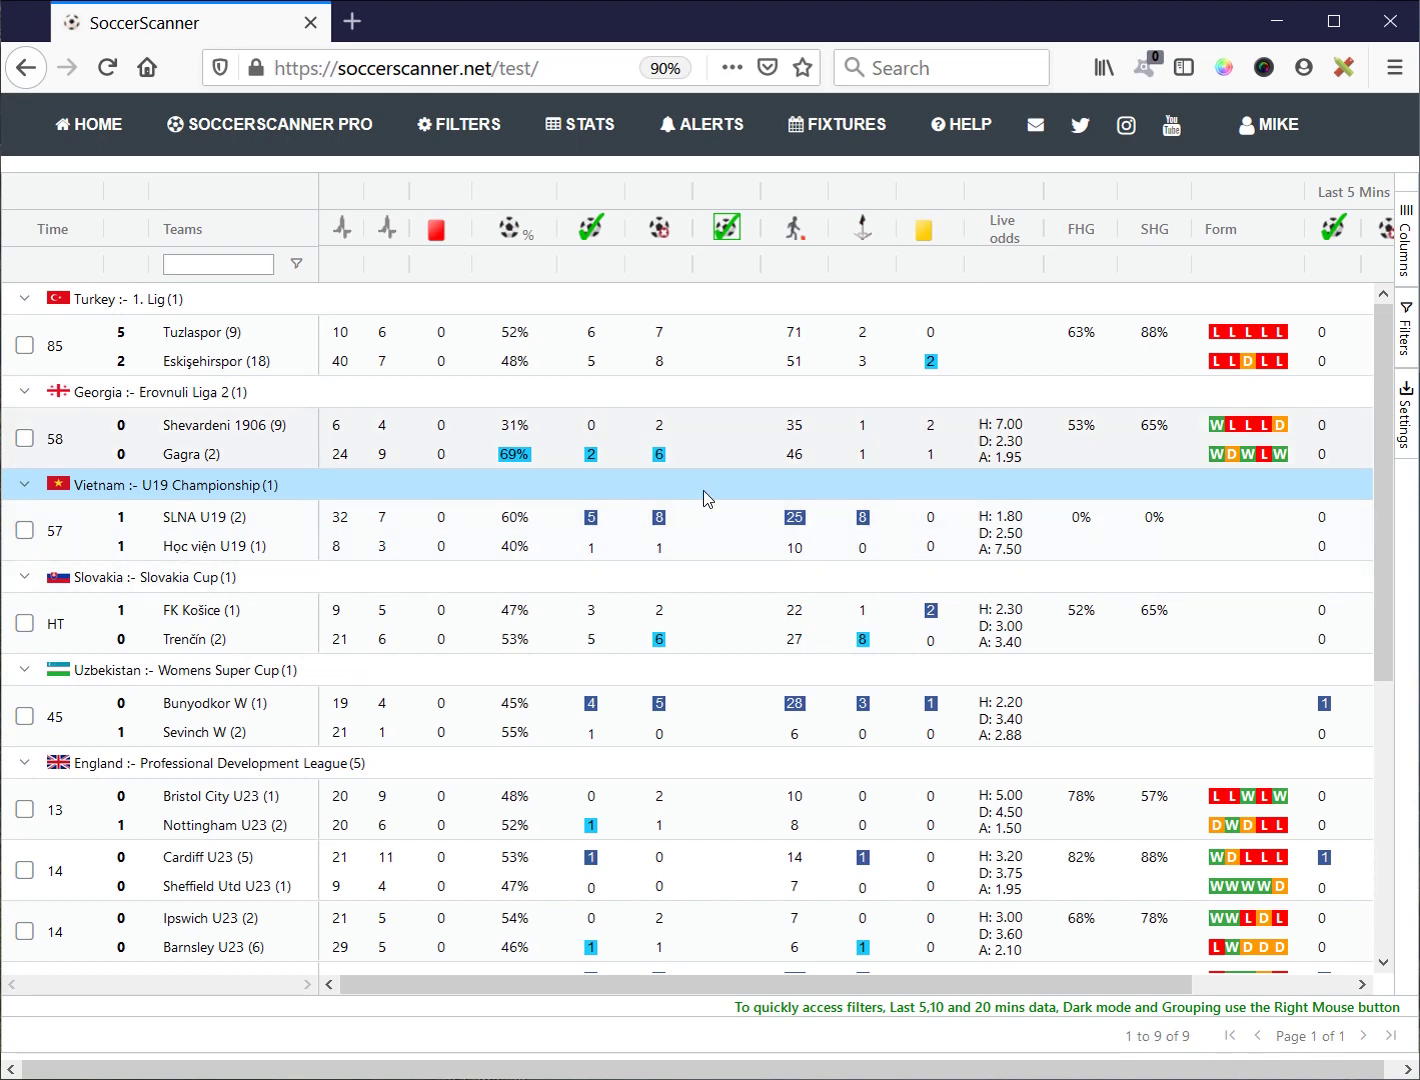
drag(600, 233, 609, 233)
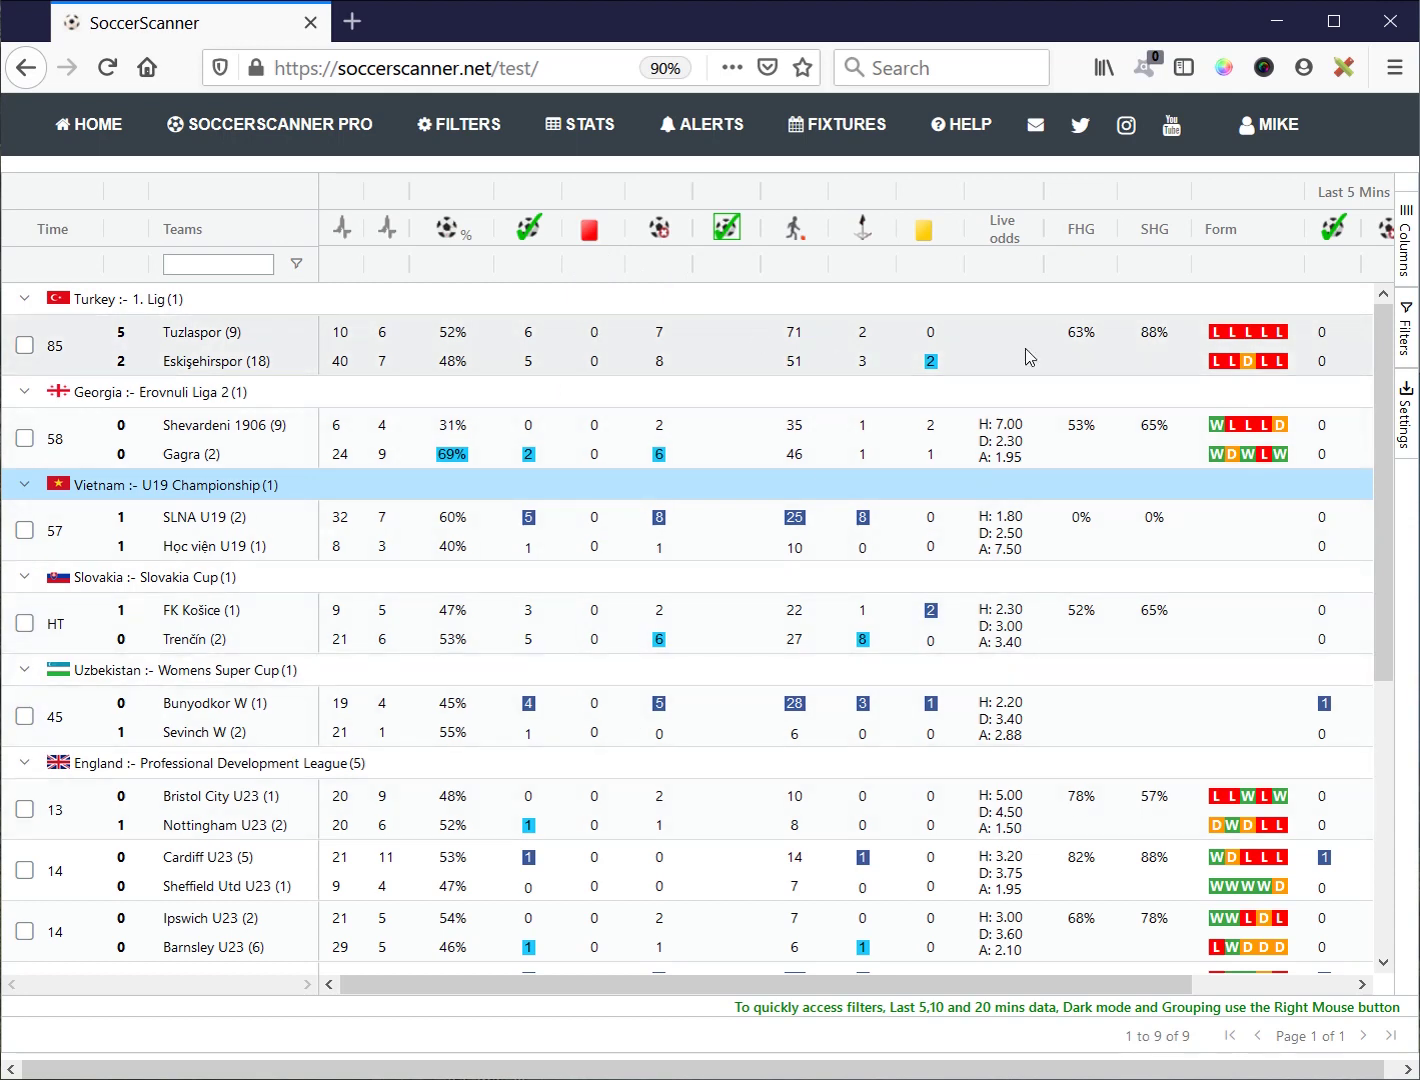
Step: Reset the match grid's column settings and close the settings pane
click(1408, 430)
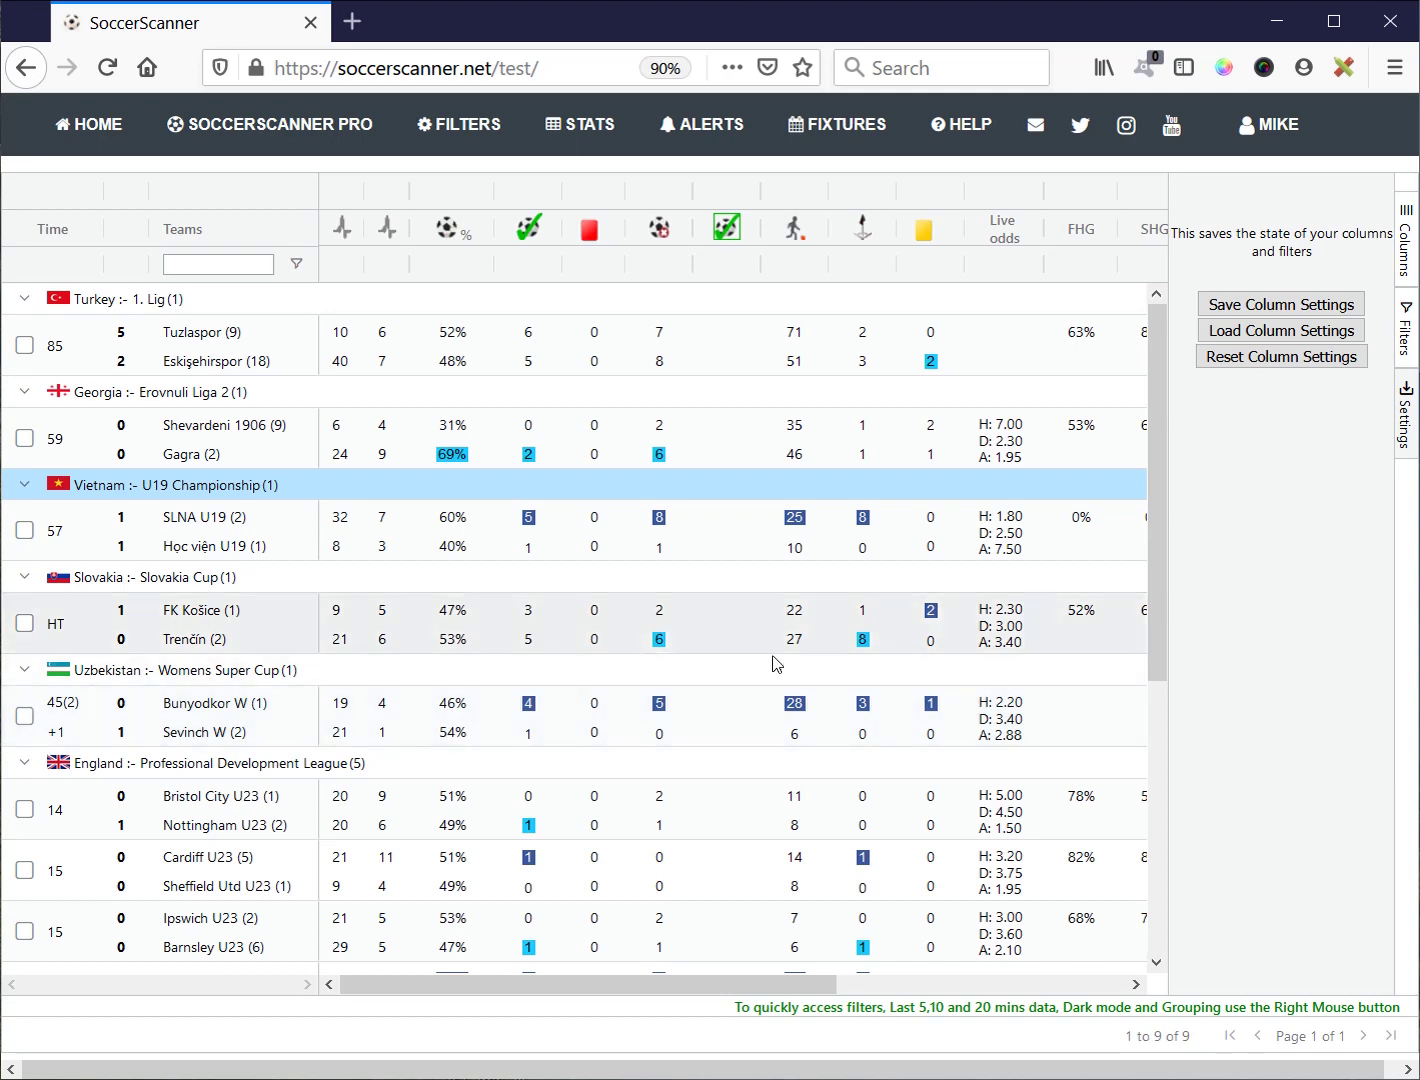
click(1263, 359)
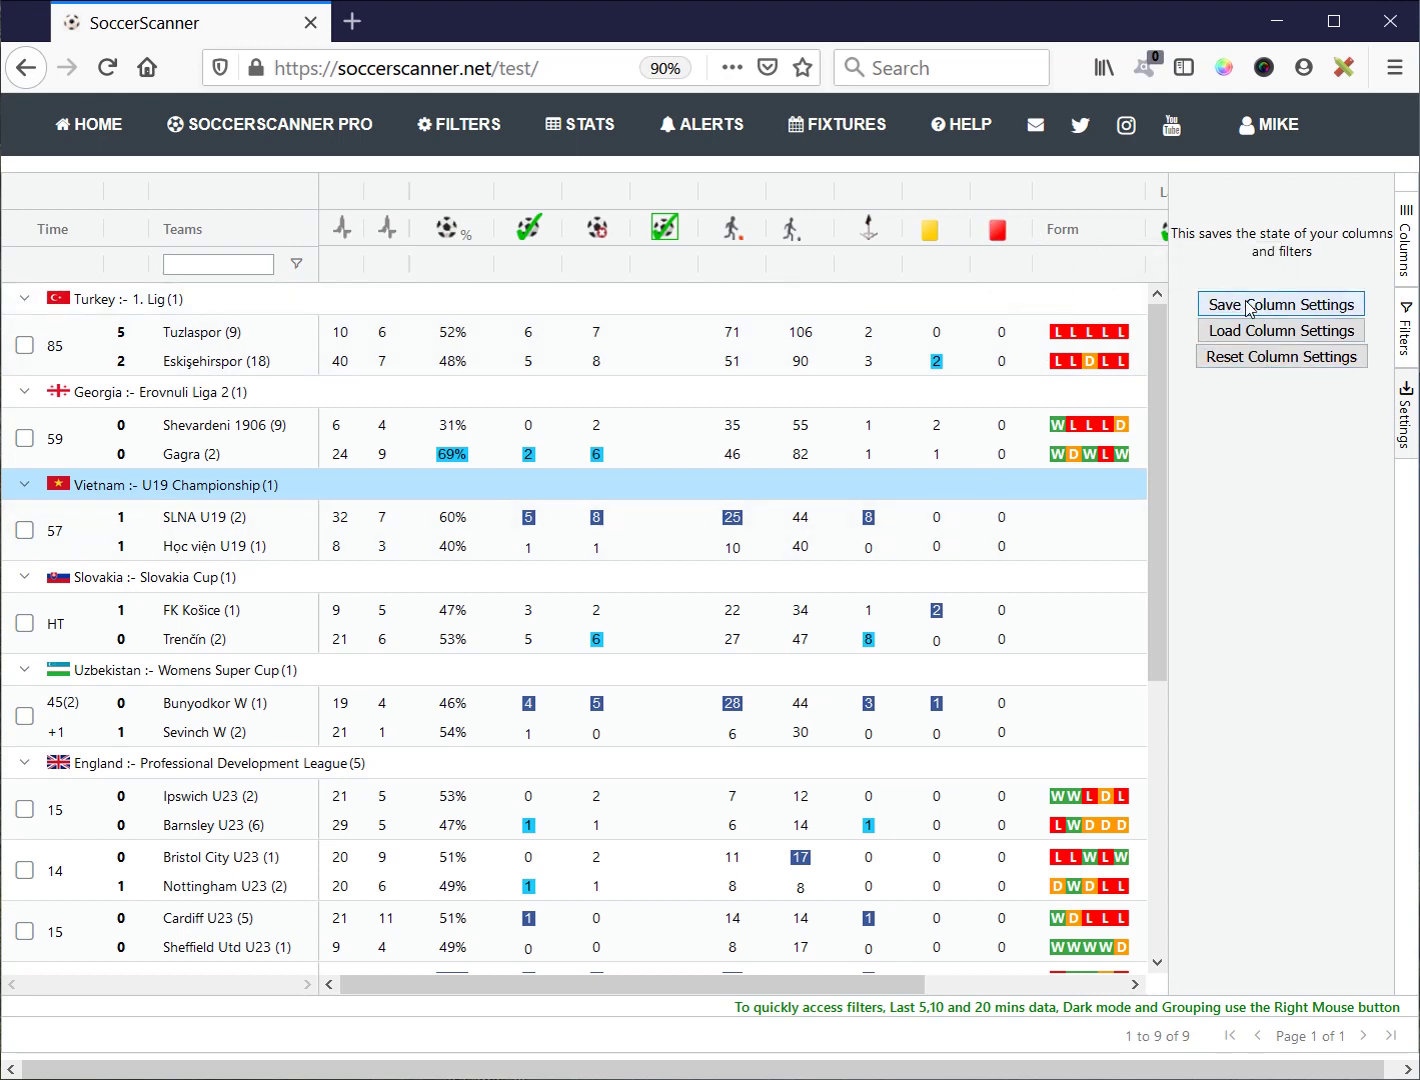
click(1407, 424)
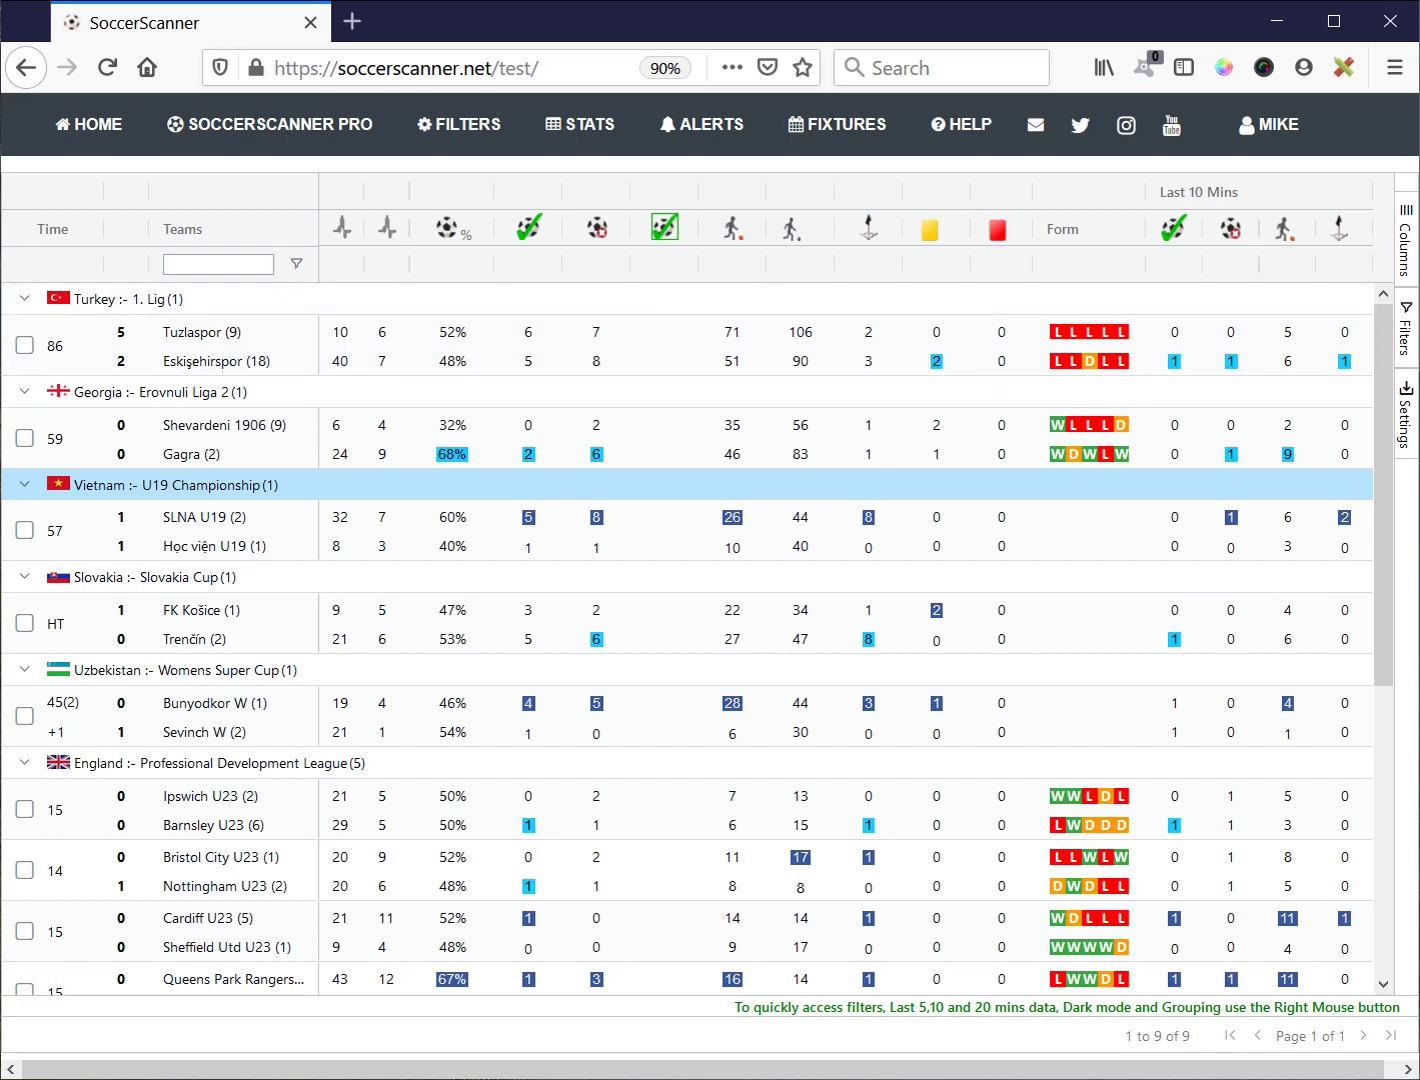
Step: Show the Ave % Of A FHG column in the reset match grid
click(1407, 270)
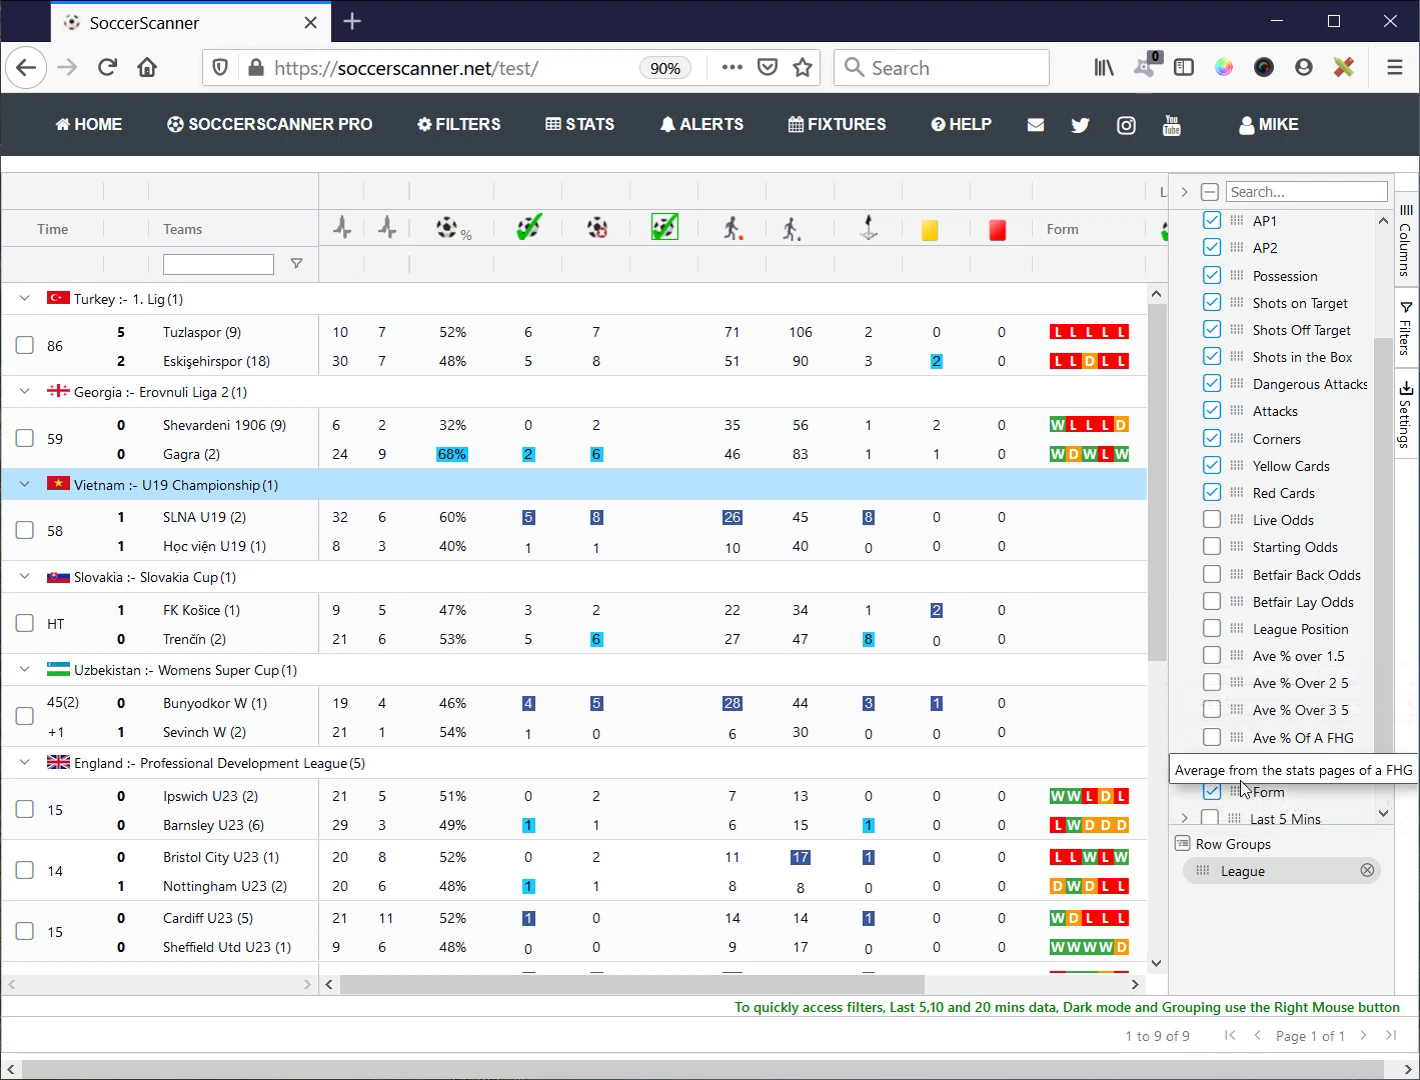
click(1211, 740)
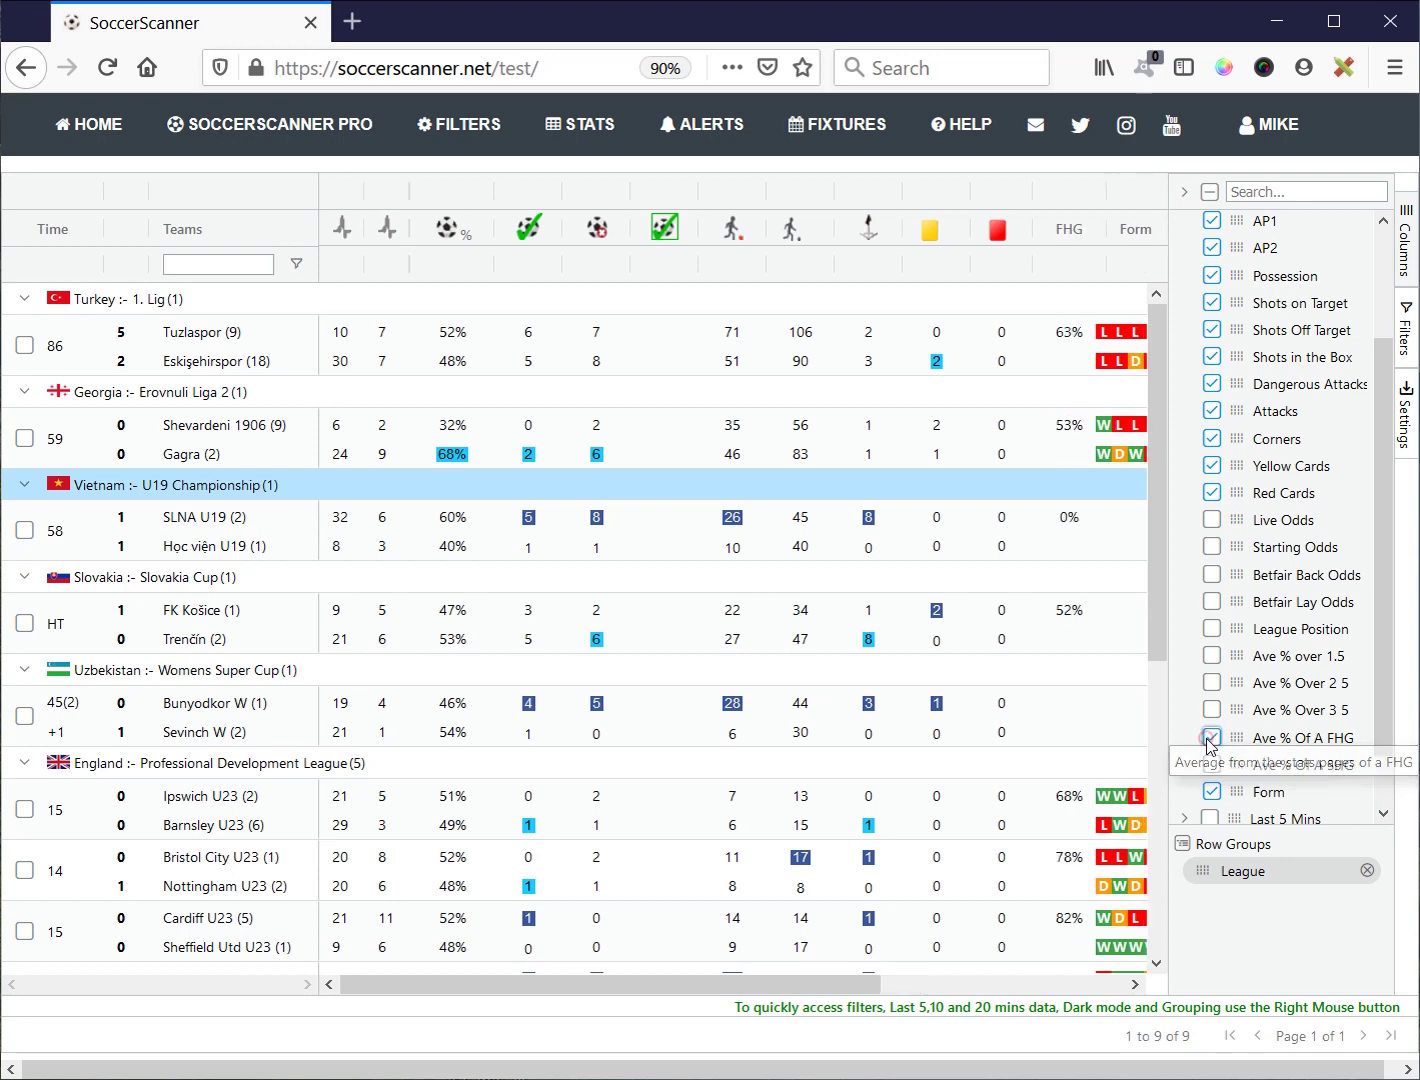
click(1405, 277)
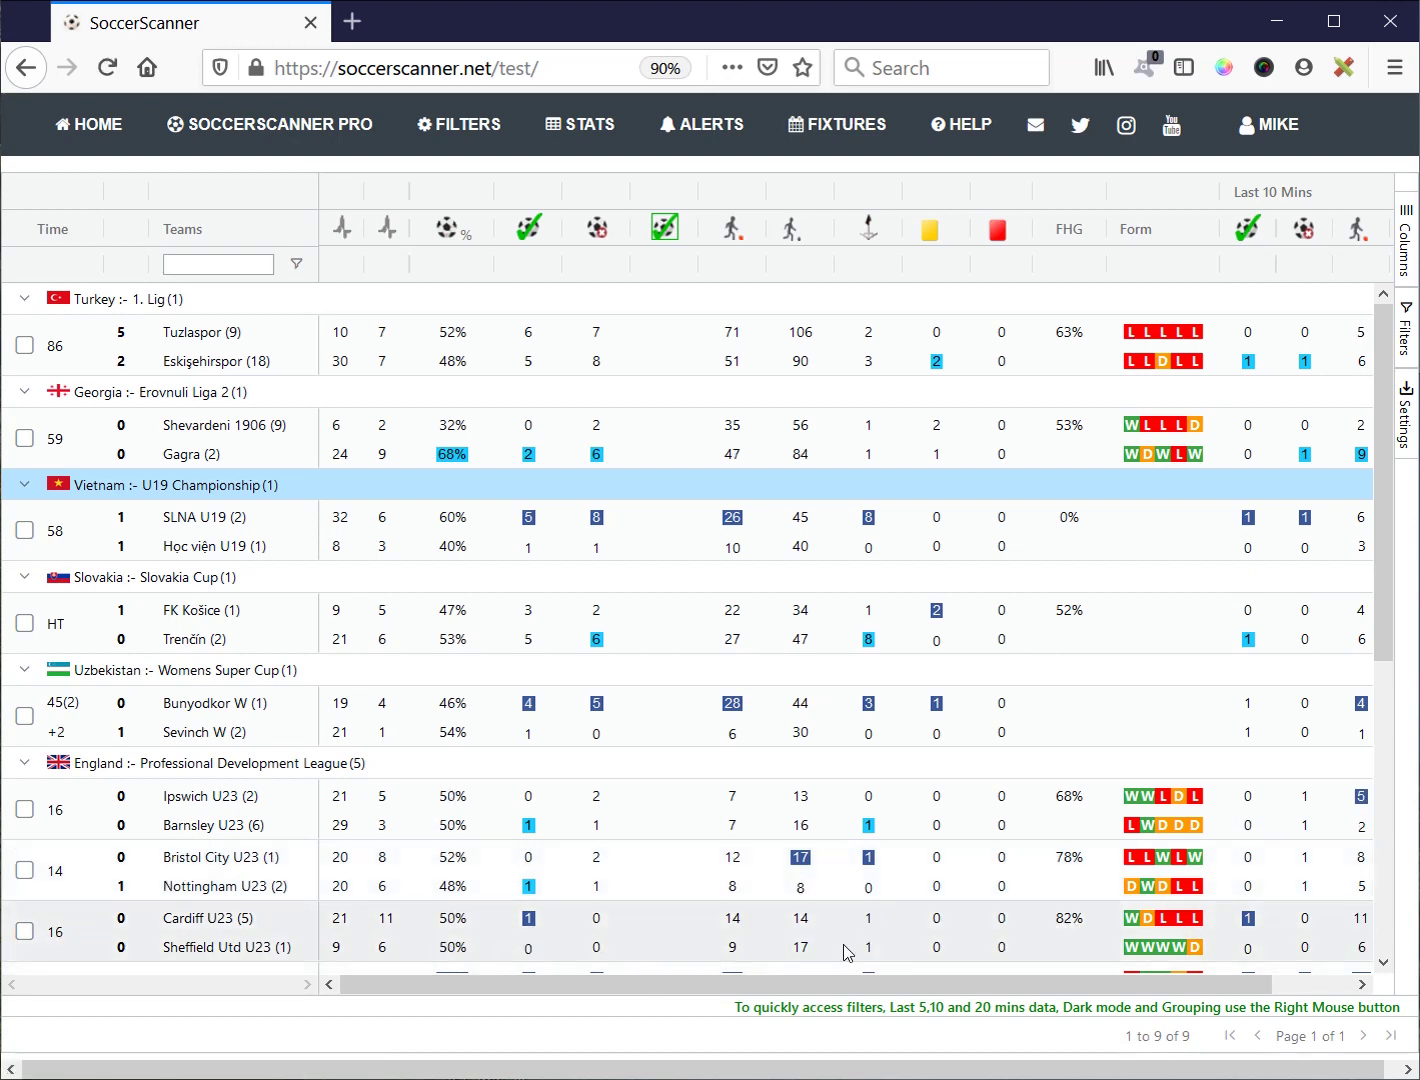
Step: Show the AP1 Graph column and view the Attacking Pressure chart of the Tuzlaspor v Eskişehirspor match
click(338, 944)
click(1407, 265)
scroll(1290, 485, up, 1)
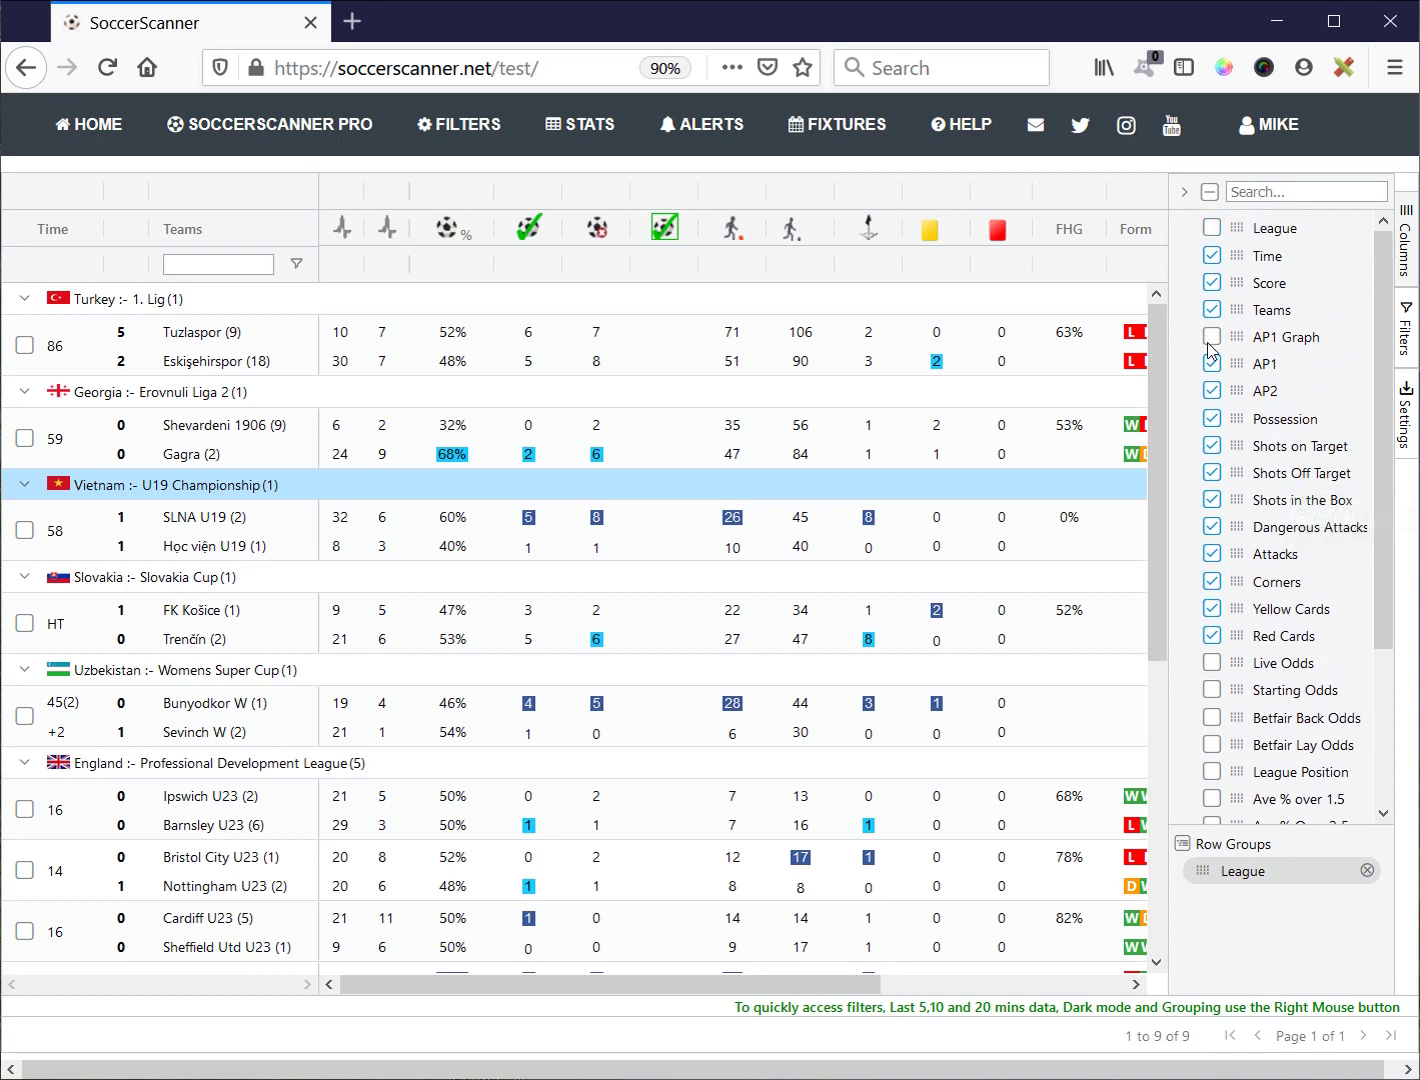
mouse_move(350, 368)
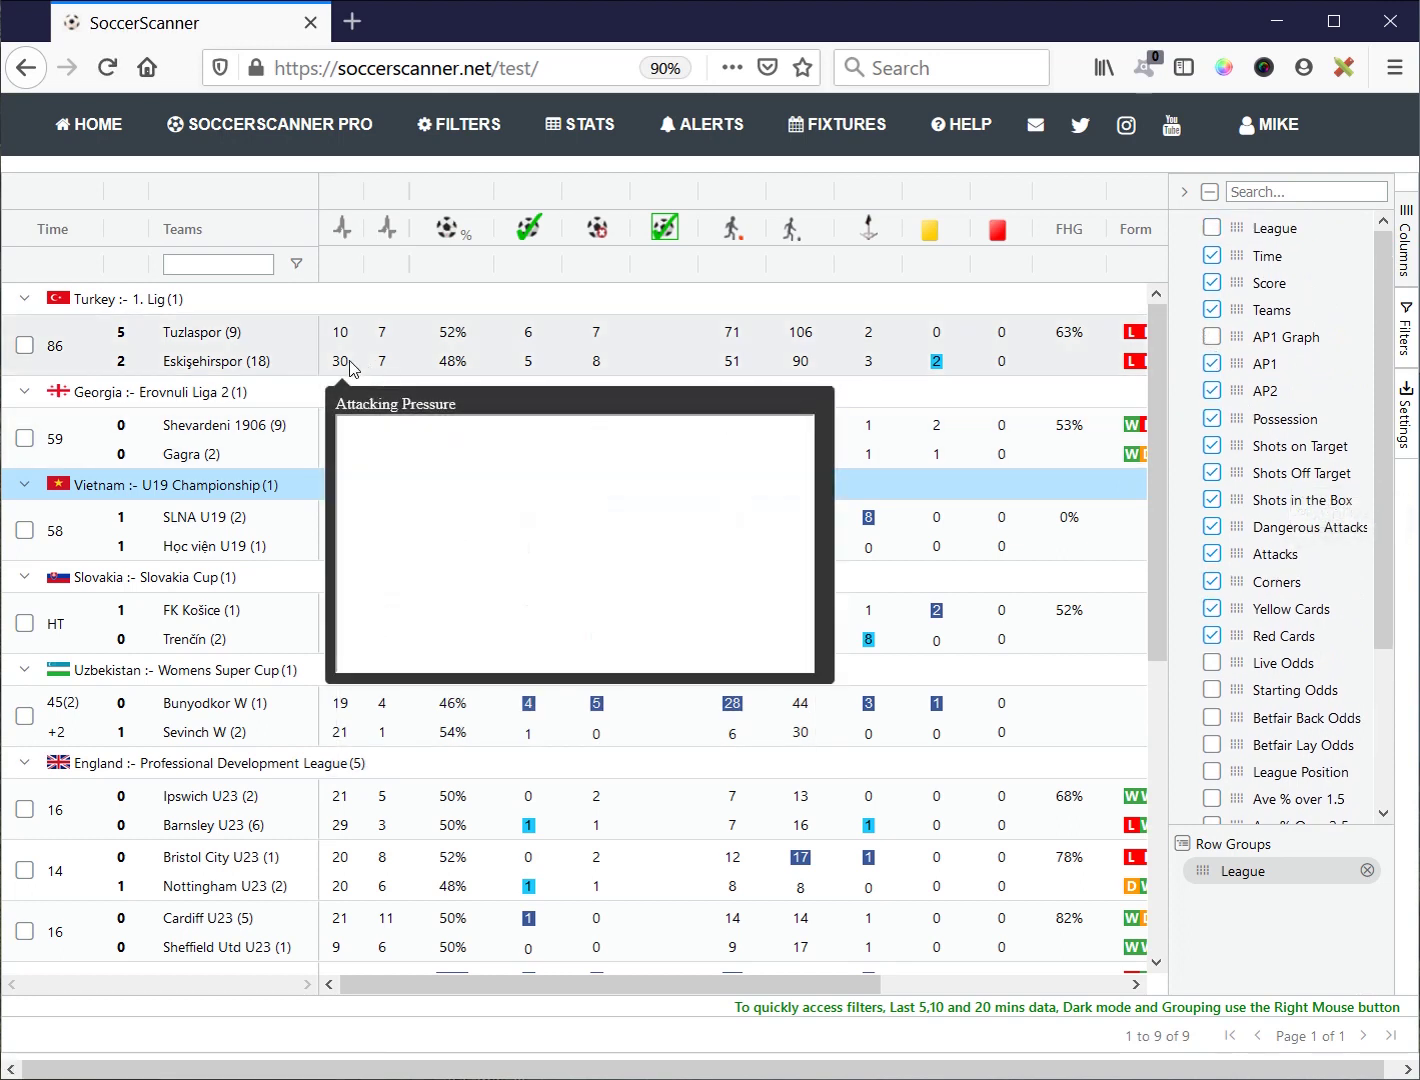
click(1212, 343)
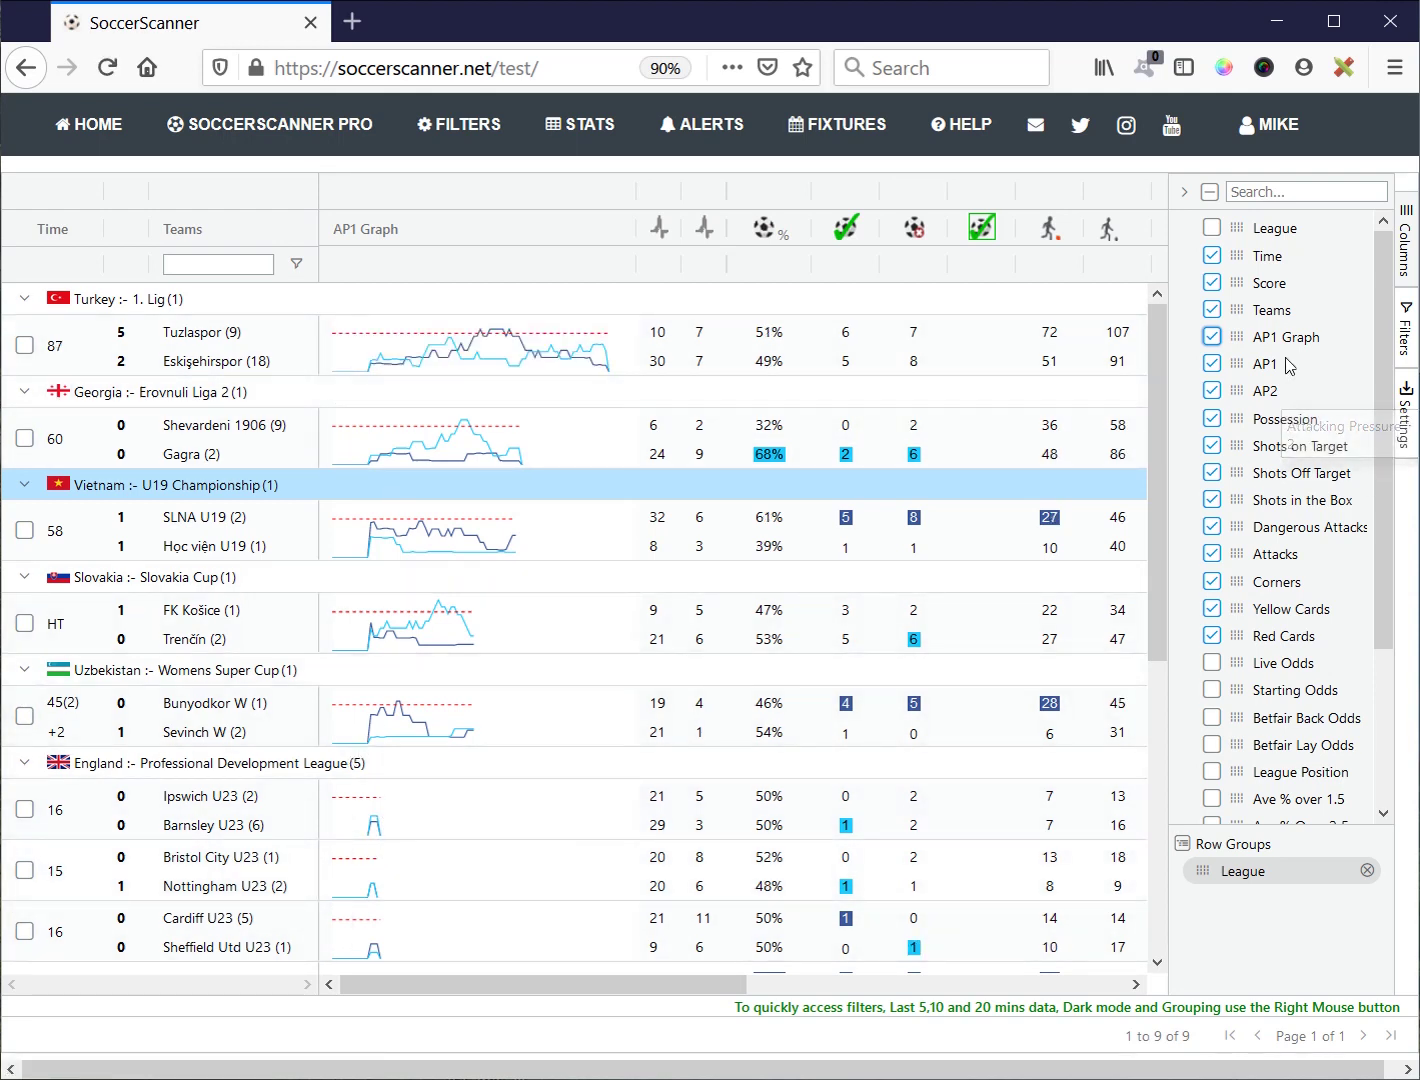
key(F5)
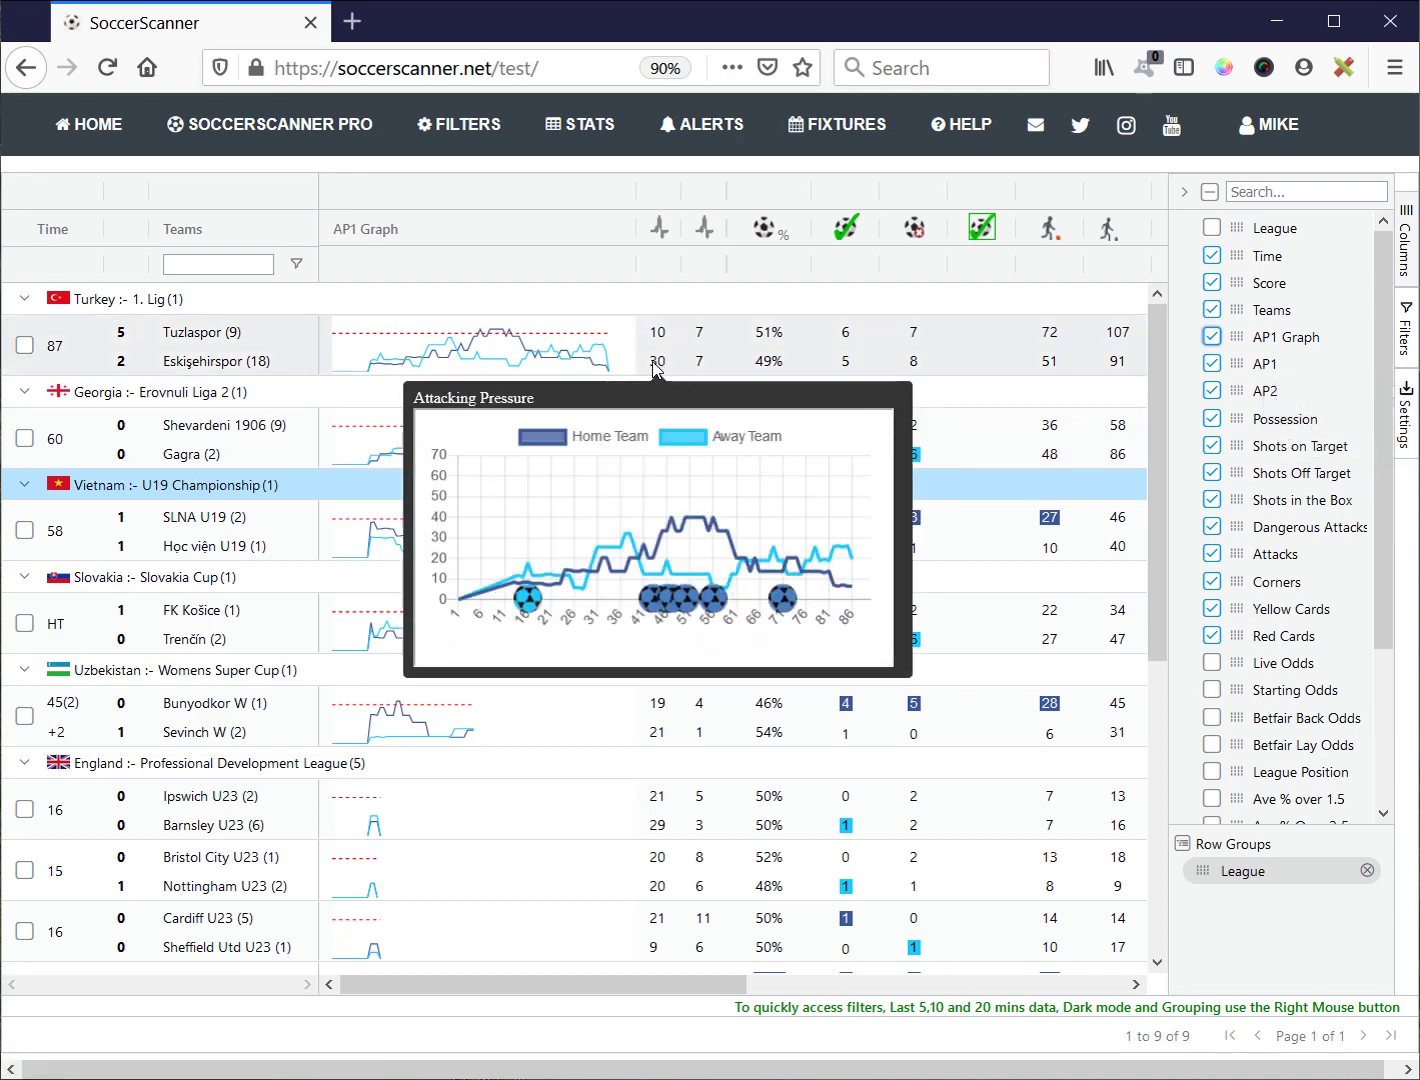
Step: Hide the AP1 and AP2 columns from the match grid
click(1211, 367)
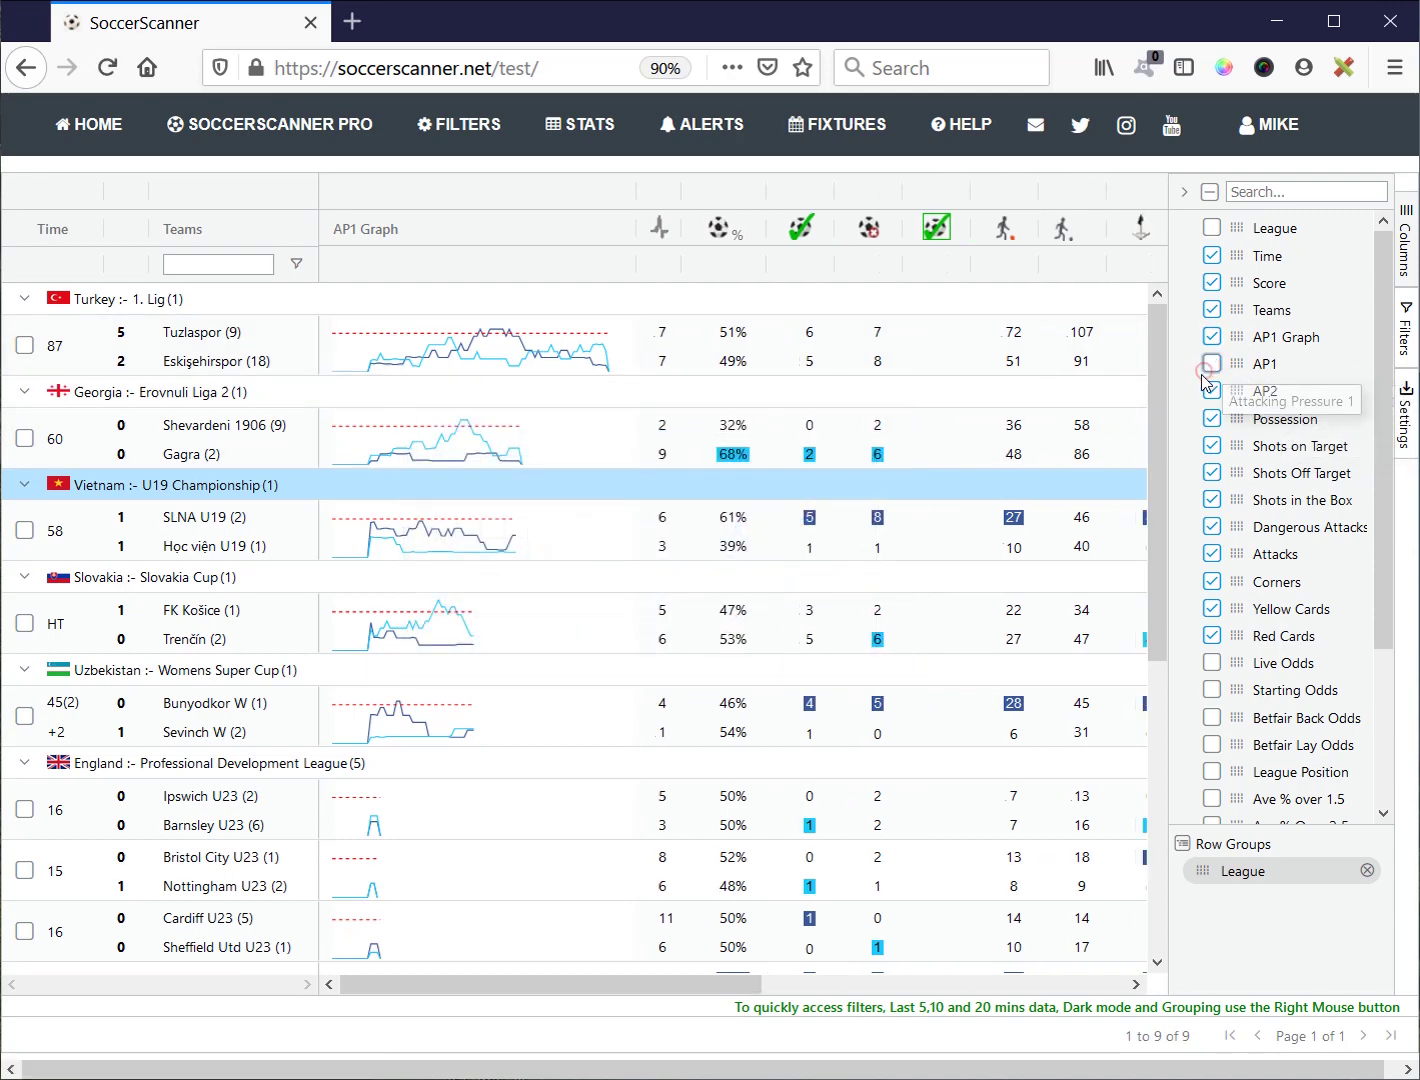
click(1209, 394)
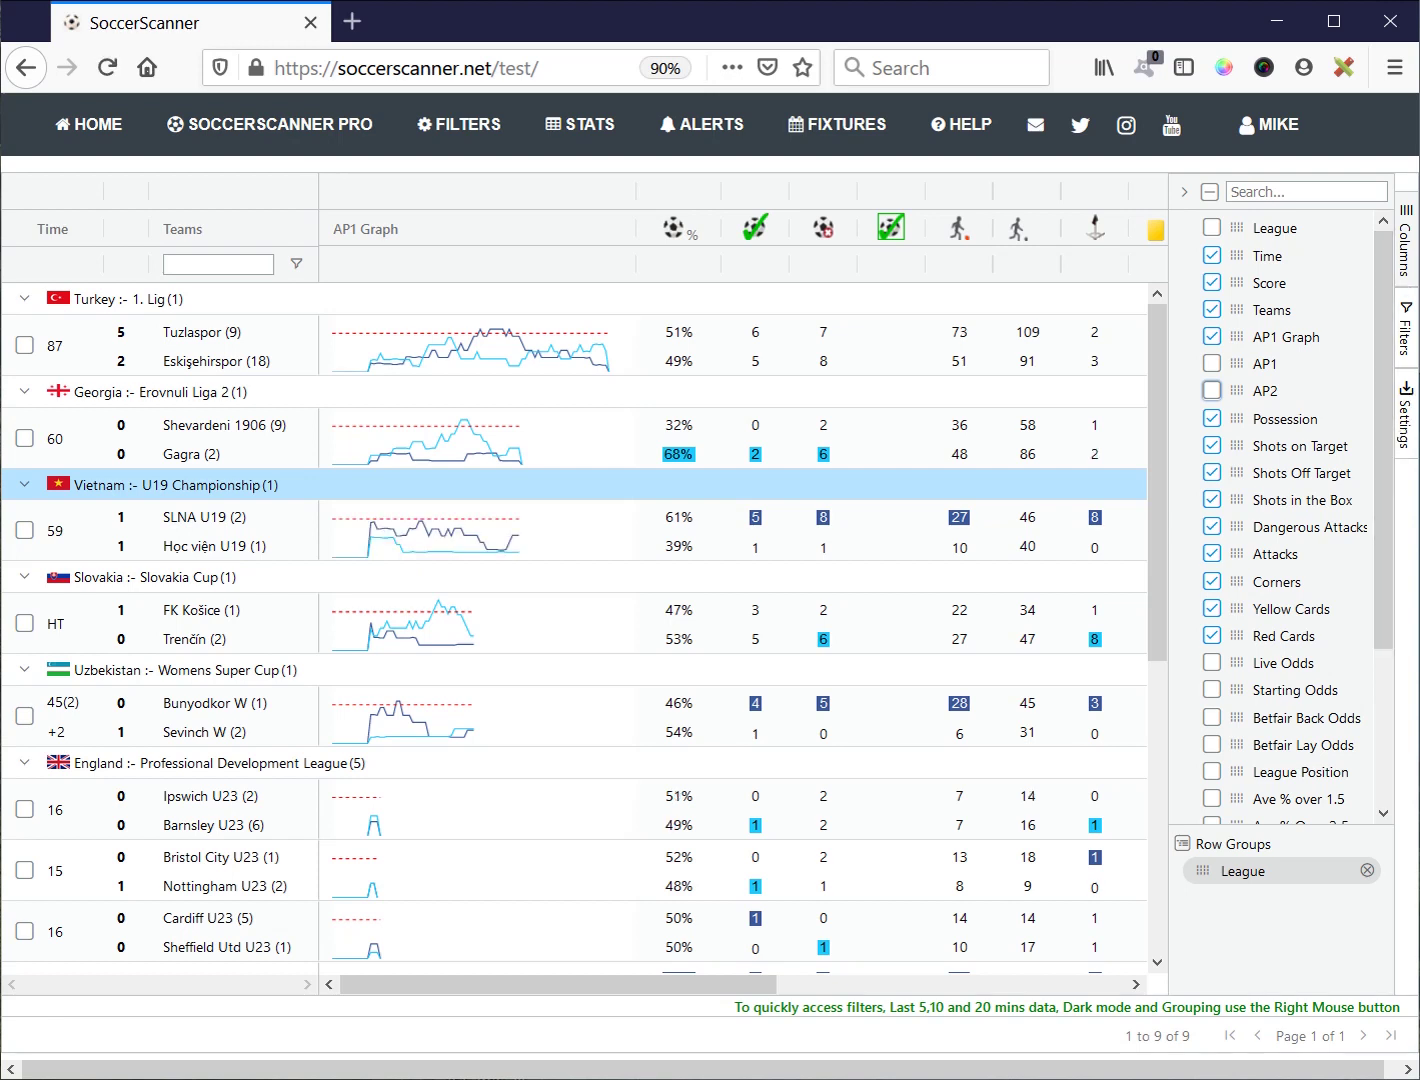
click(1404, 262)
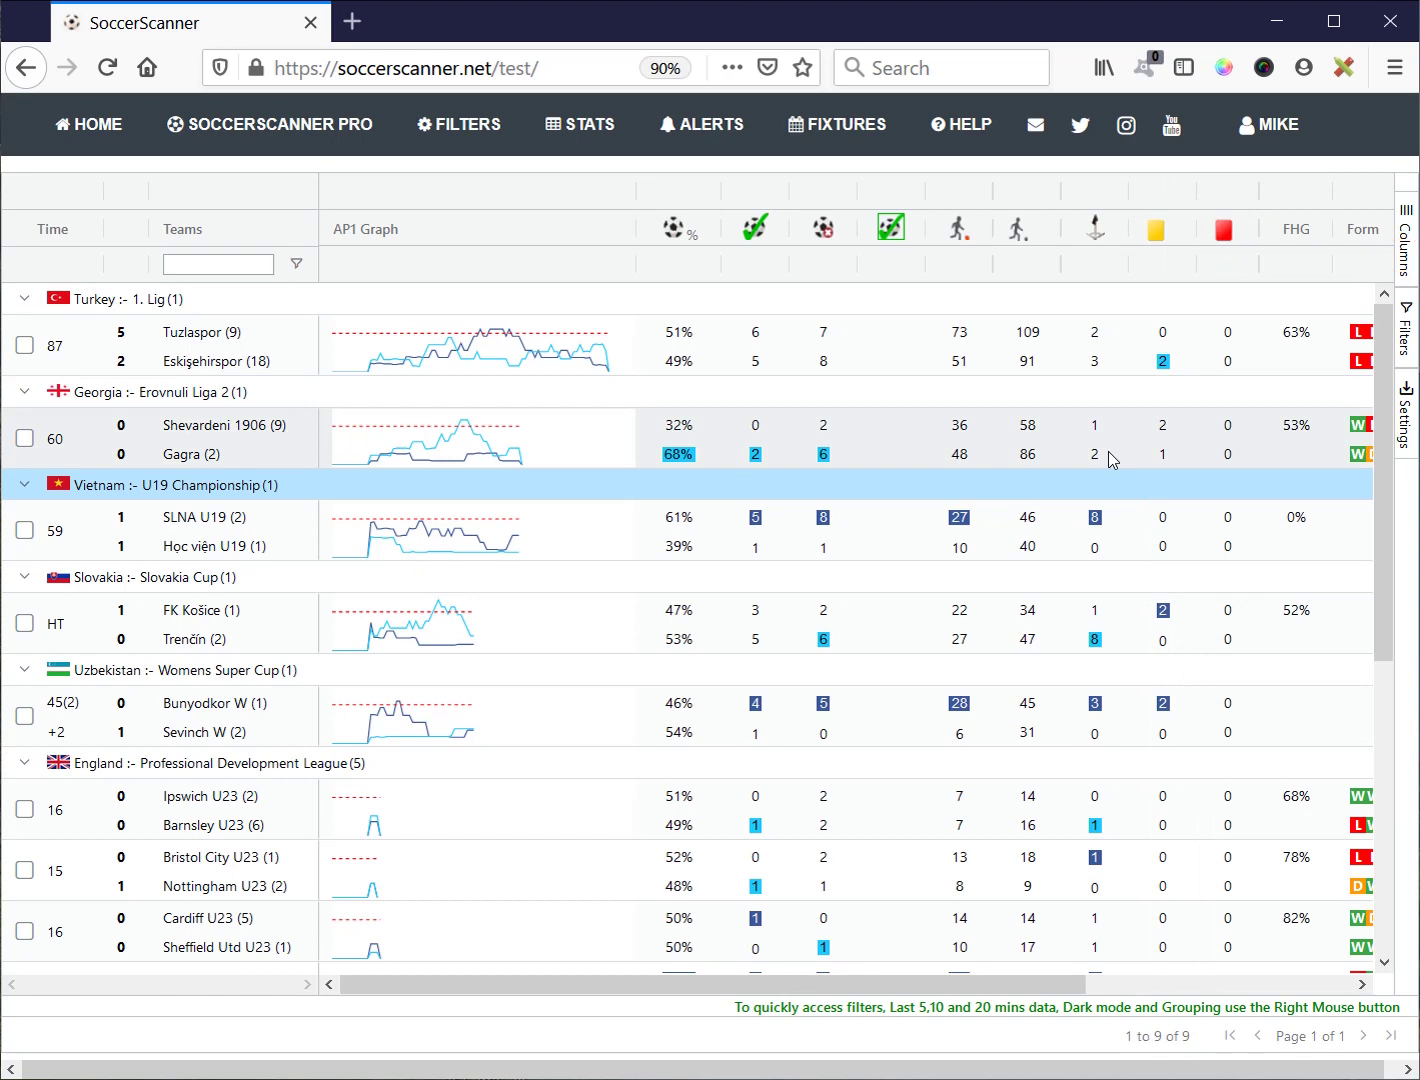
Step: Hide the AP1 Graph column from the match grid
click(1403, 262)
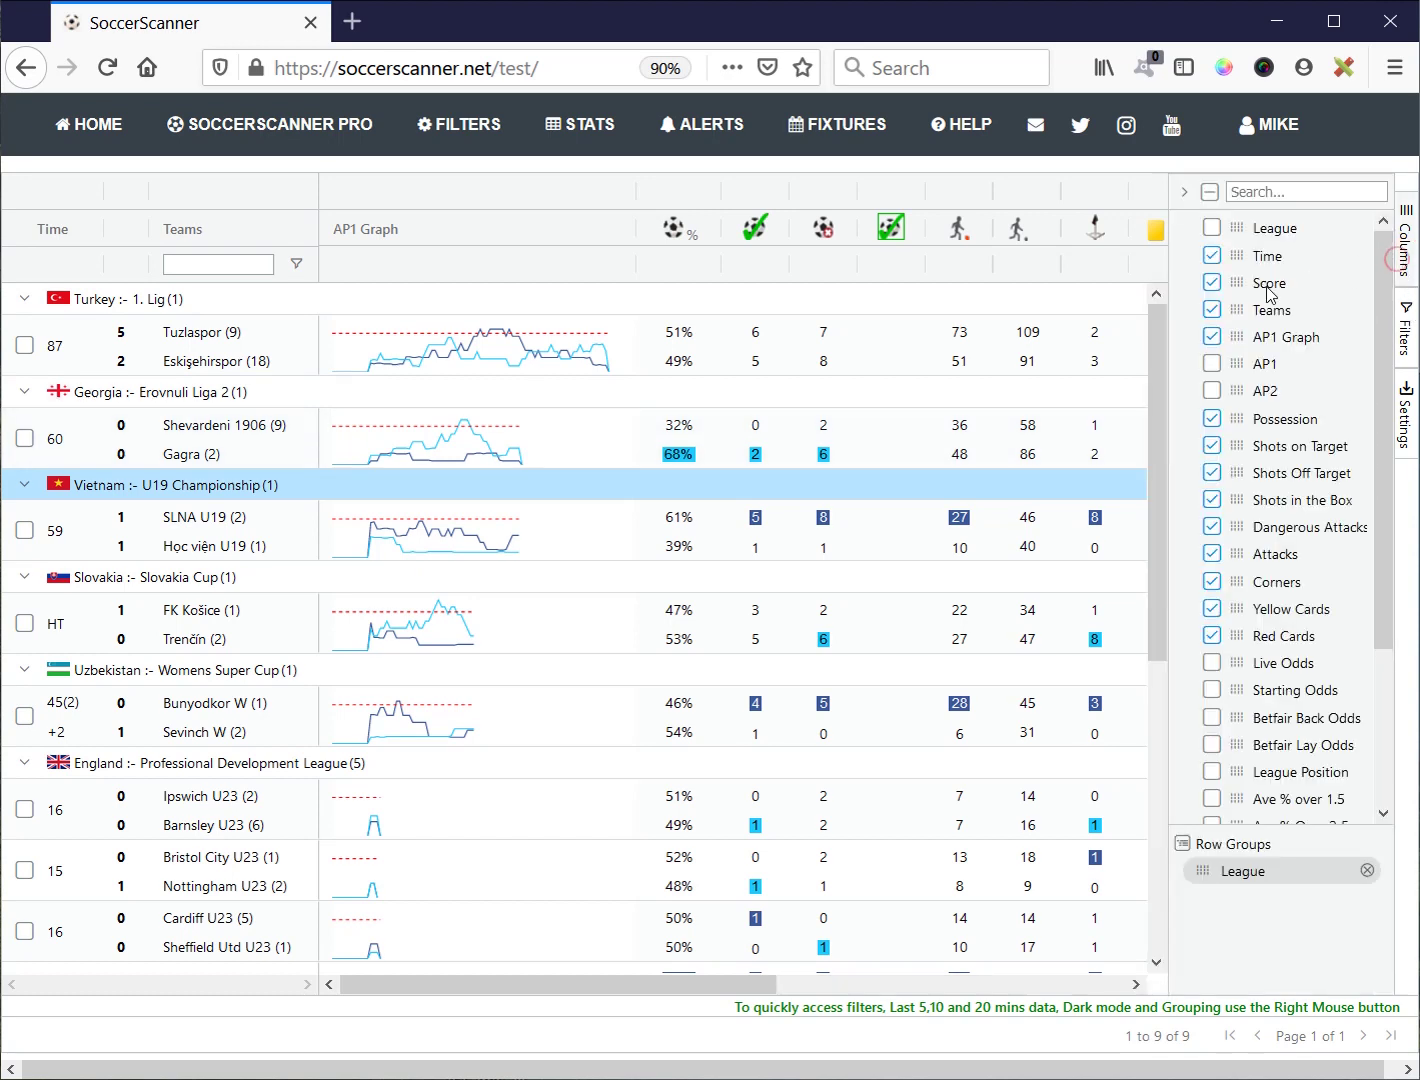
click(1212, 336)
click(1403, 262)
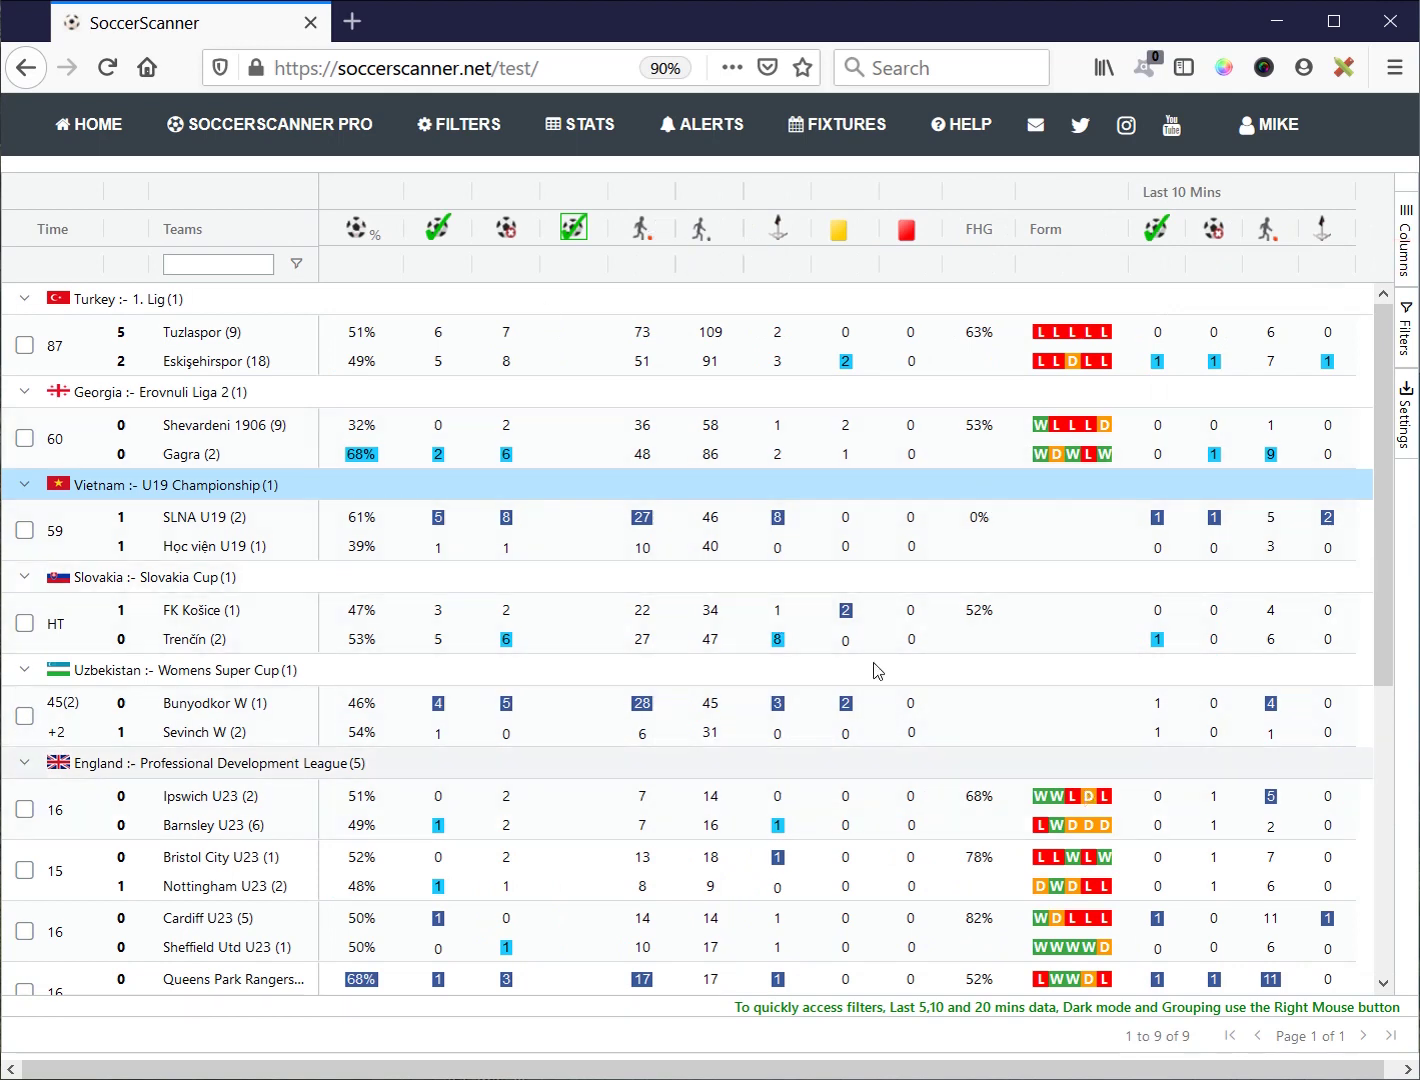
Step: Remove the league grouping from the match grid so that its matches can be sorted
mouse_move(458, 125)
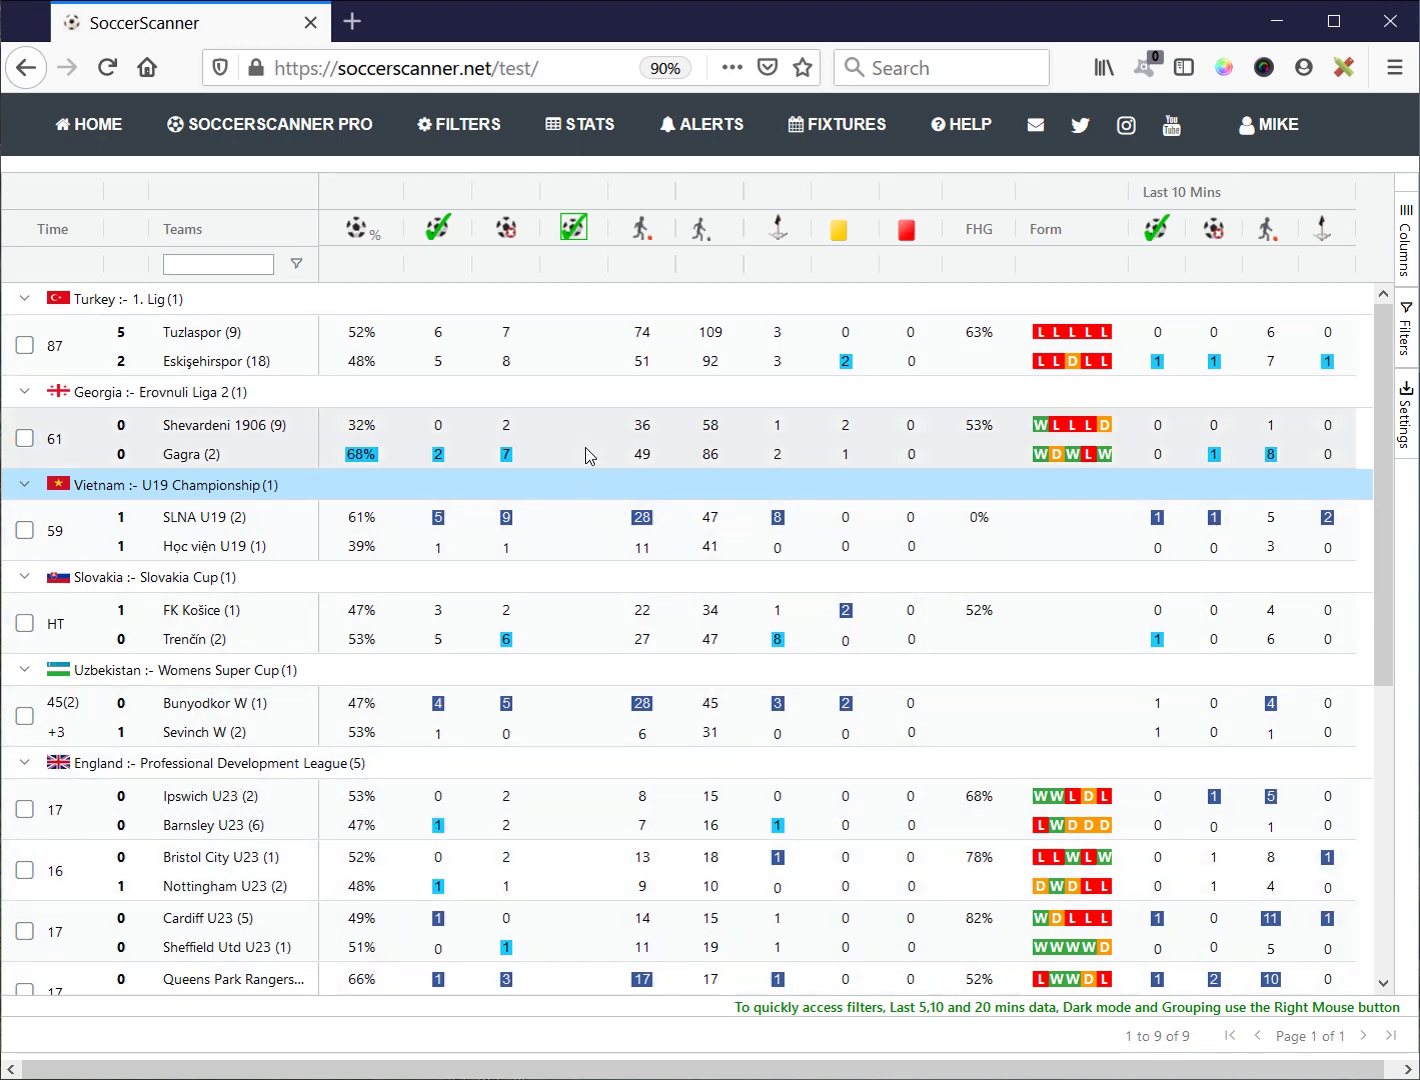
right_click(587, 455)
mouse_move(627, 570)
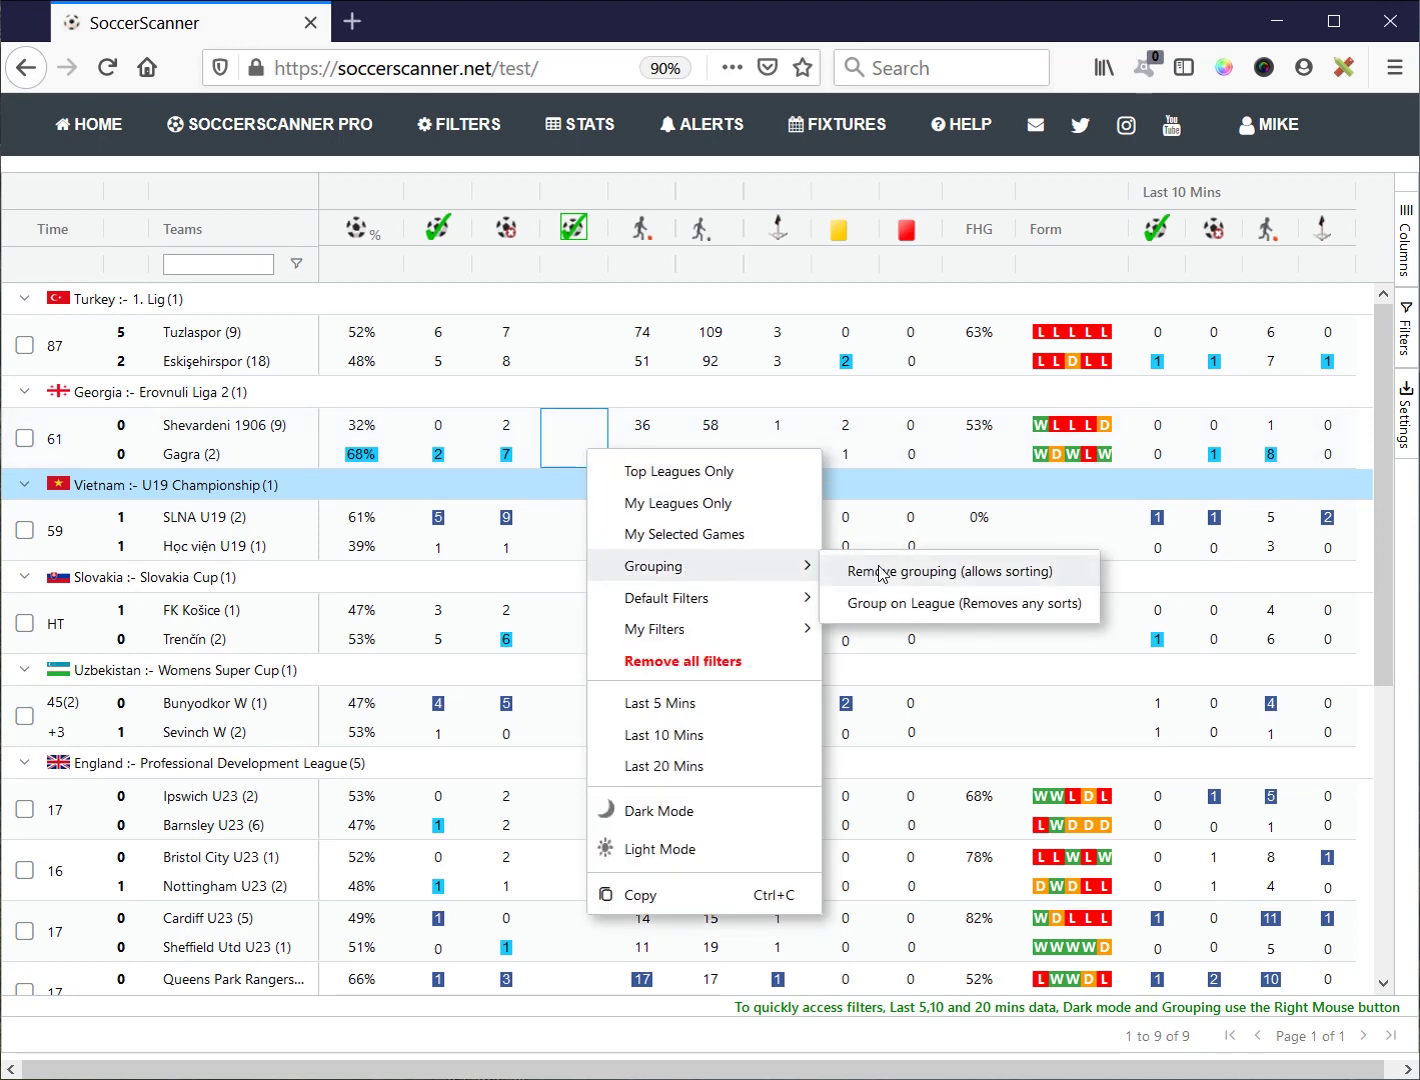
click(989, 573)
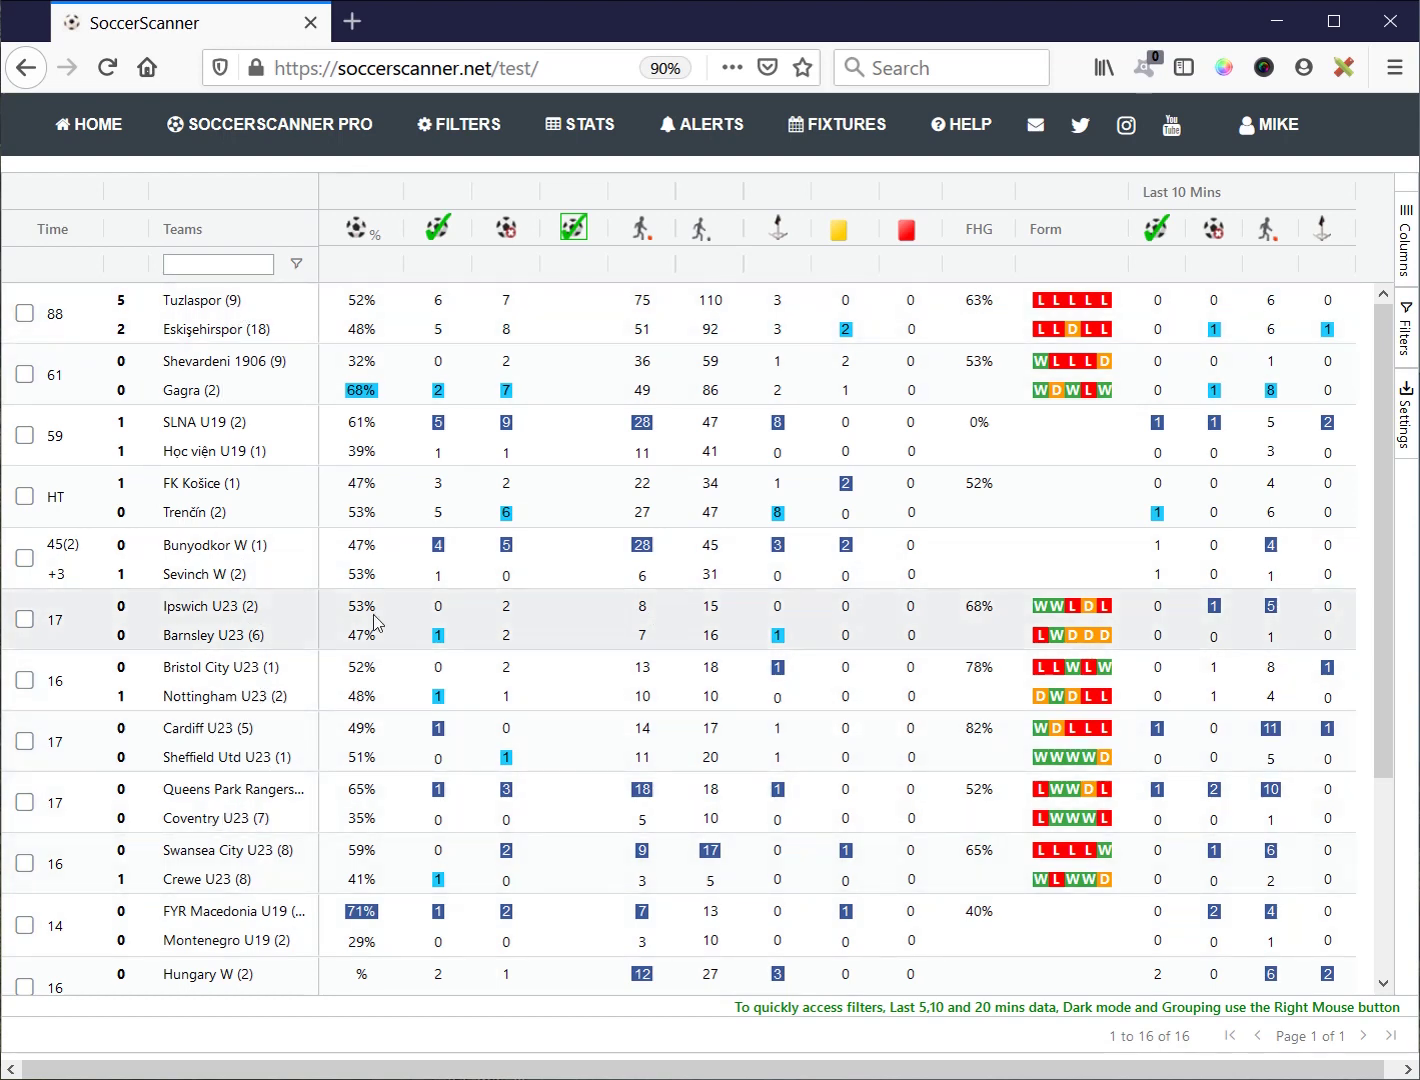
Step: Show the League column in the ungrouped match grid
click(1404, 245)
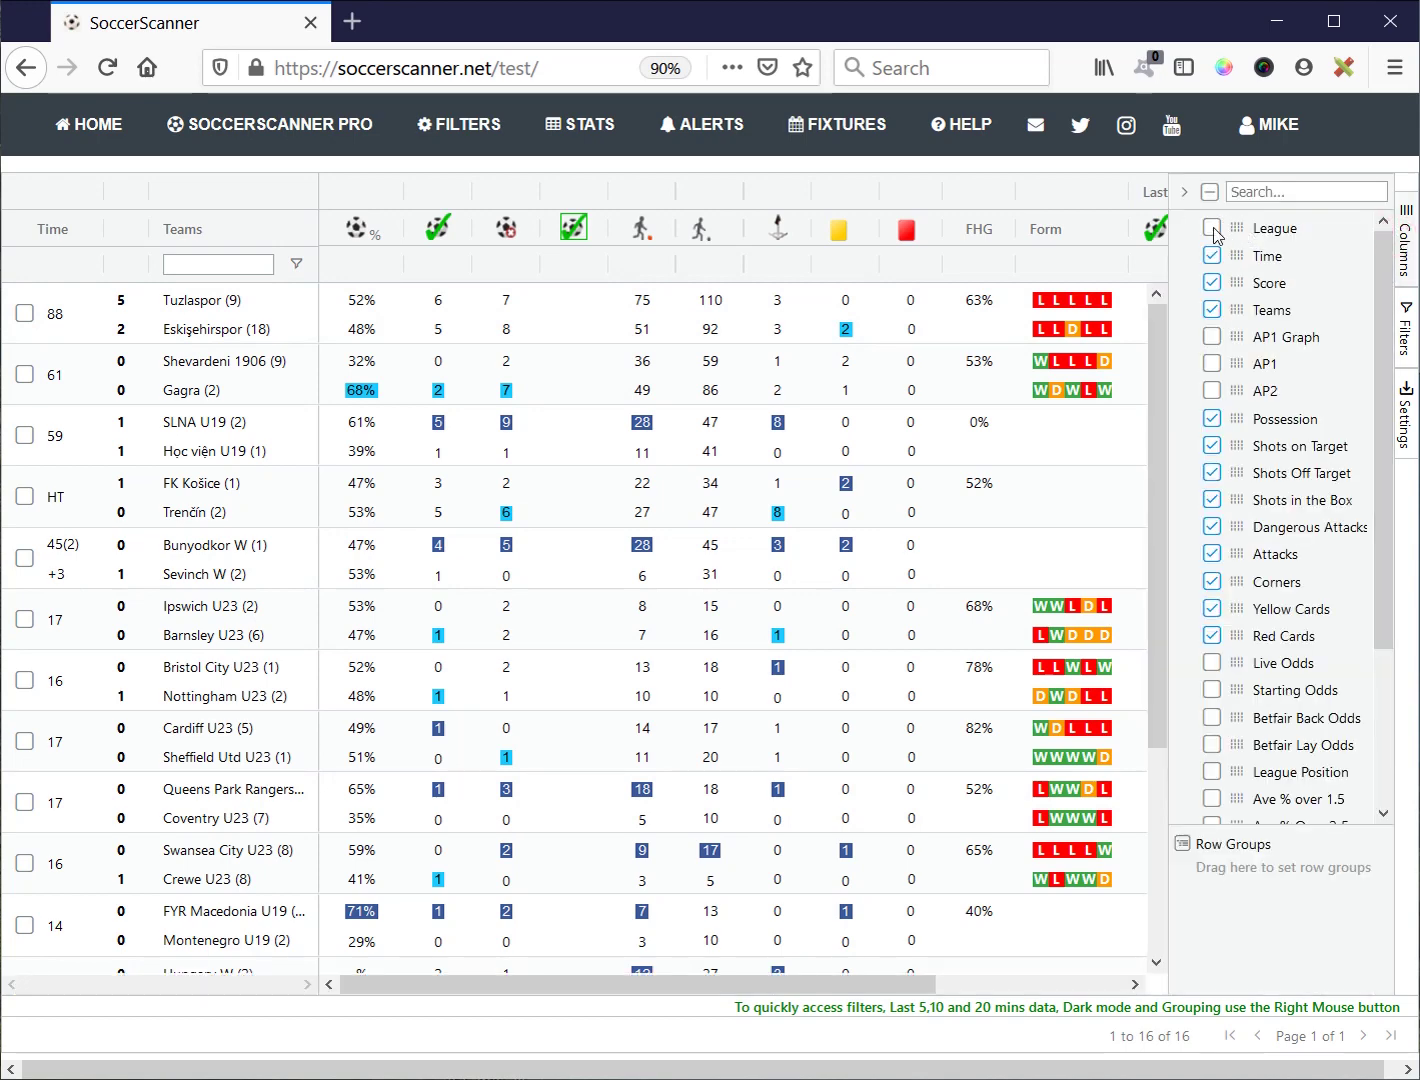
click(1212, 229)
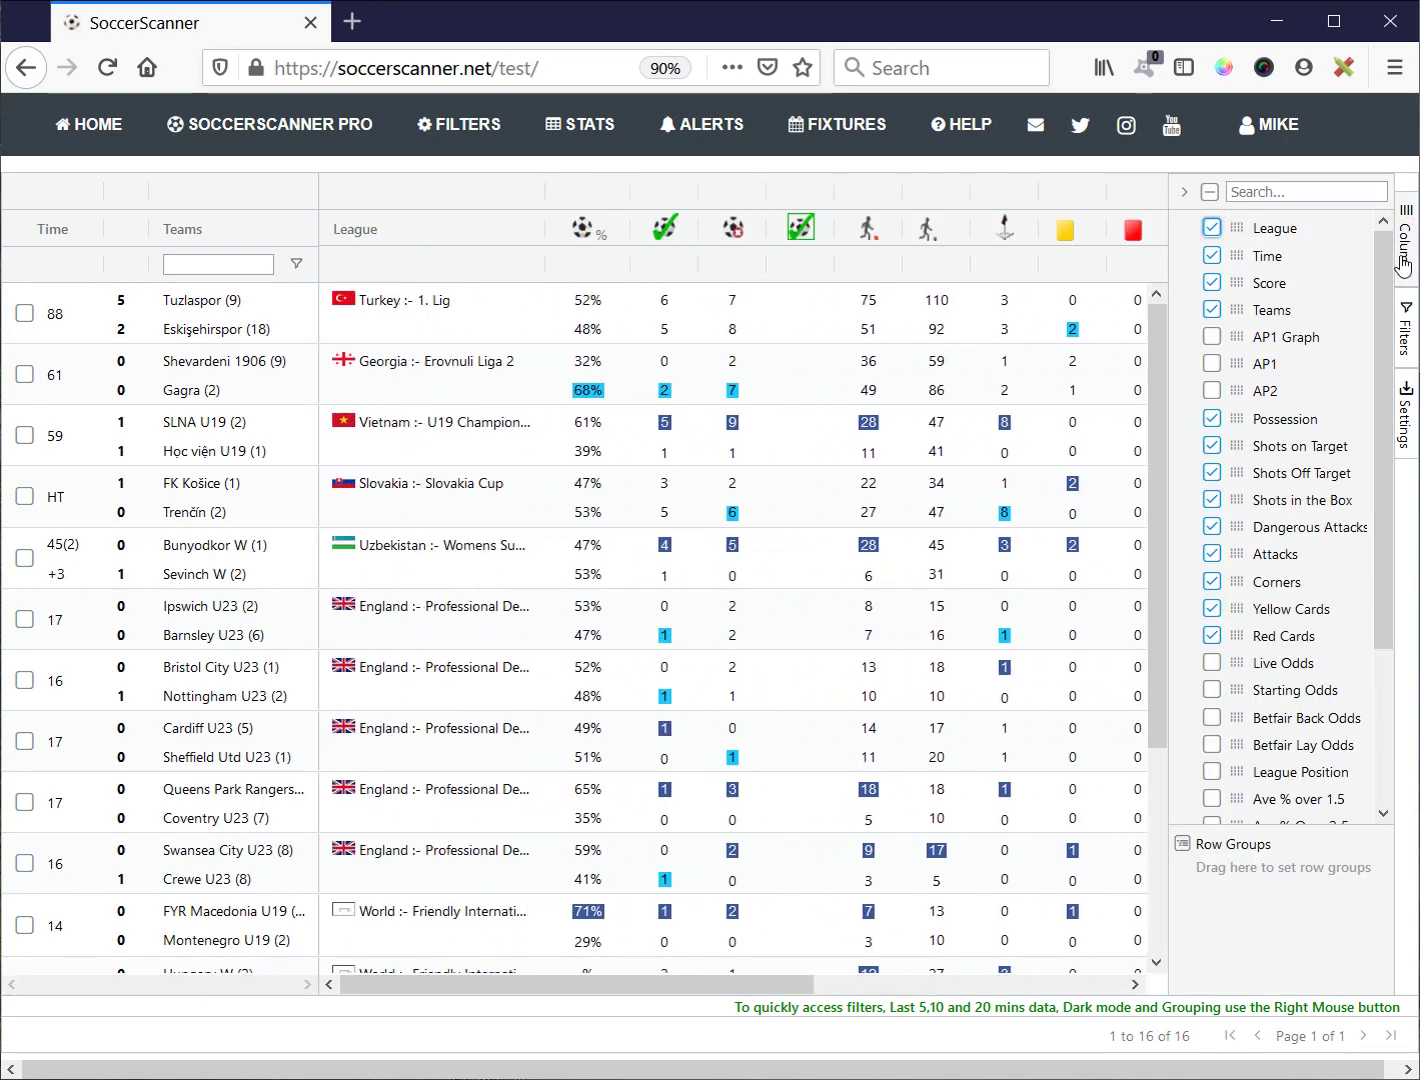
click(1405, 261)
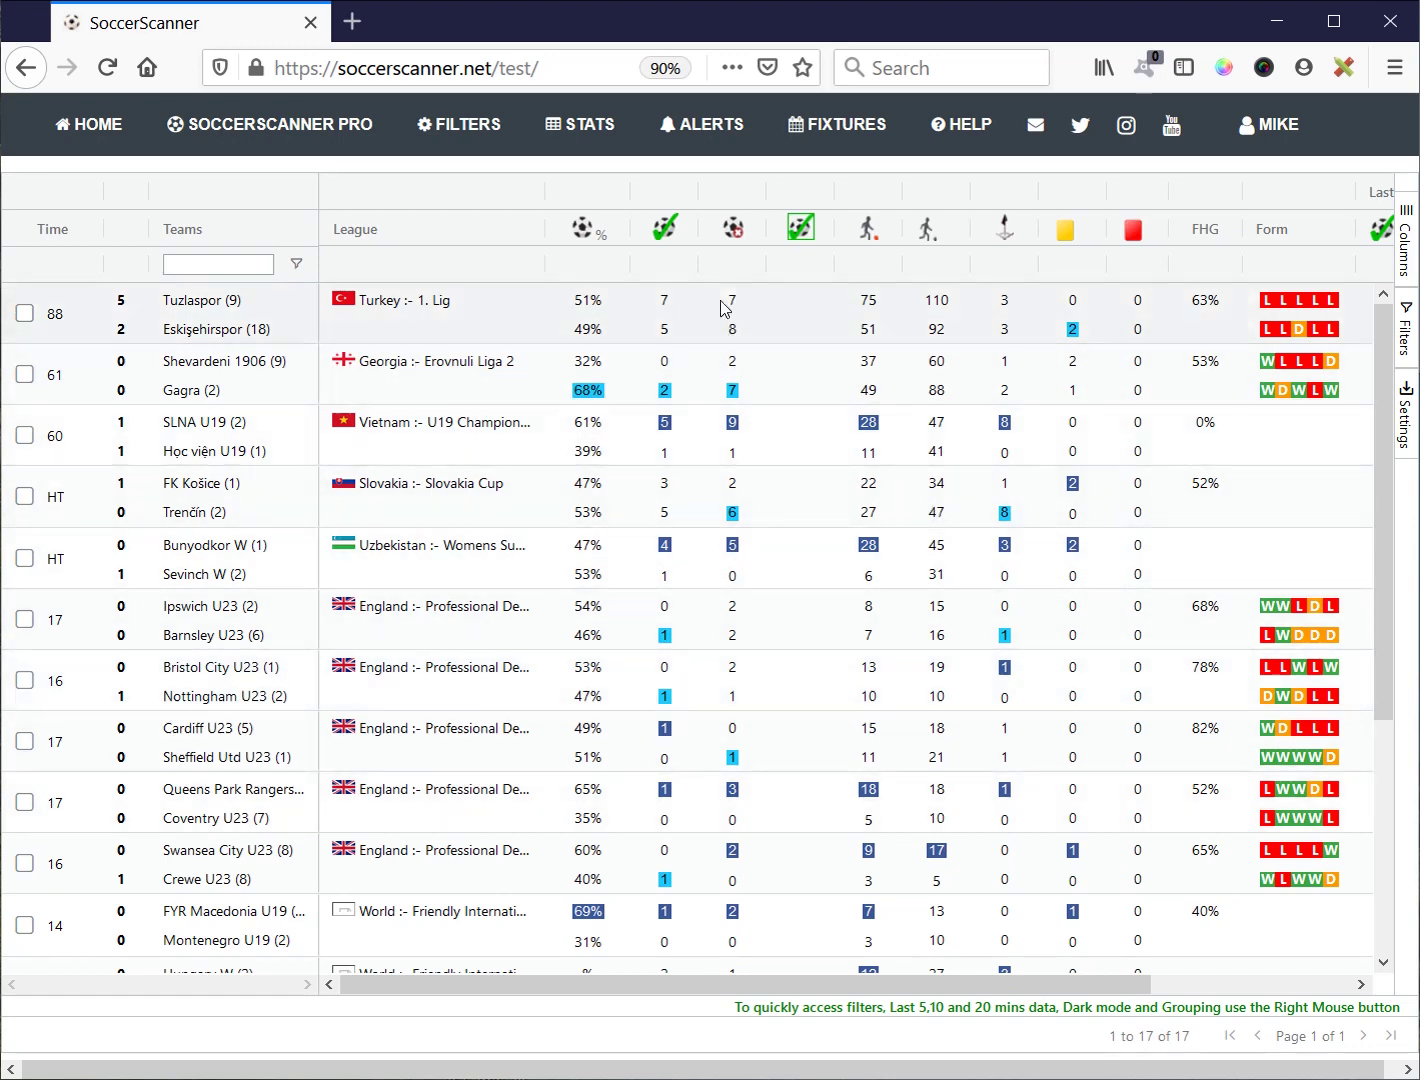
Step: Sort the matches by shots on target in descending and ascending order, and clear that sort
click(664, 245)
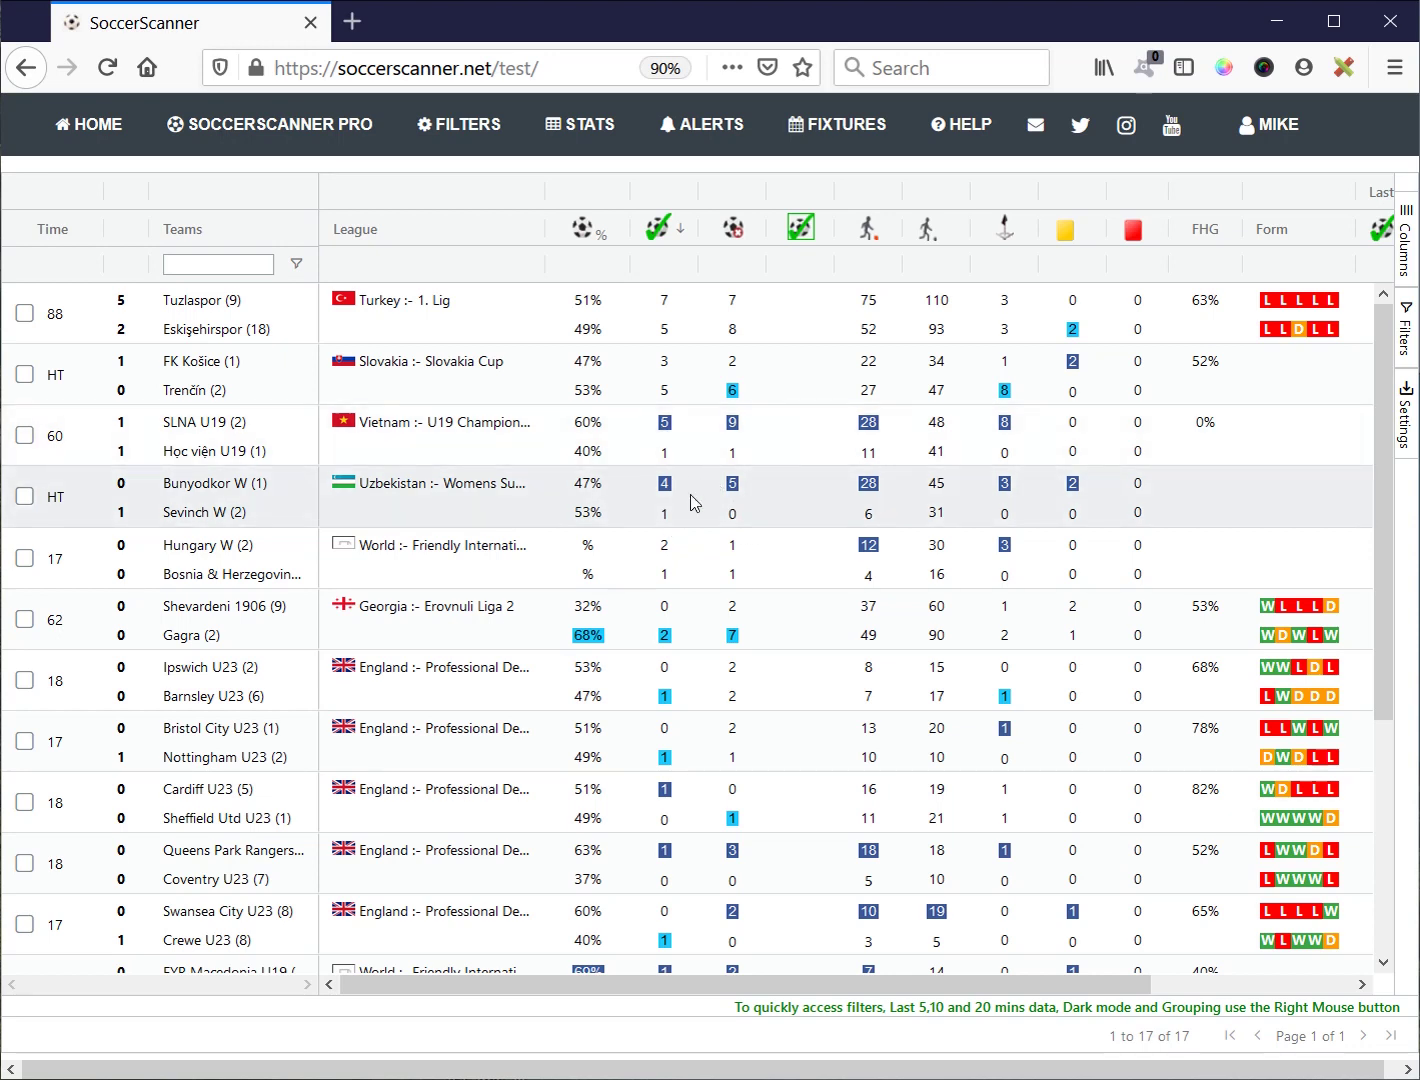
click(675, 239)
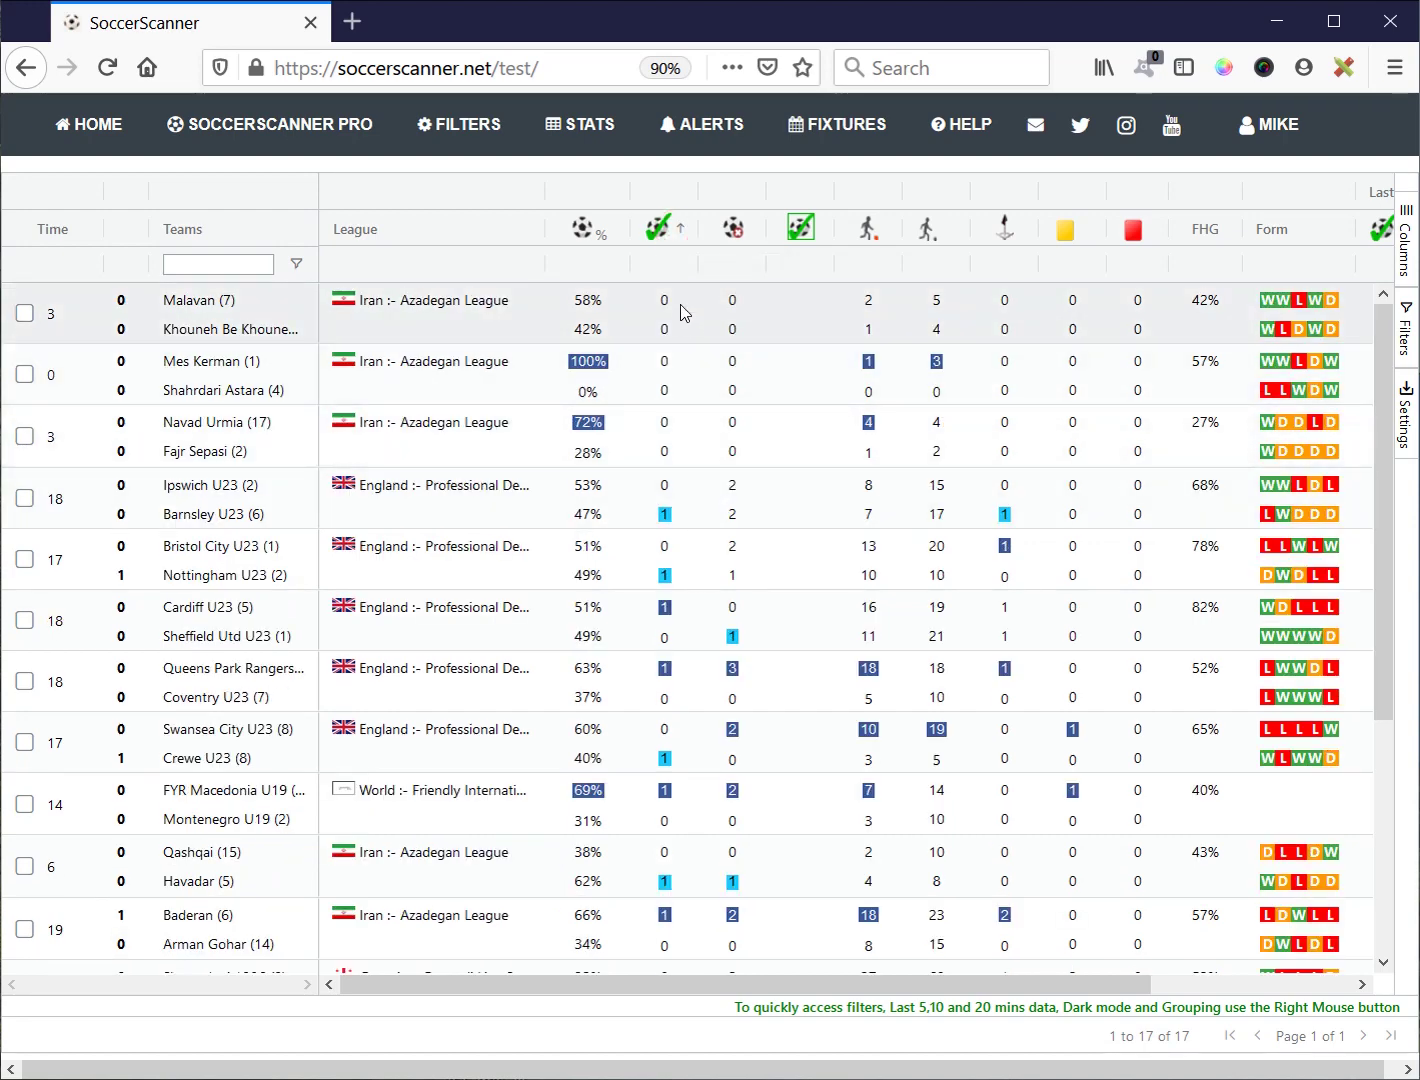
click(685, 238)
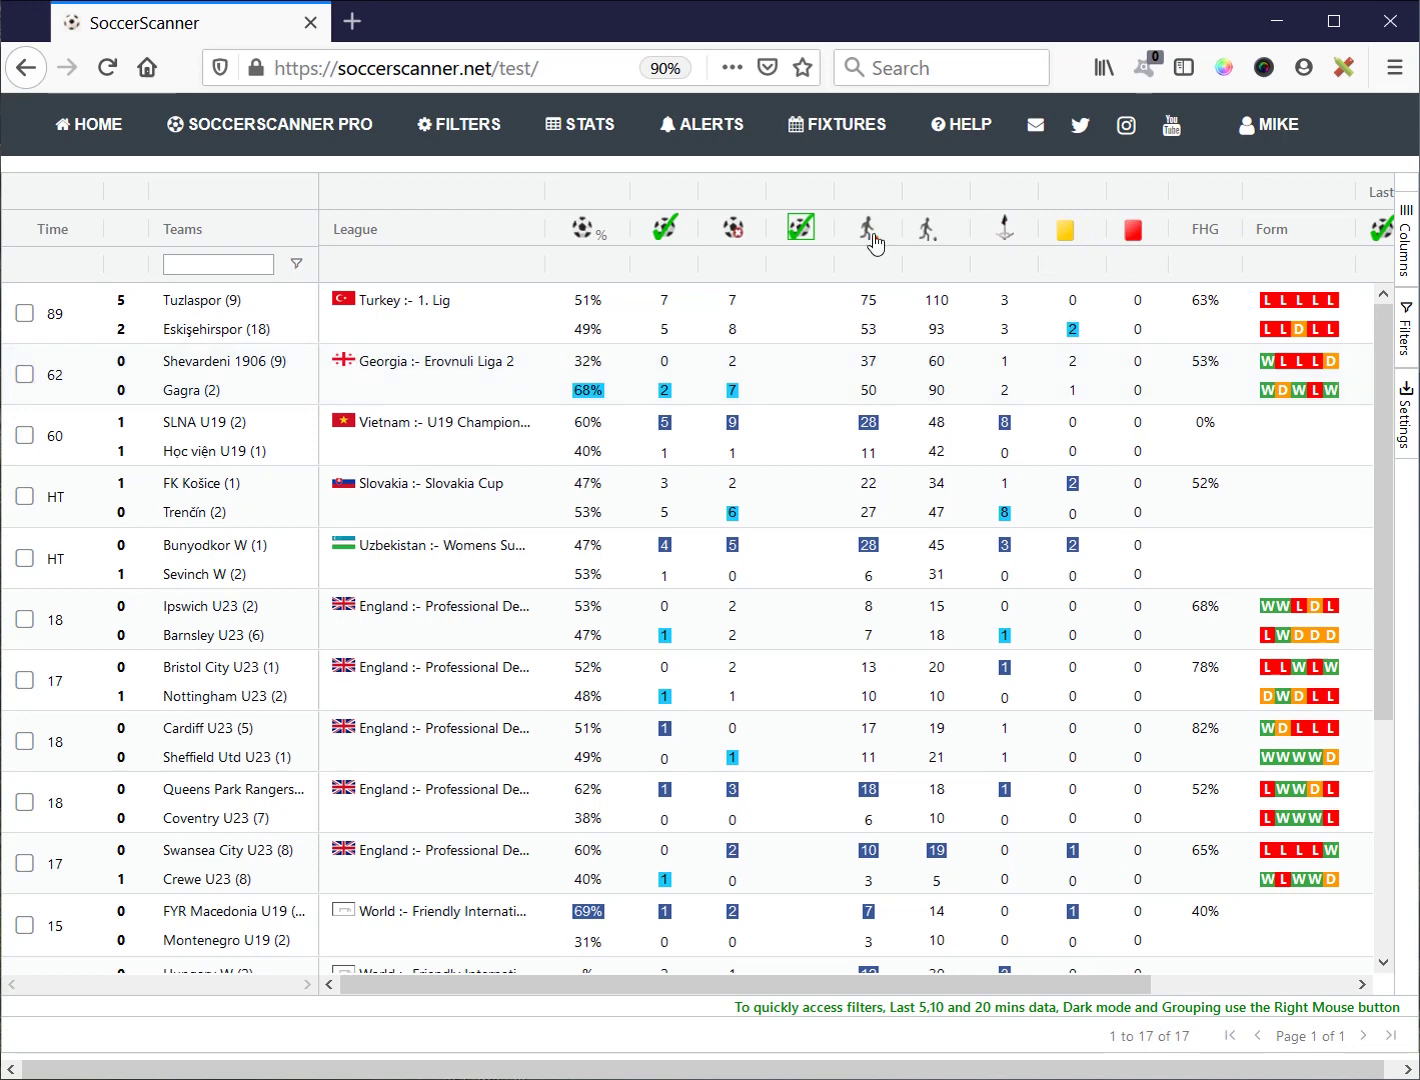
Step: Sort the matches by dangerous attacks in descending order and switch the sort to ascending
click(870, 235)
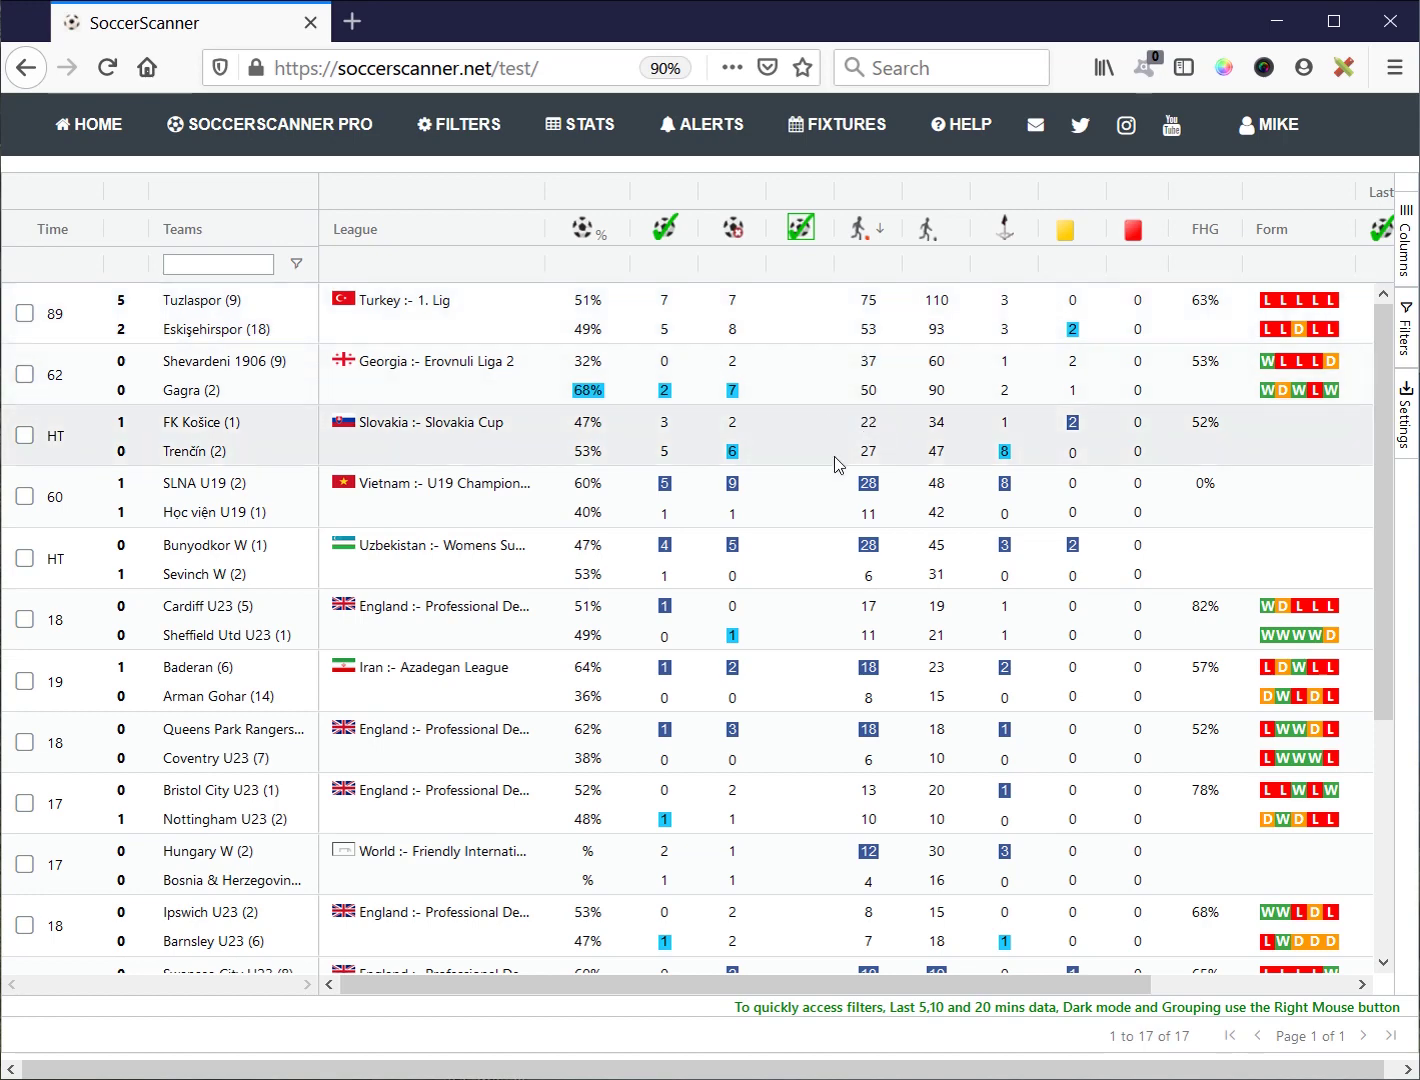
click(866, 229)
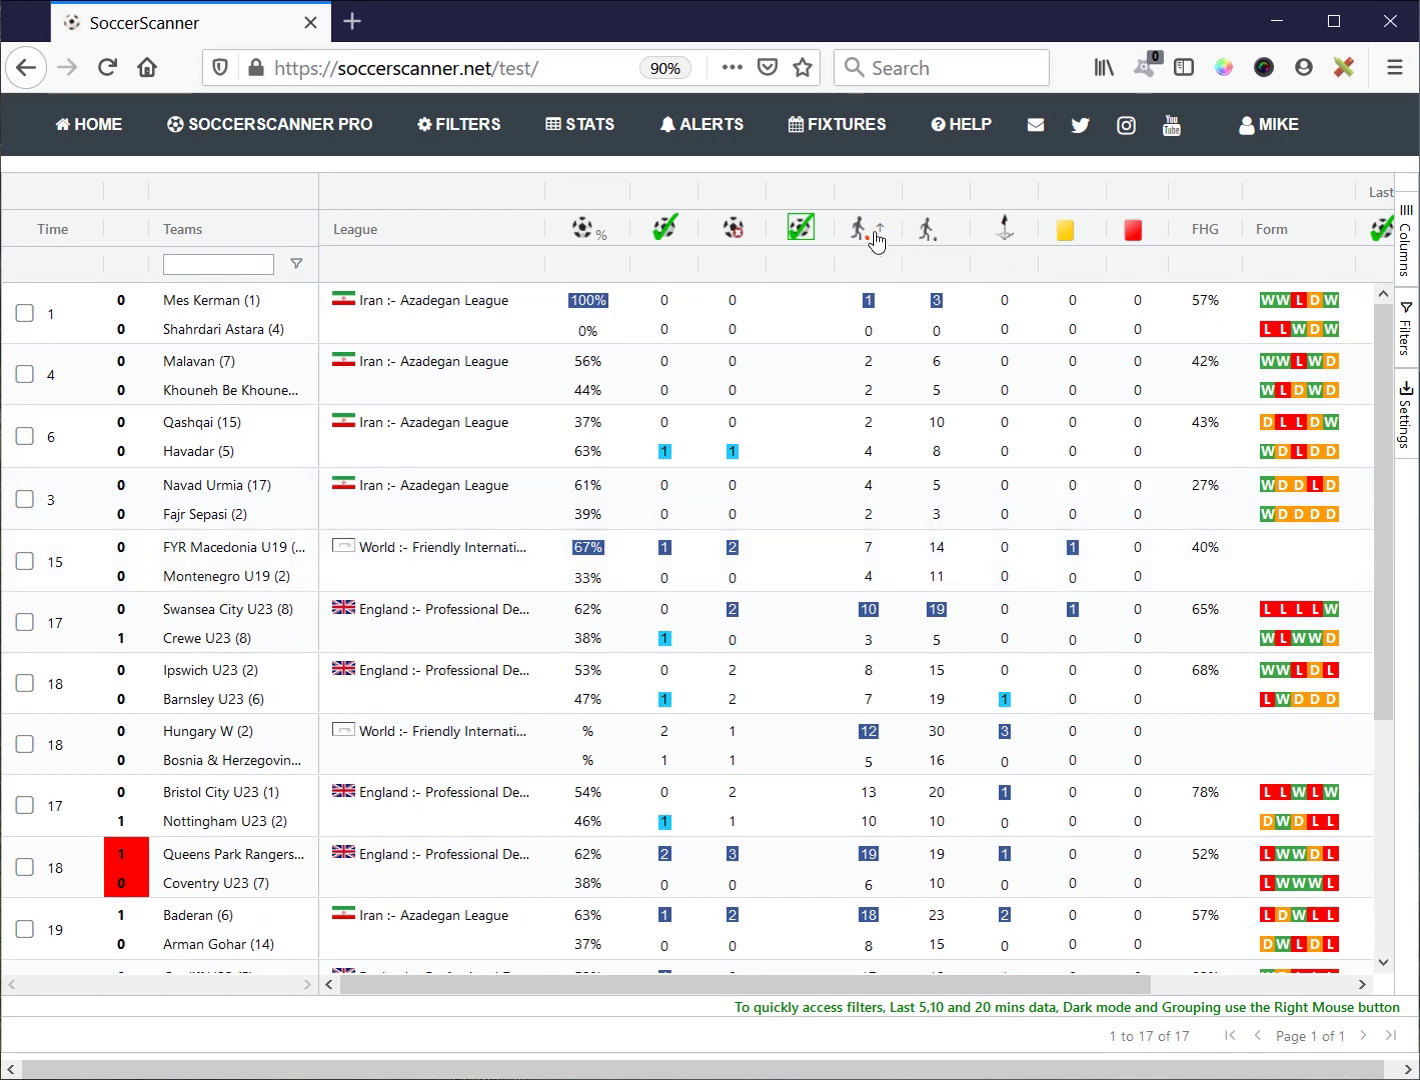
Step: Clear the dangerous attacks sort, sort the matches by league in descending and ascending order, and clear that sort
click(866, 229)
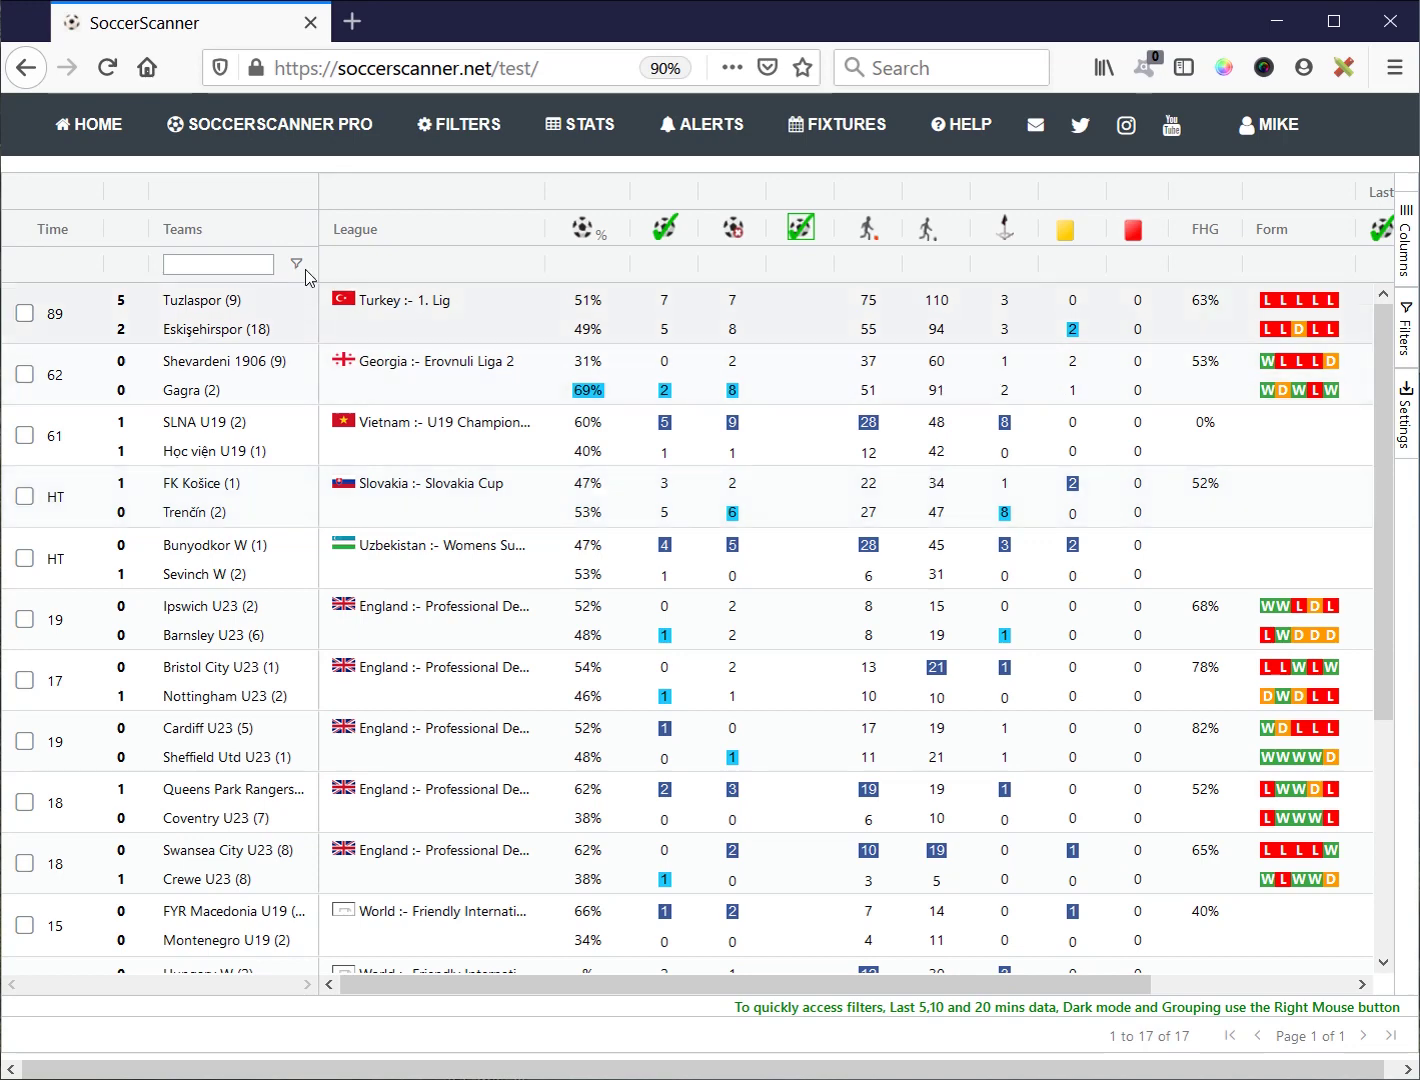
click(428, 247)
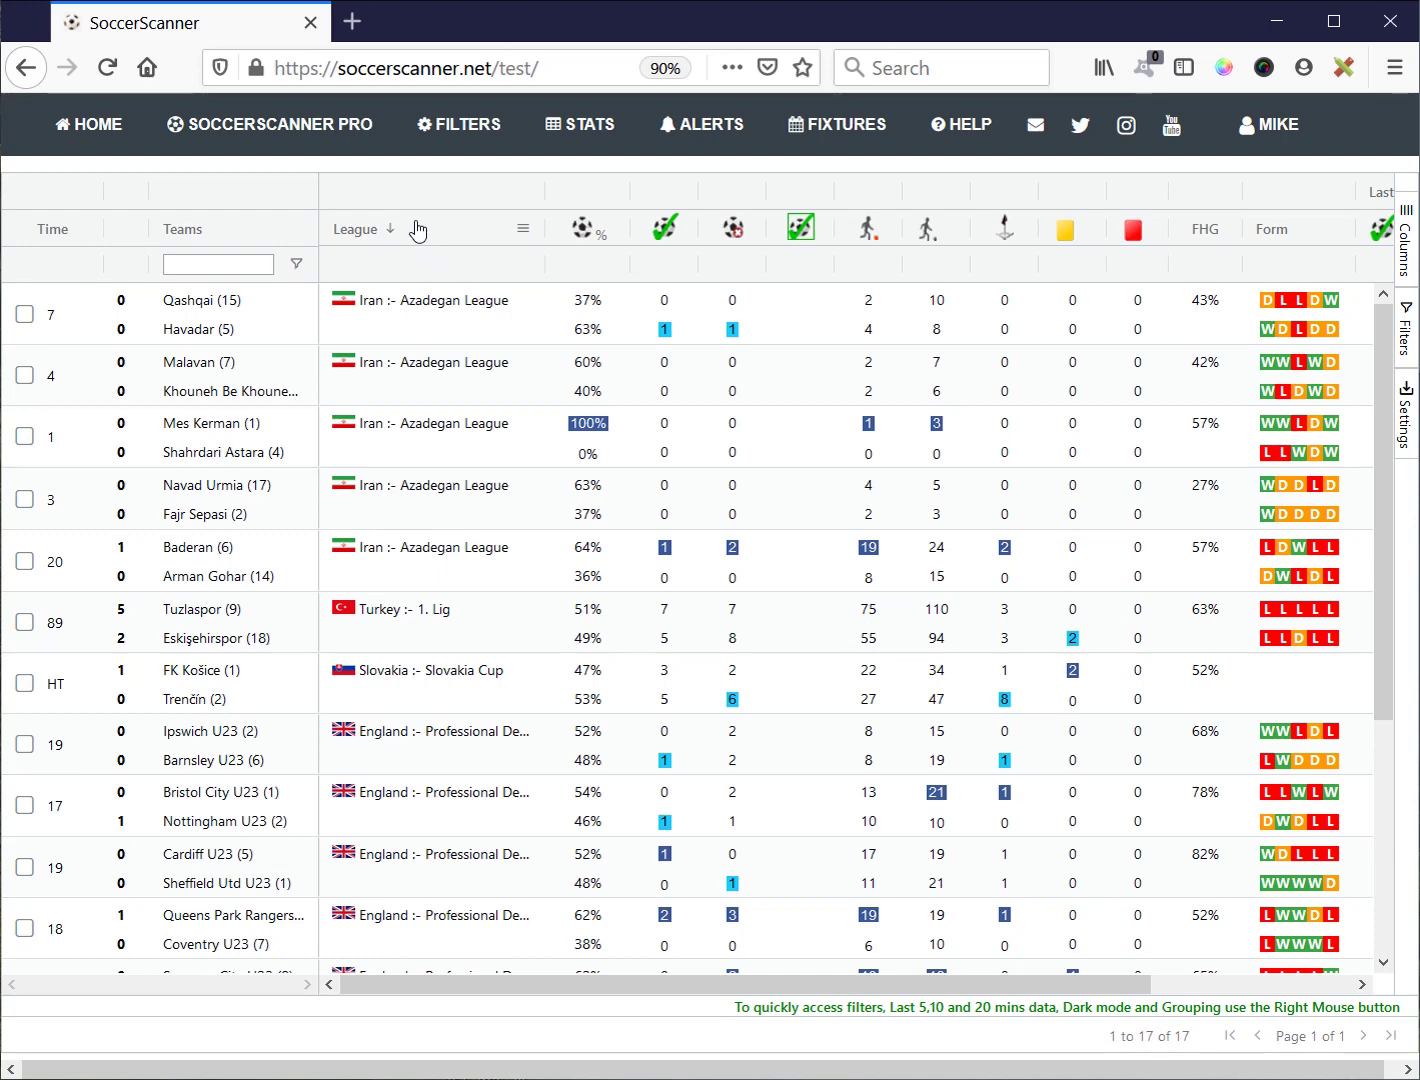
click(413, 227)
click(402, 239)
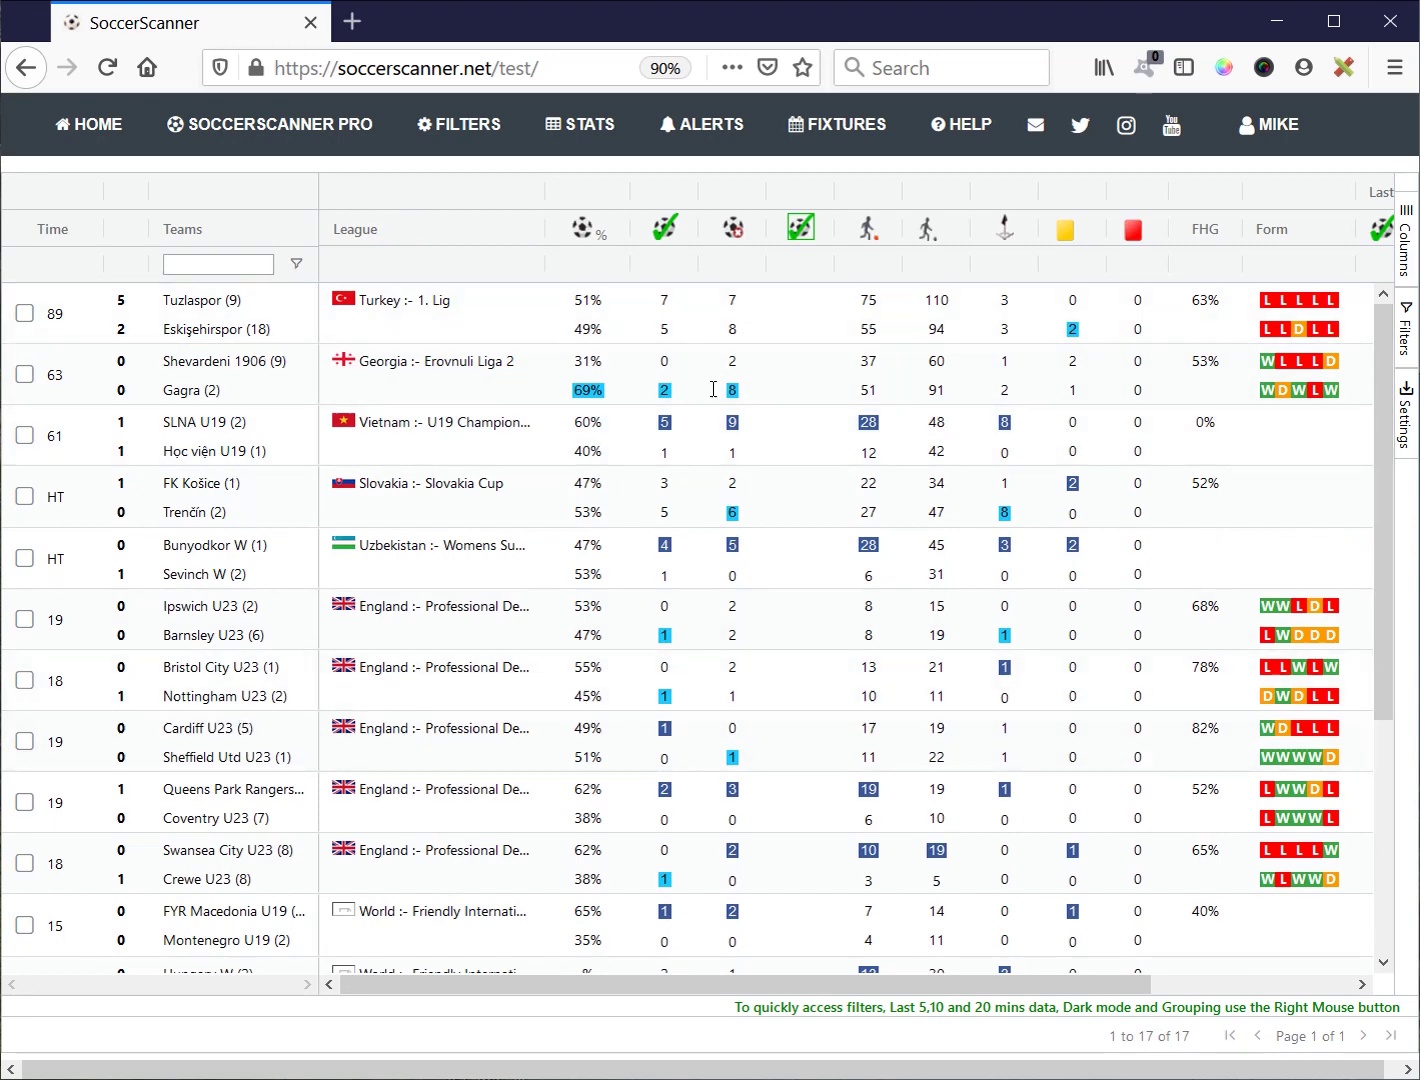
Step: View the options for saving, loading and resetting column settings, and the values offered by the Home Score filter
click(1406, 423)
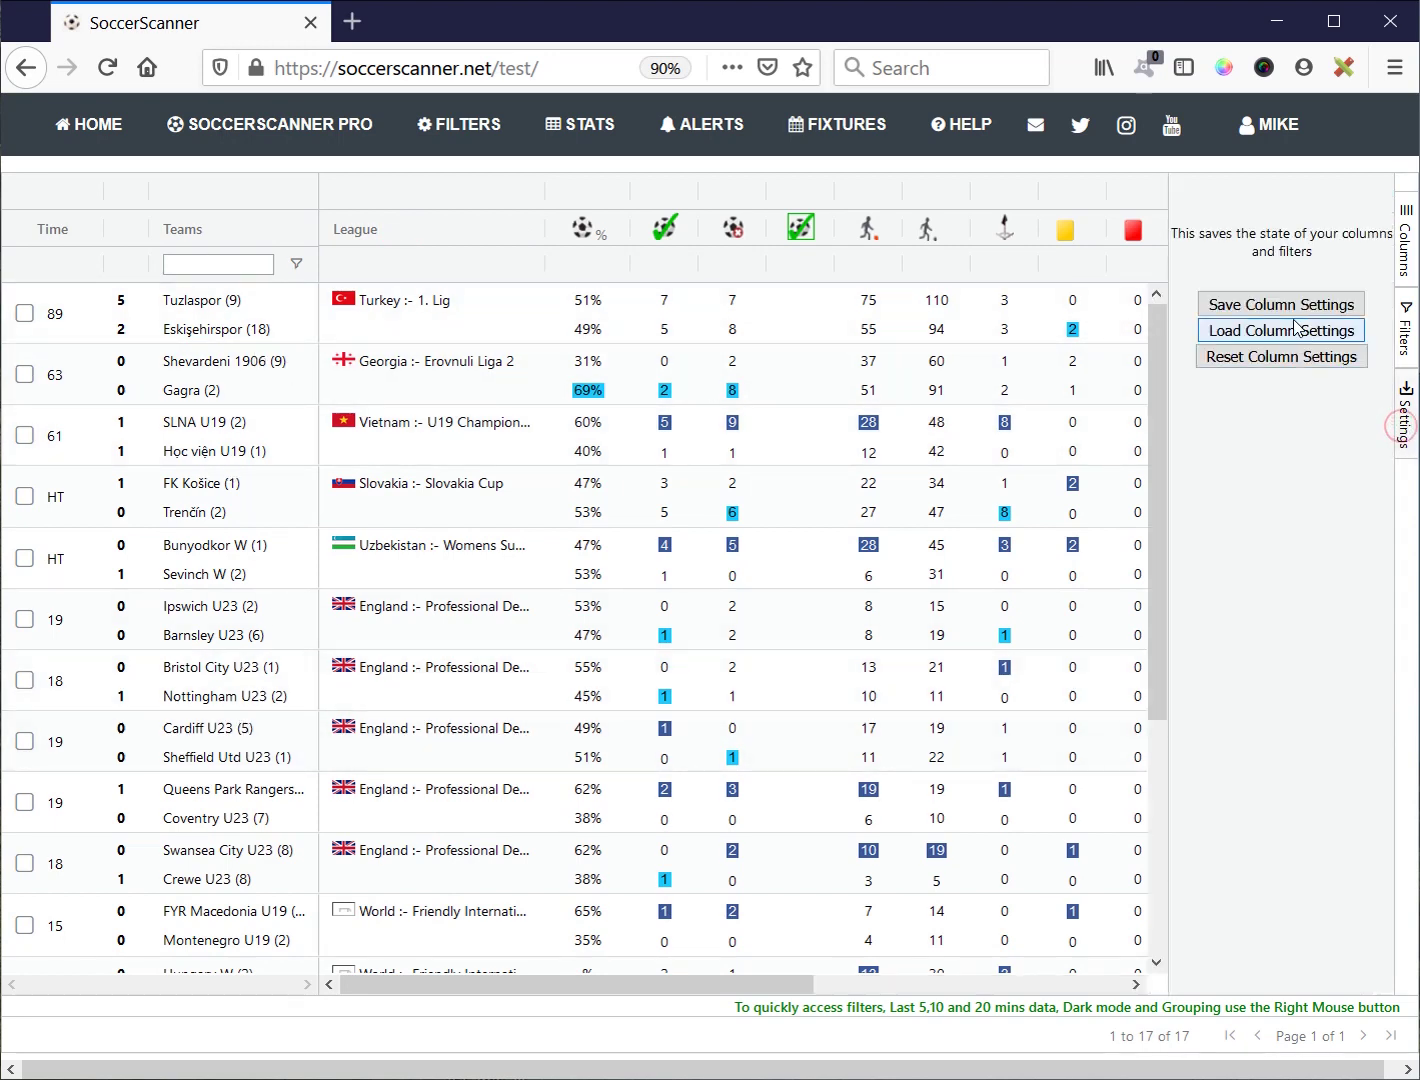
click(1404, 432)
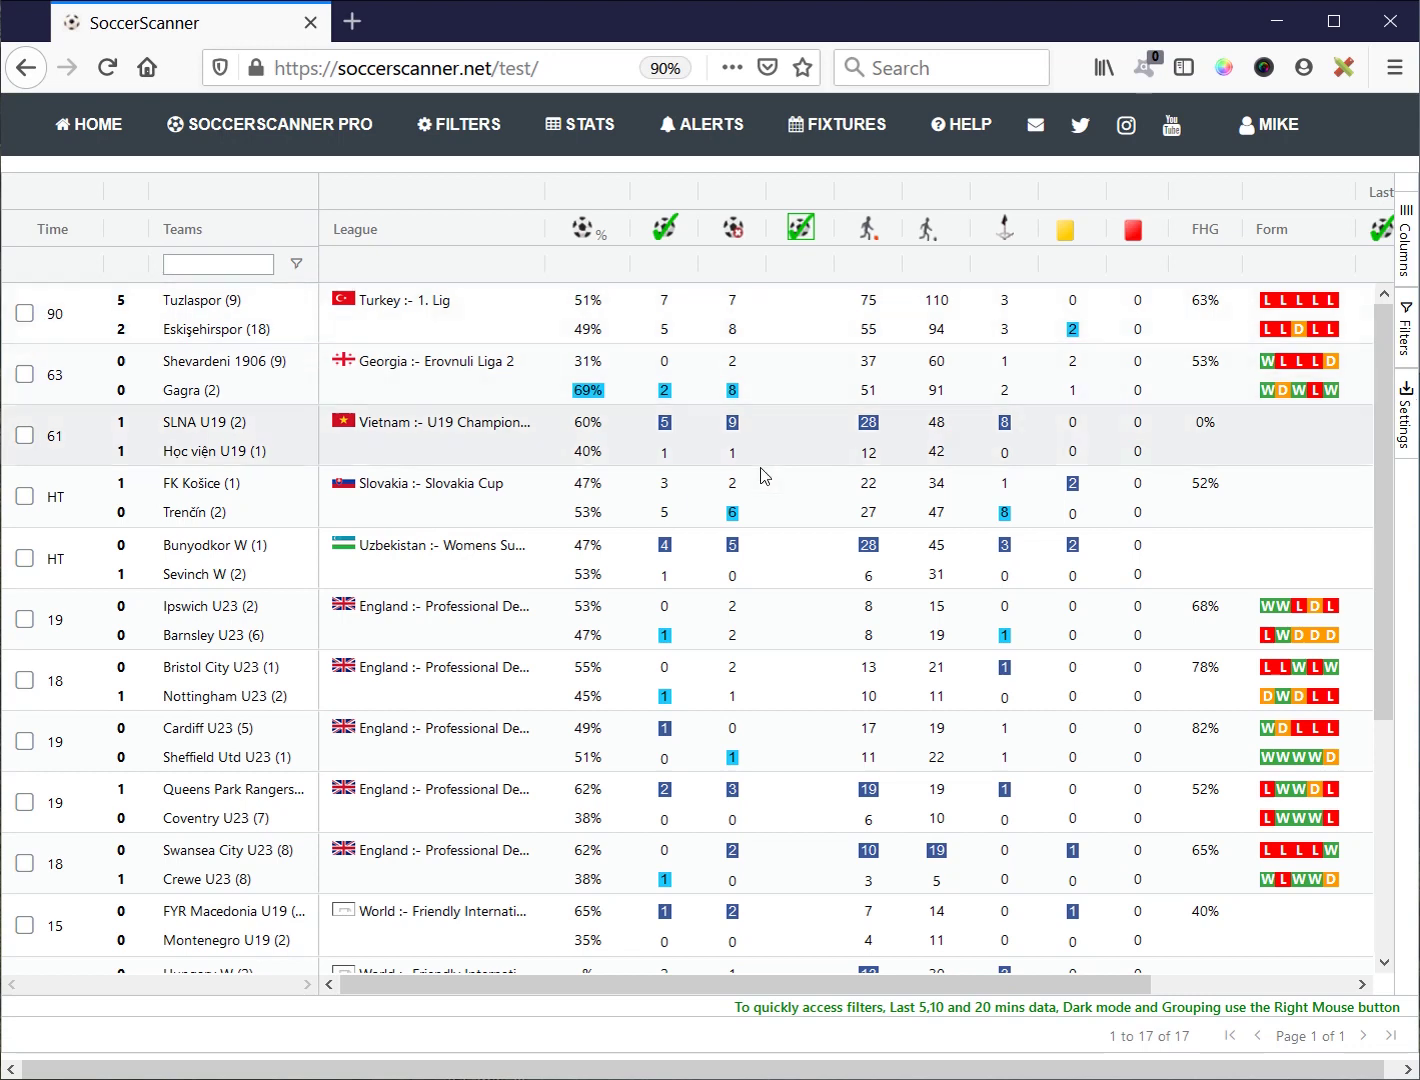
click(1408, 339)
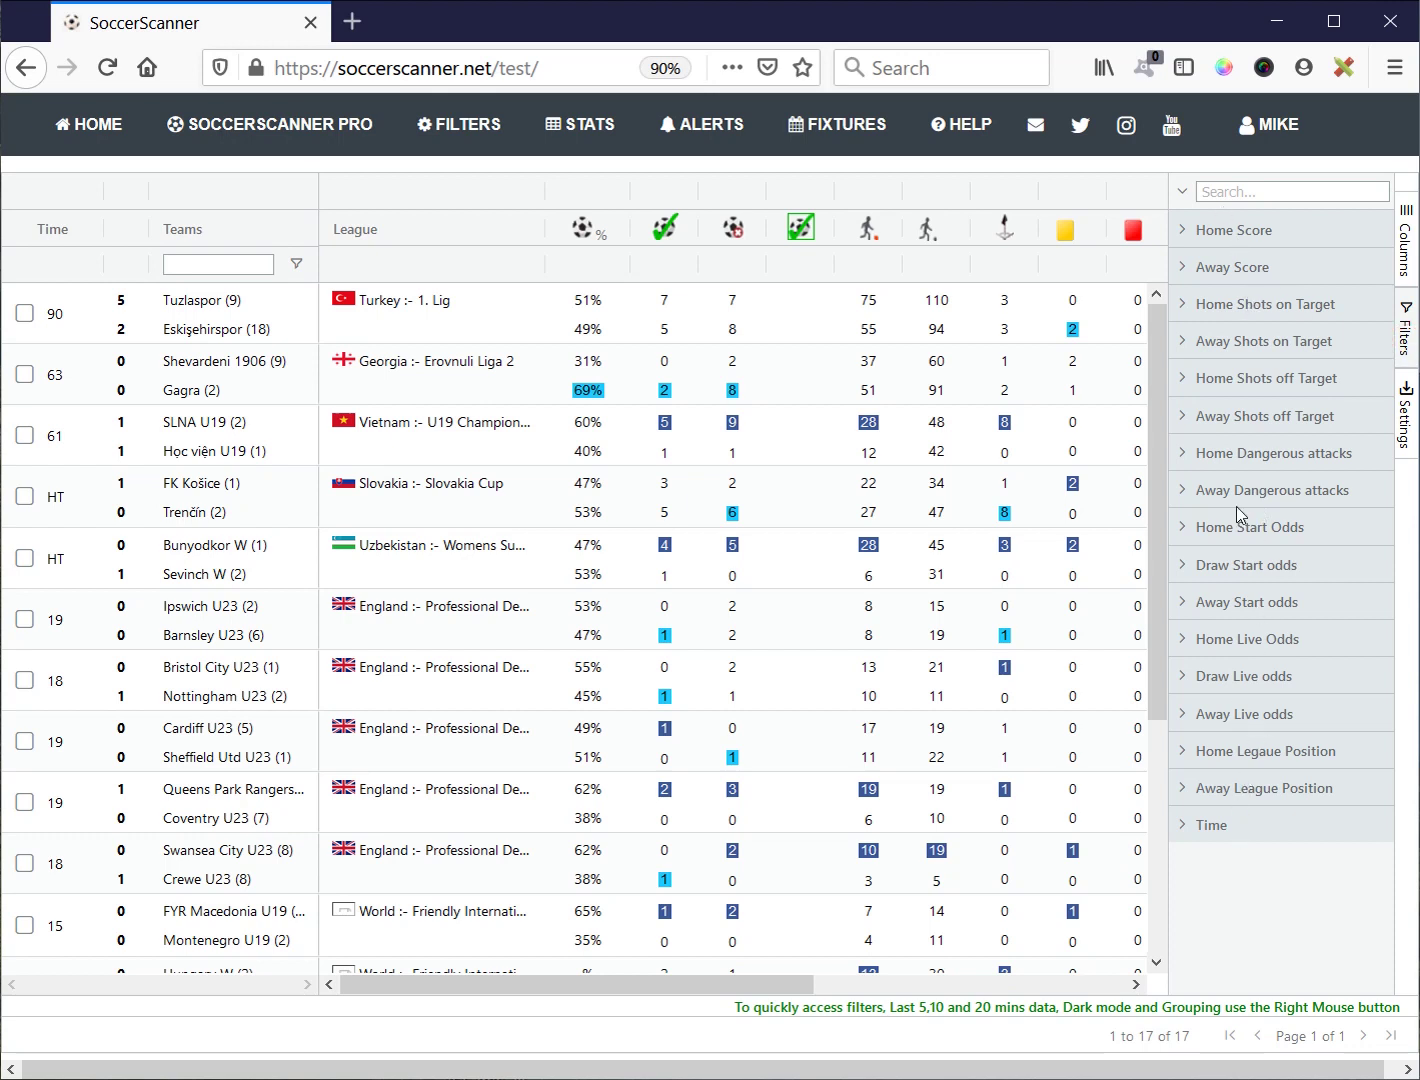
click(1180, 229)
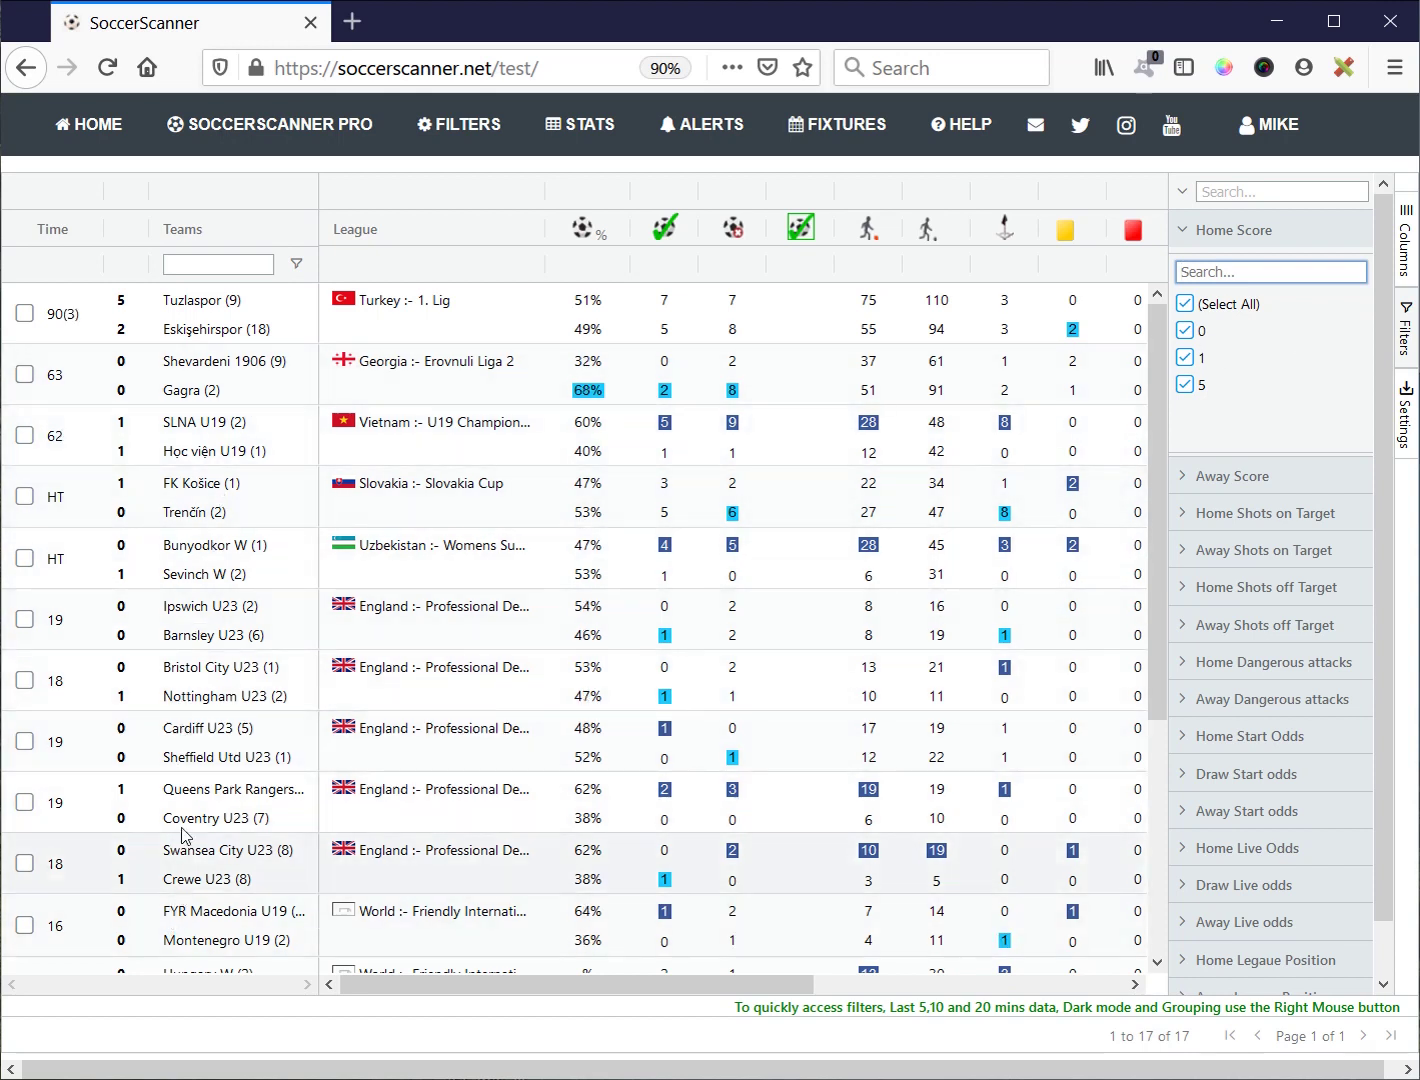
click(1182, 232)
click(1408, 336)
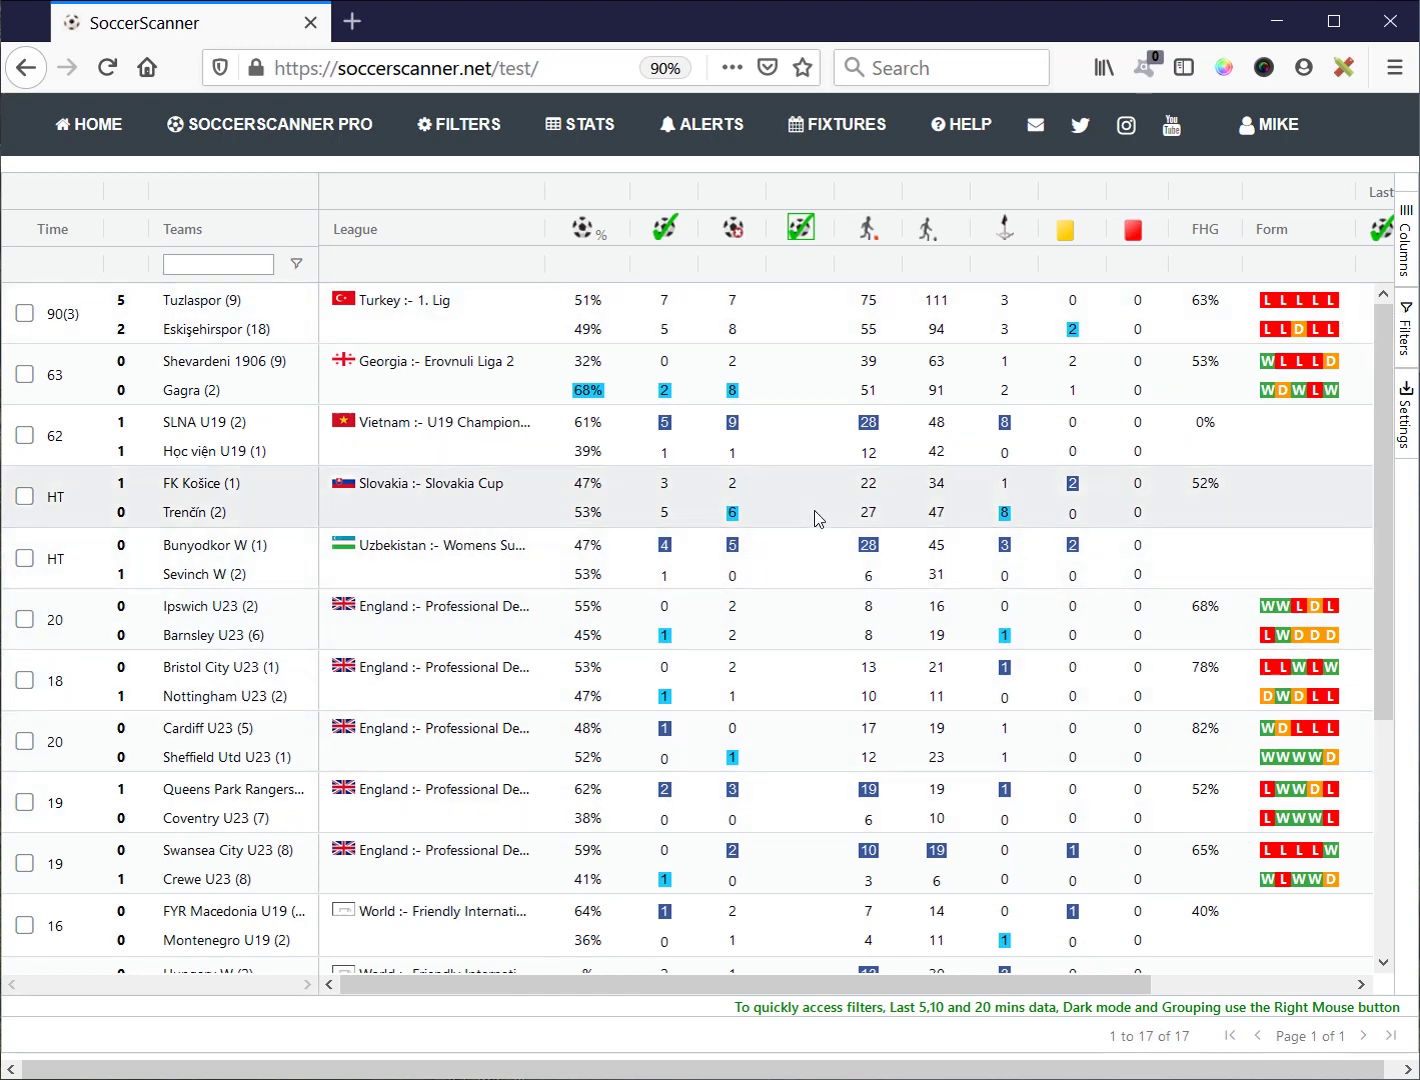
Step: Apply the default Draw filter to the match grid and remove all filters again
right_click(815, 518)
mouse_move(913, 666)
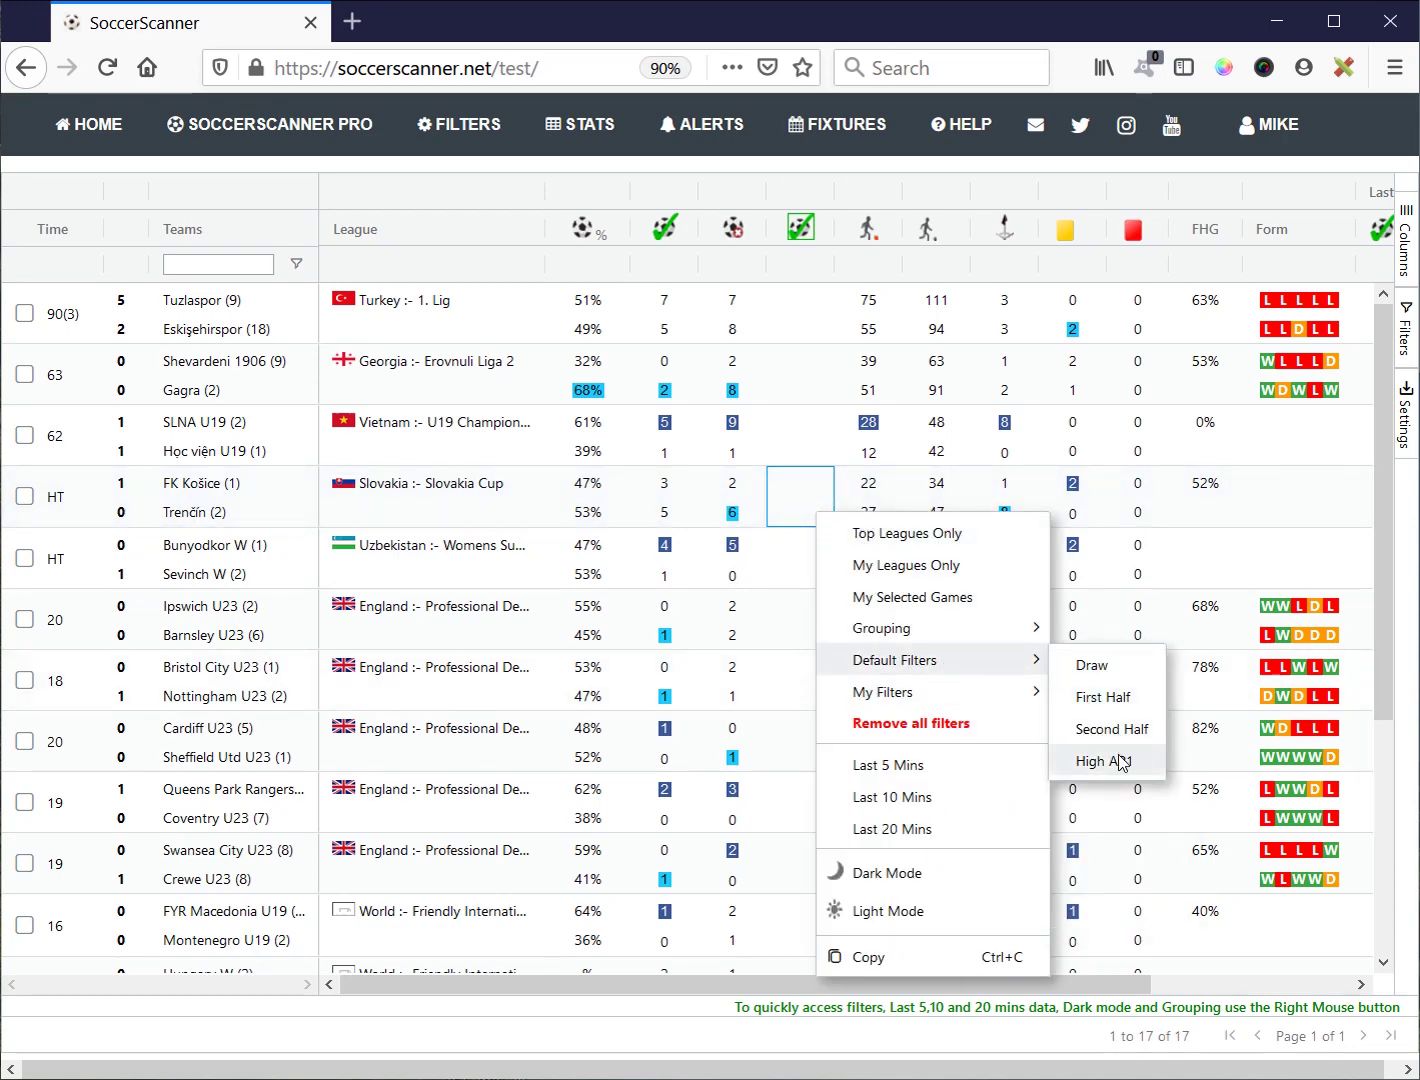
click(1113, 667)
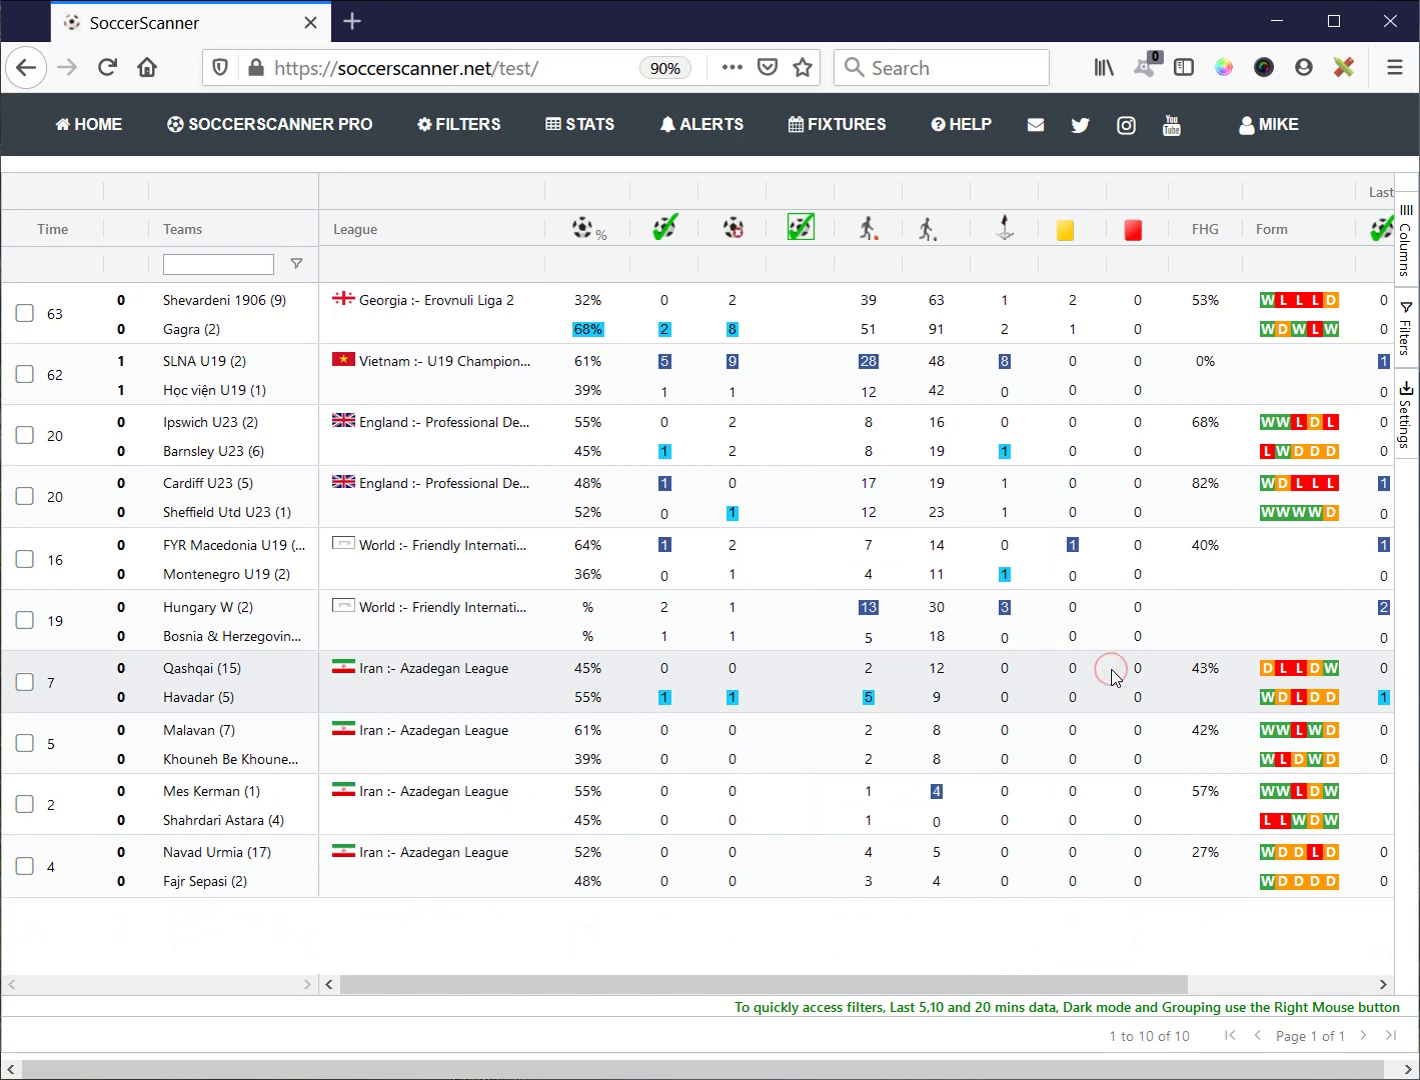
right_click(842, 513)
click(925, 722)
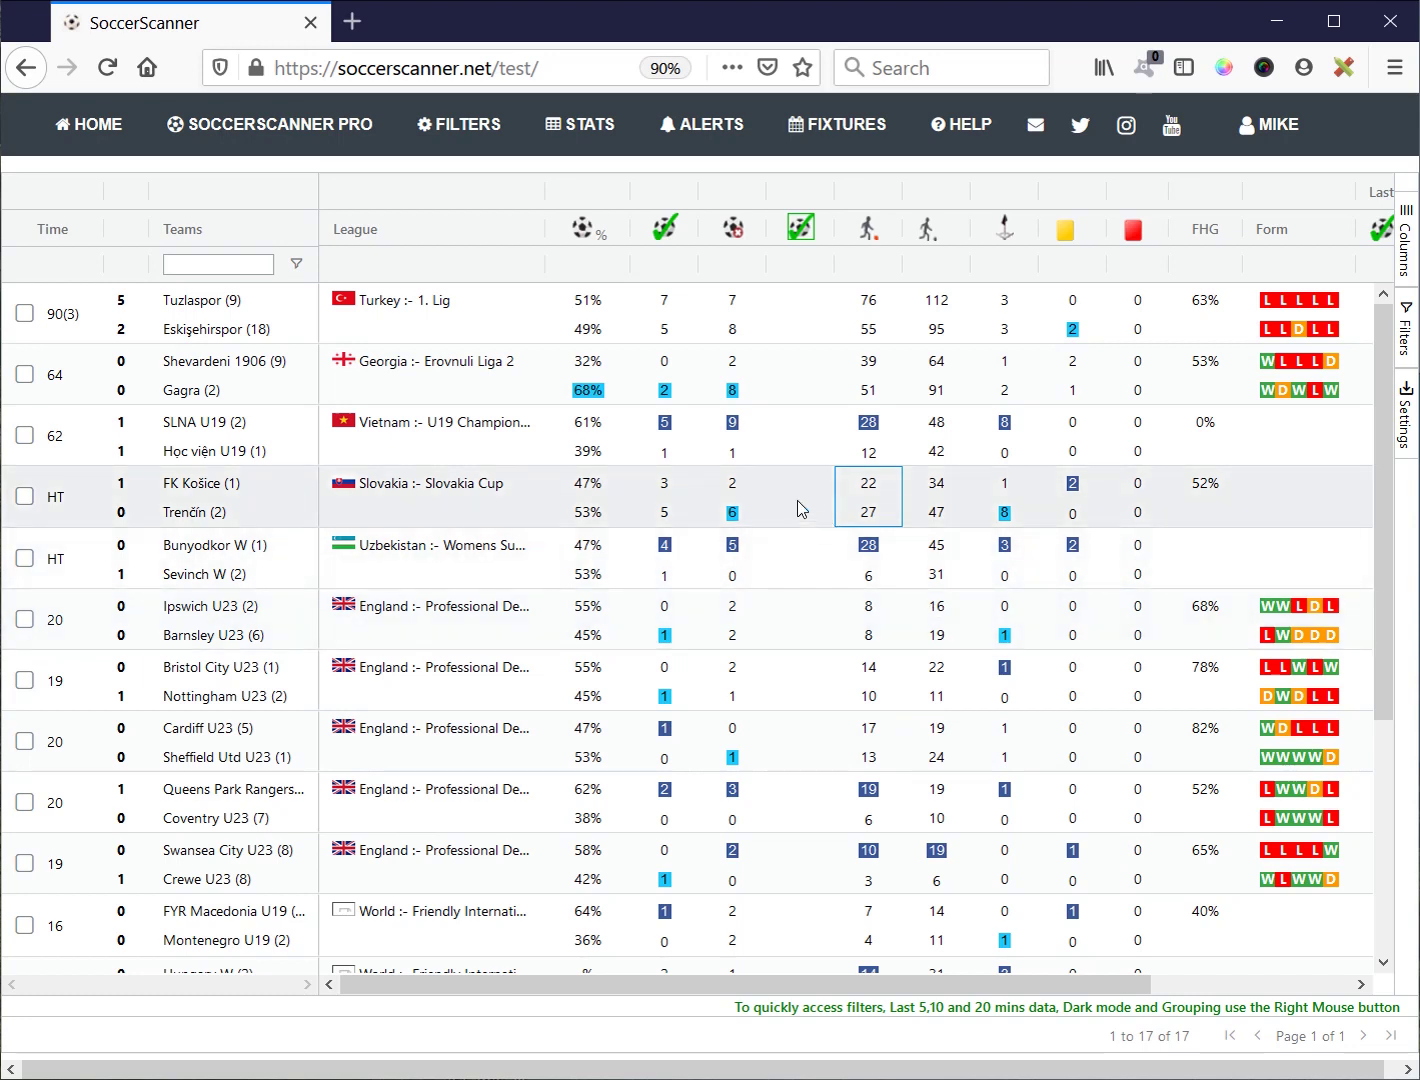
Step: Review the grid's quick-access options and the list of columns that can be shown or hidden
right_click(796, 500)
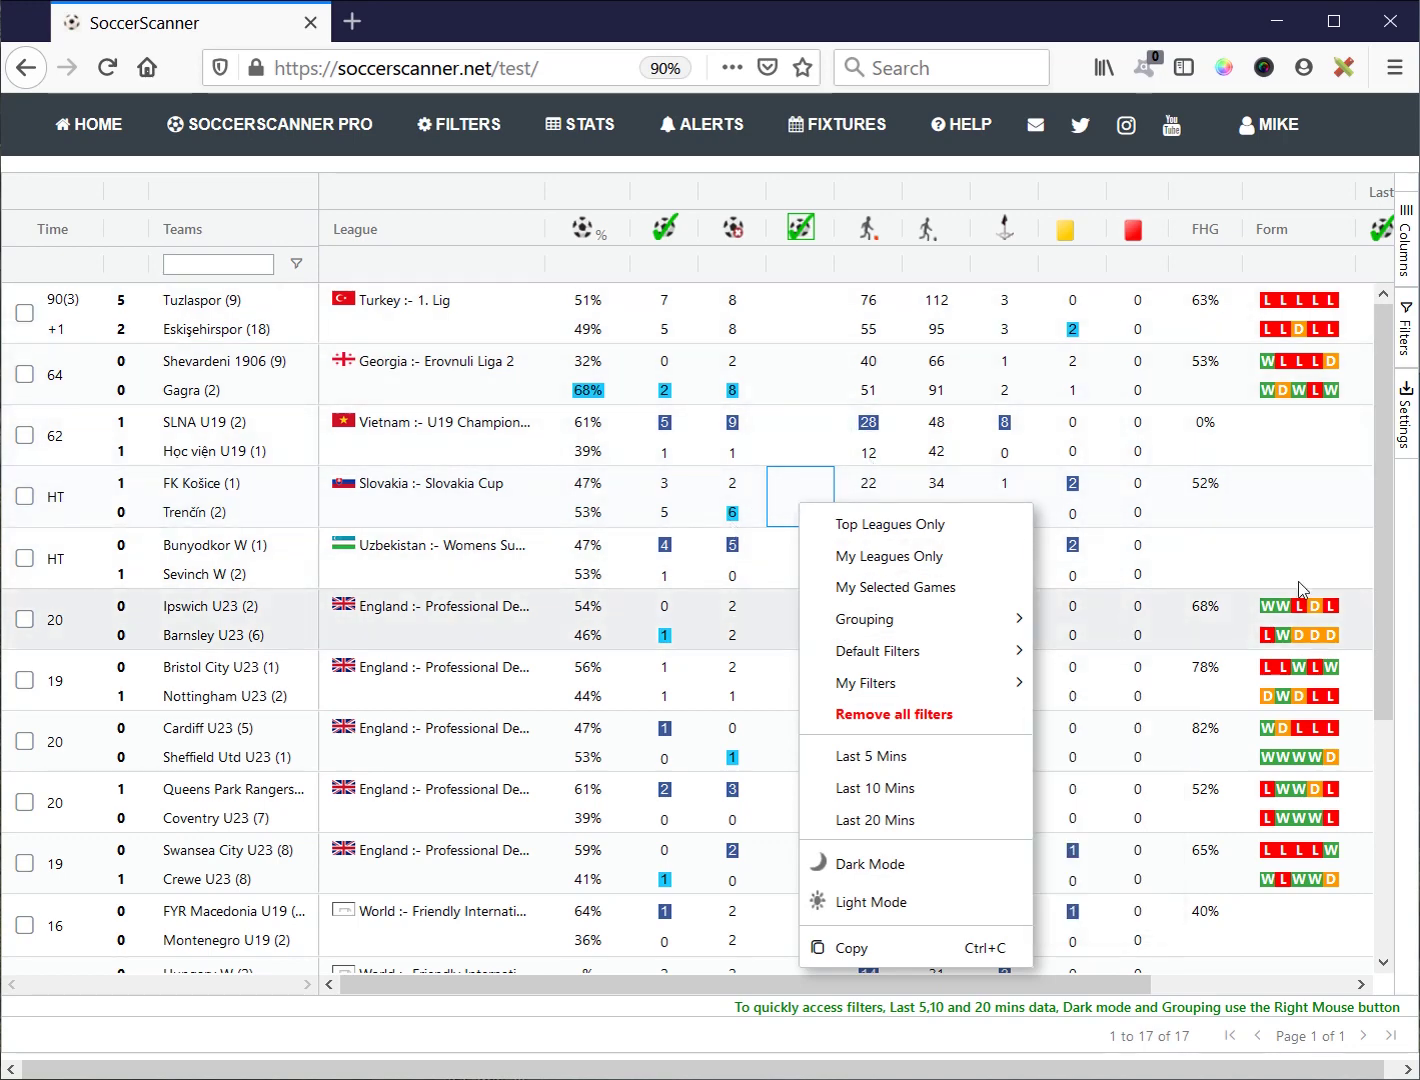
click(1404, 275)
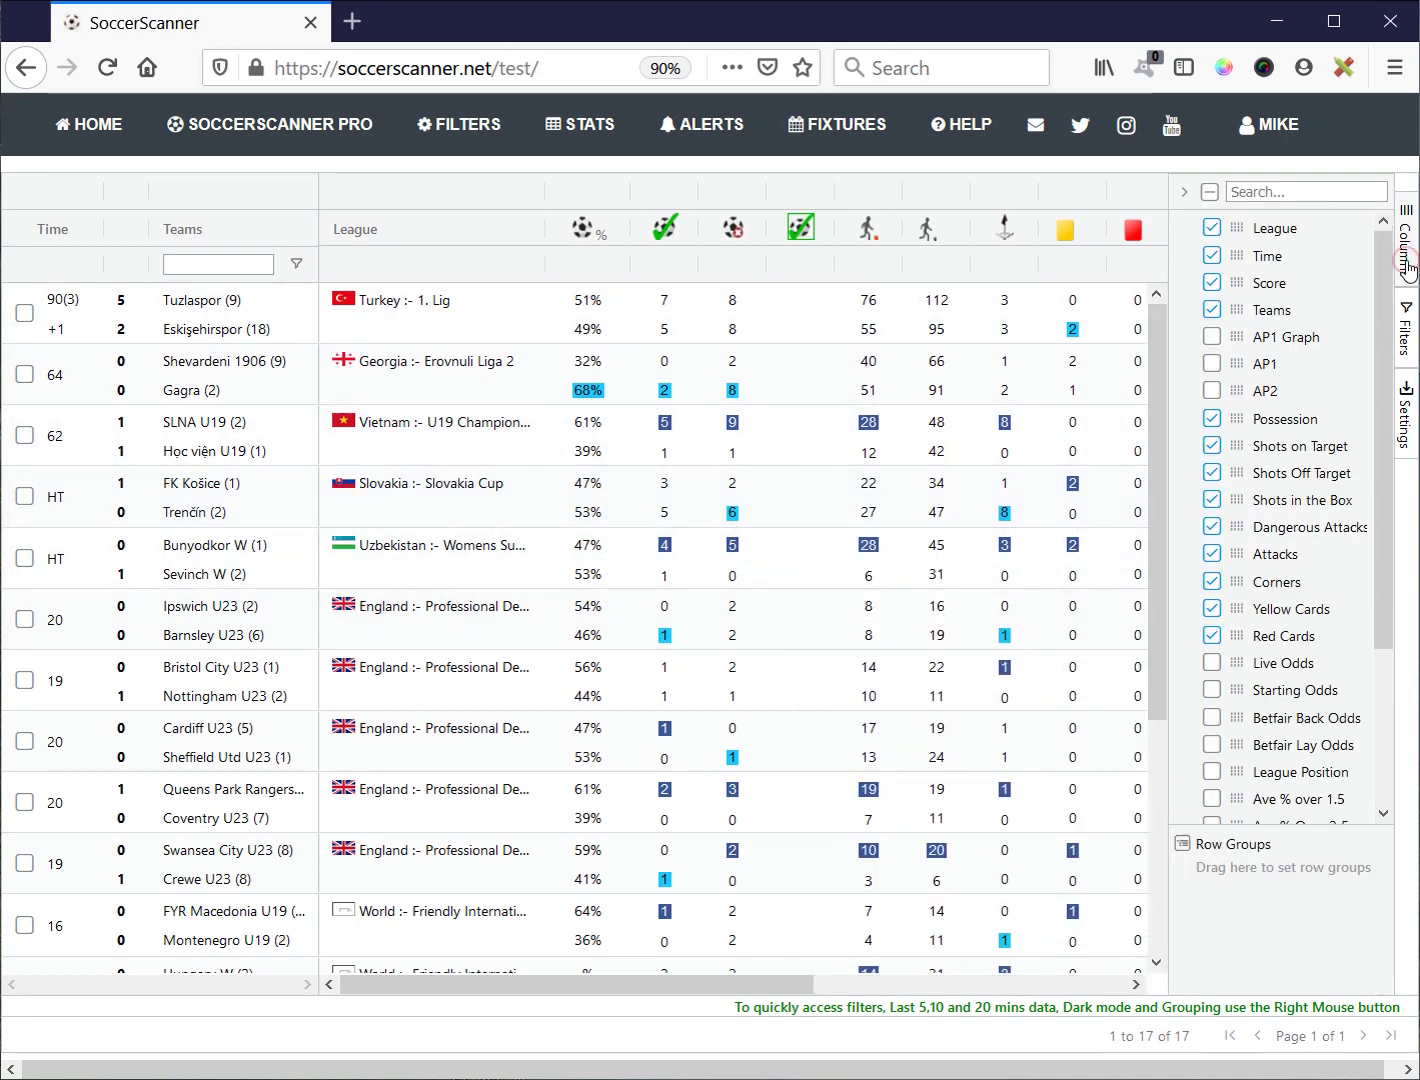
click(1403, 262)
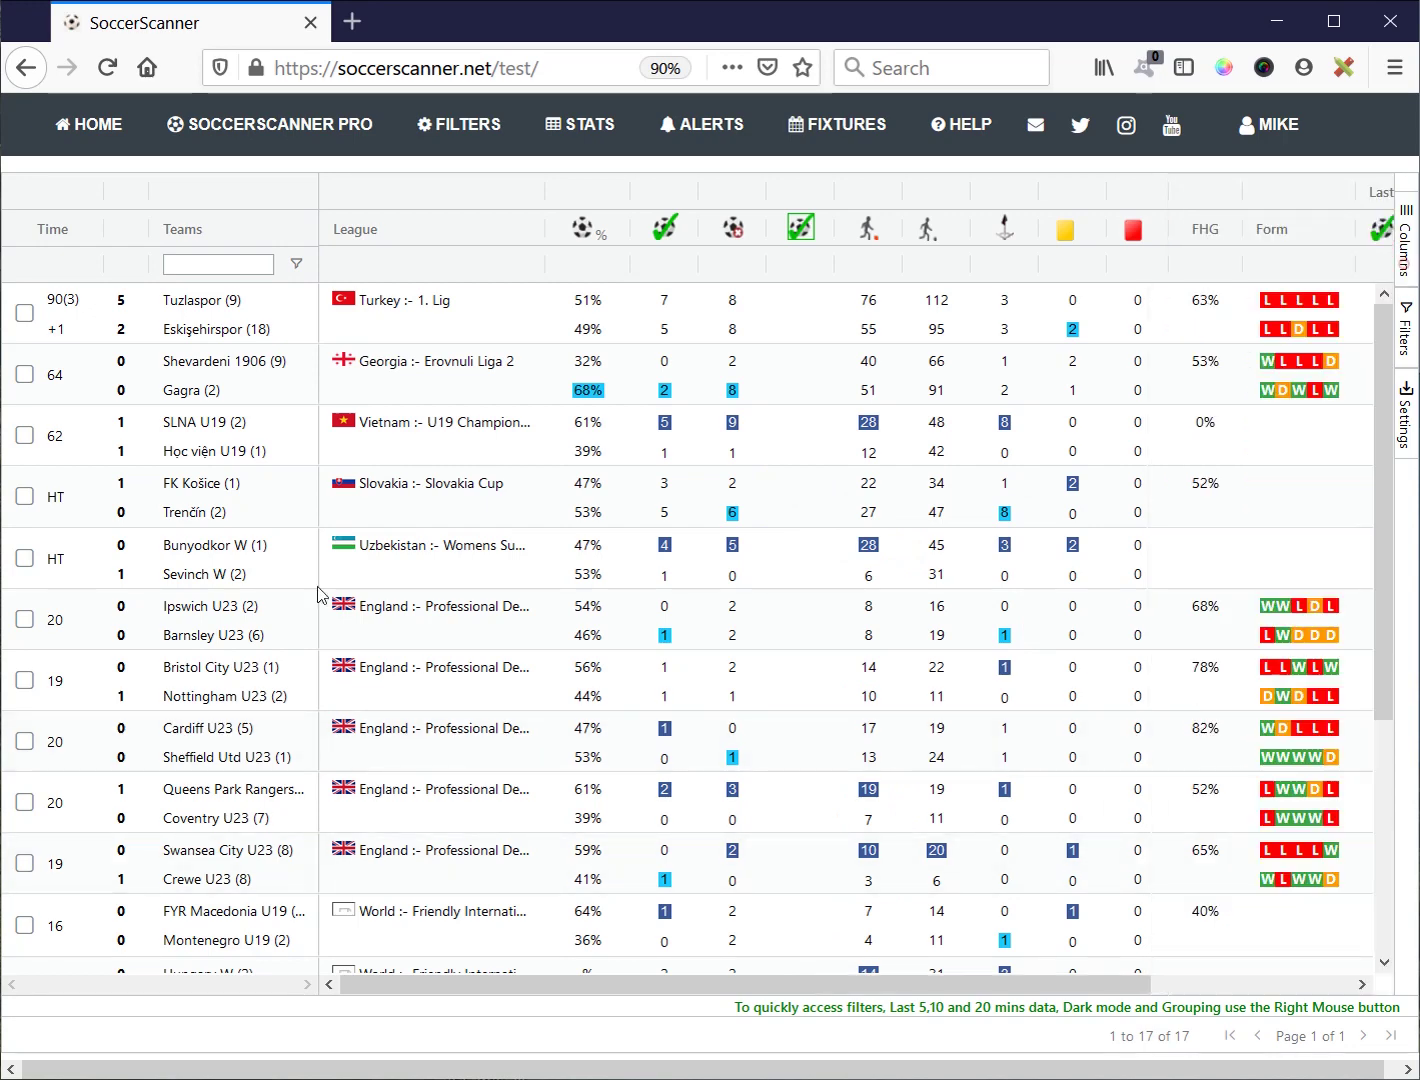
Step: Move the FHG column between the Possession and Shots on Target columns, and view the column settings options
drag(484, 983, 690, 985)
scroll(714, 1003, left, 5)
scroll(1200, 1032, right, 5)
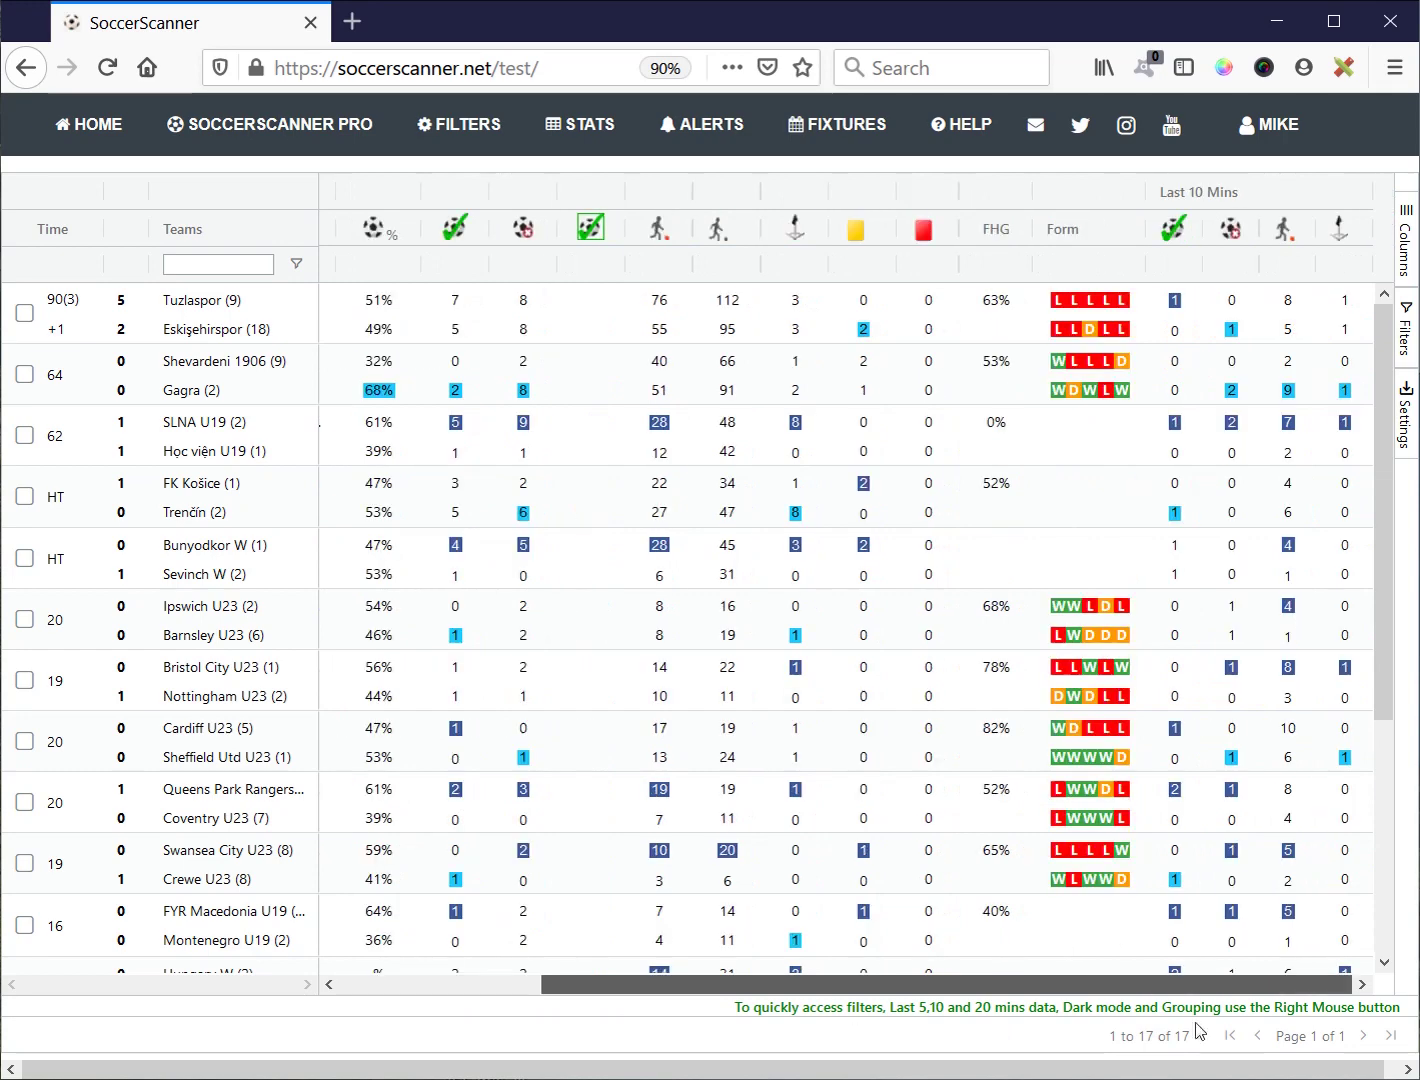
scroll(571, 1017, left, 5)
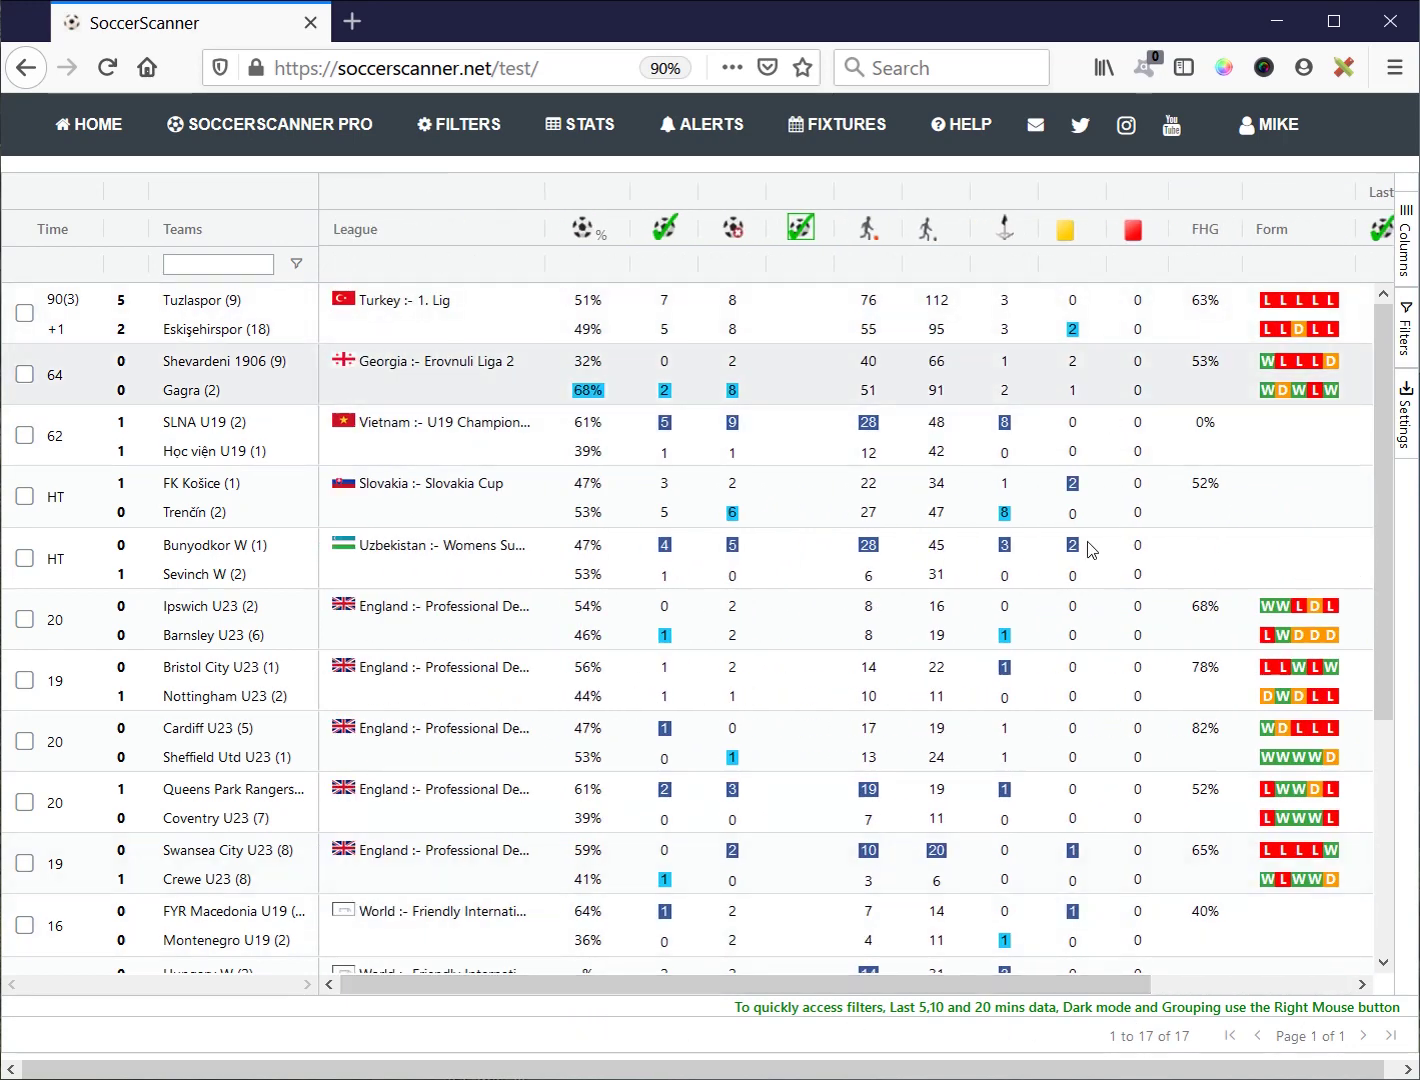
drag(1200, 232, 676, 224)
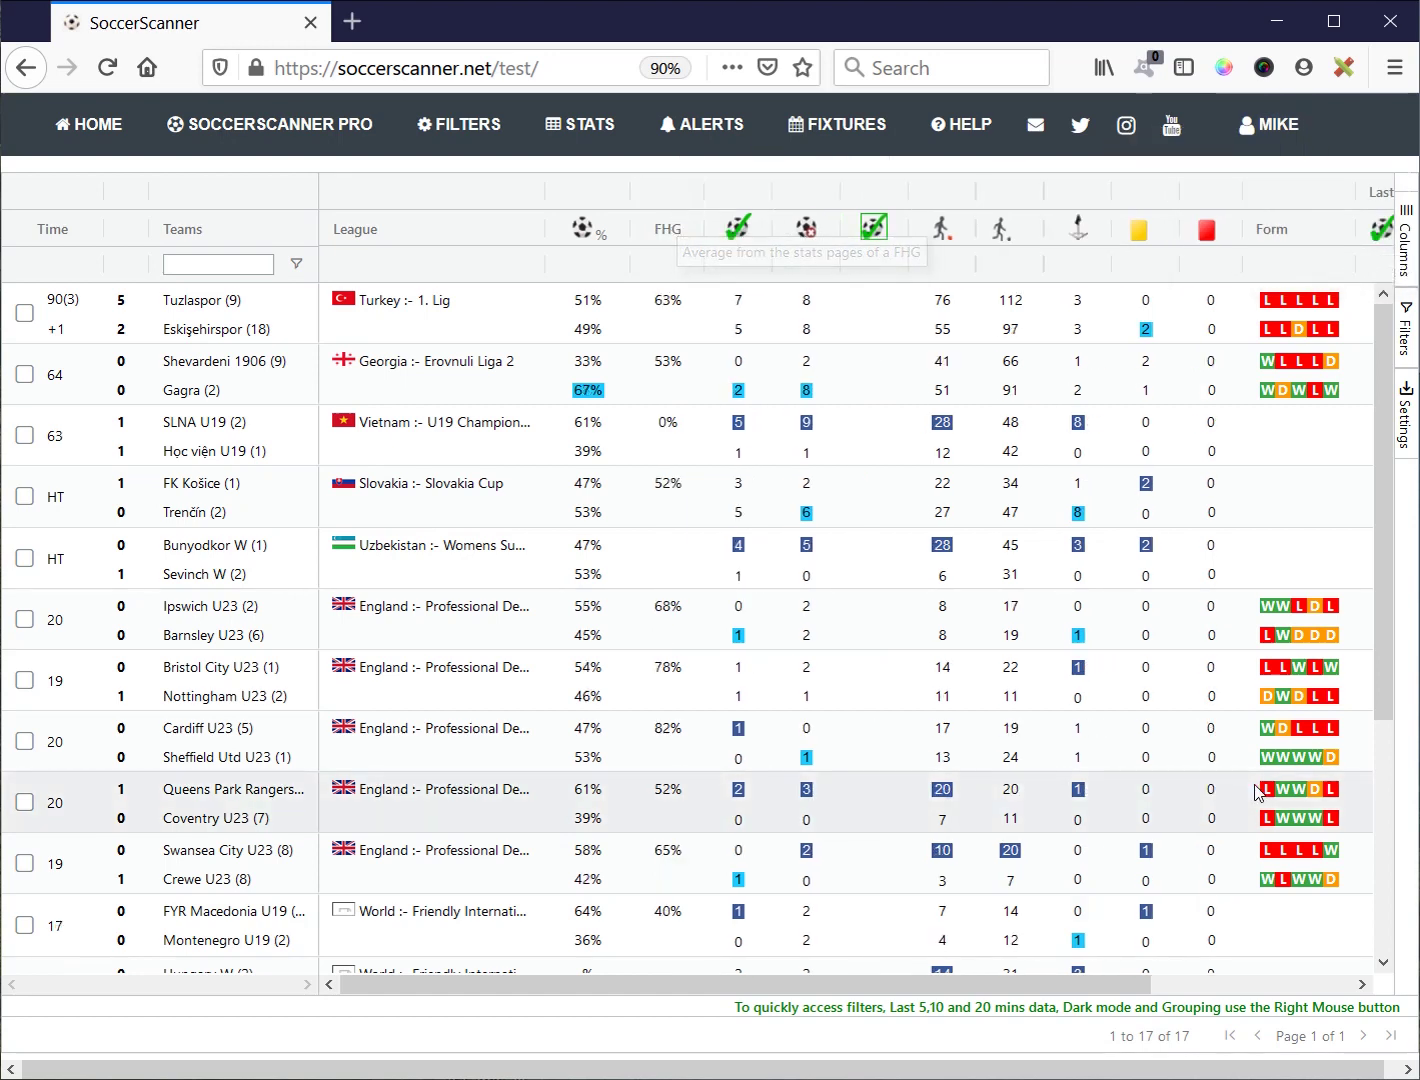
click(1403, 438)
click(1403, 432)
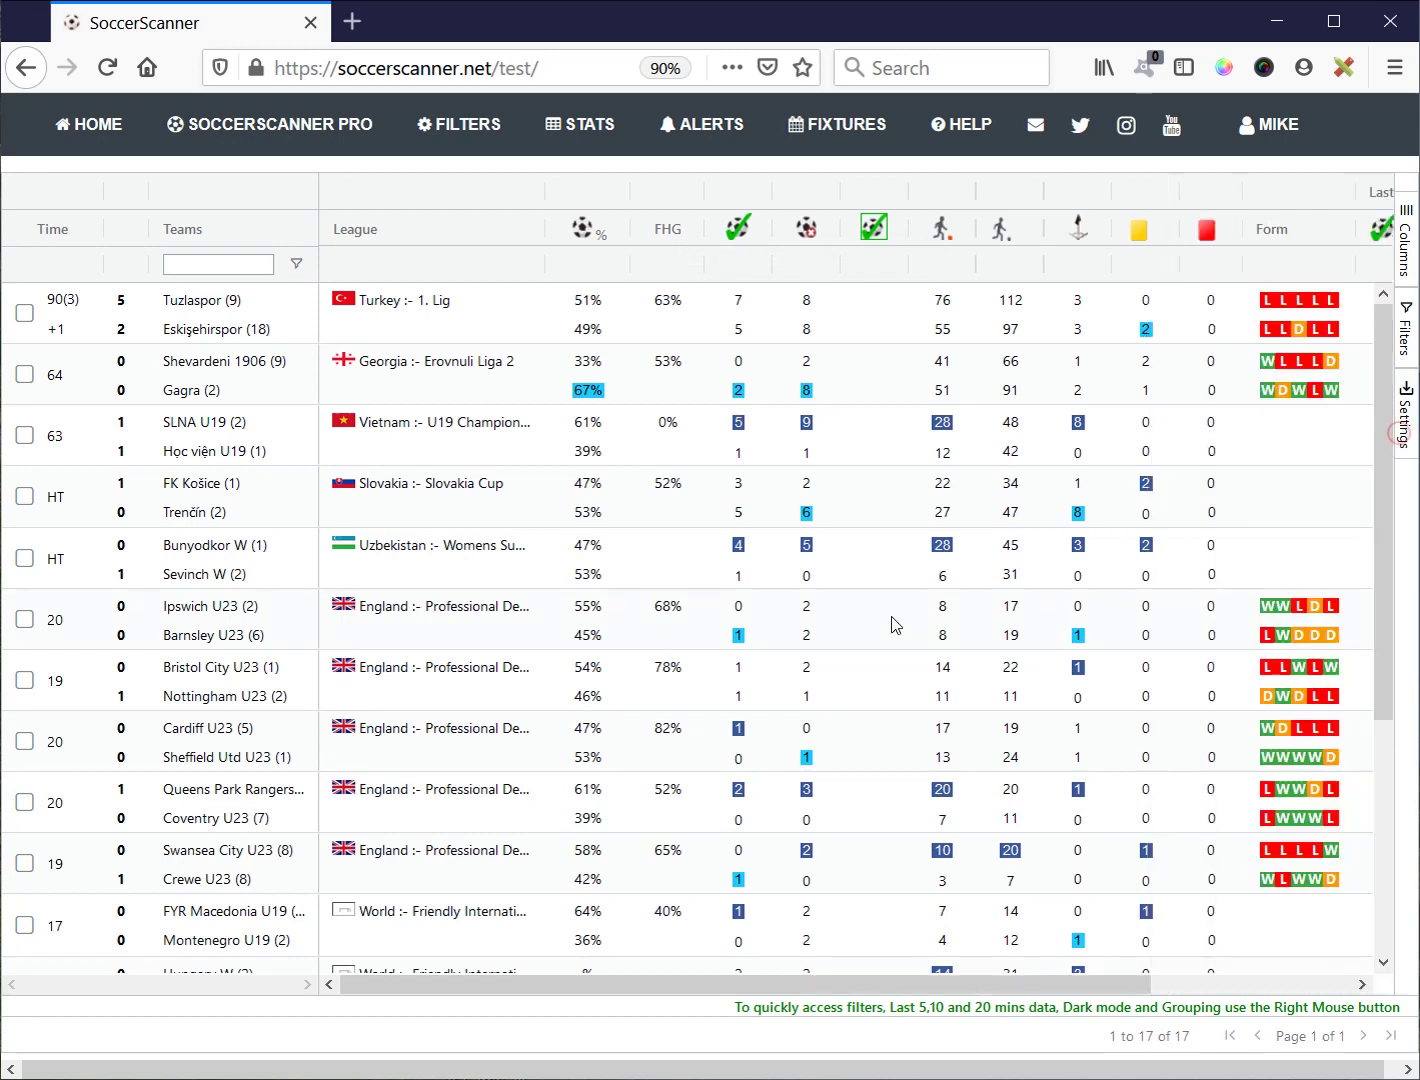